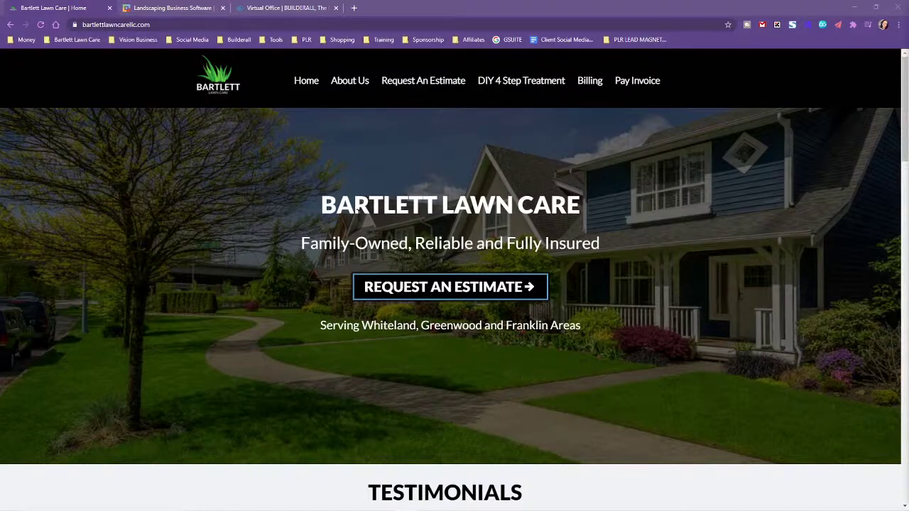
# Highlight the hero heading and the 'Serving Whiteland, Greenwood and Franklin Areas' line, then deselect them
pyautogui.moveTo(321, 325); pyautogui.dragTo(316, 199)
pyautogui.moveTo(600, 339); pyautogui.dragTo(597, 335)
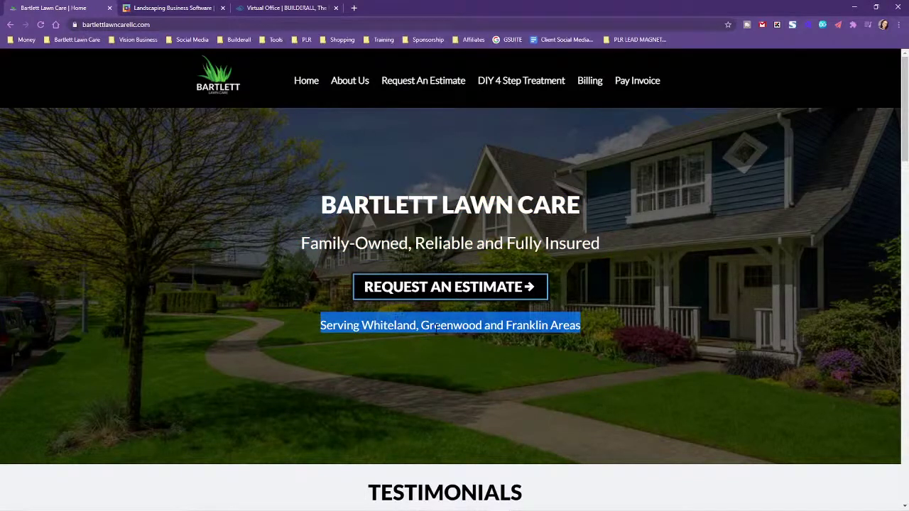
pyautogui.click(514, 354)
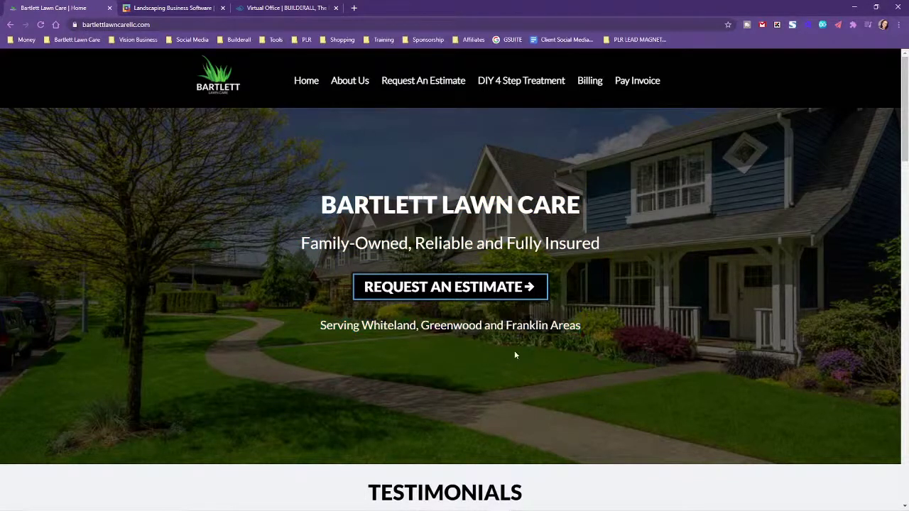
# Go down to Facebook Reviews and advance the carousel to another customer review
pyautogui.scroll(-5, 681, 395)
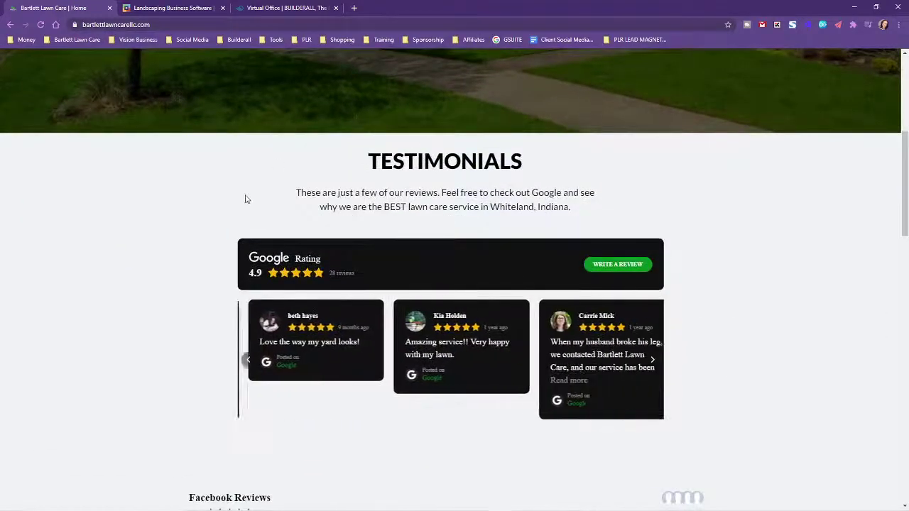
pyautogui.scroll(-2, 756, 313)
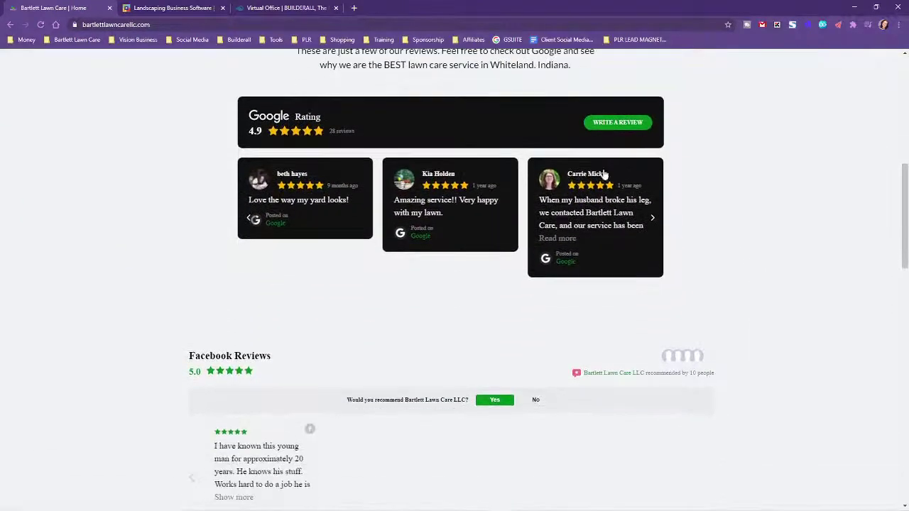
pyautogui.scroll(2, 696, 236)
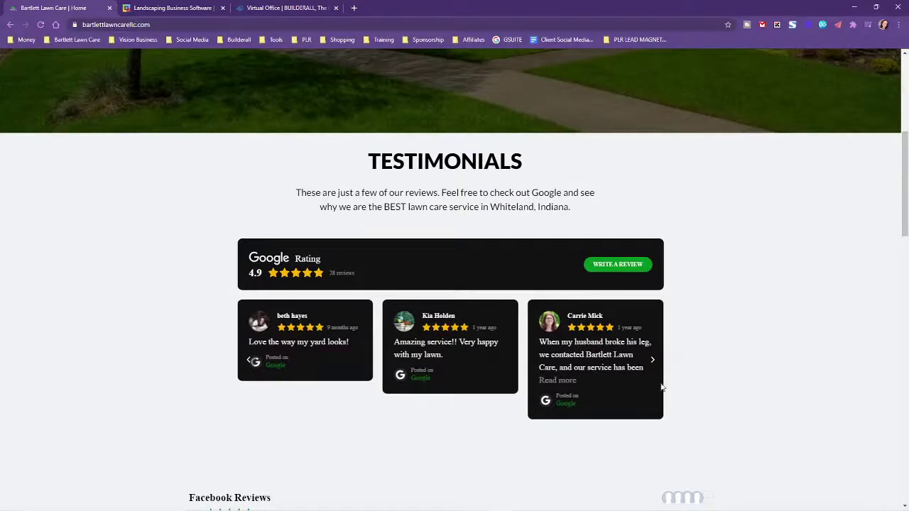
pyautogui.scroll(-1, 681, 358)
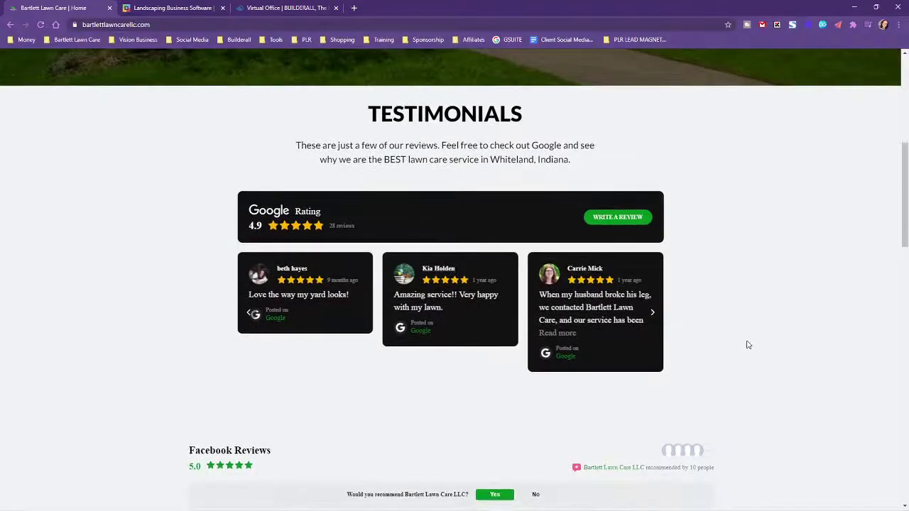
pyautogui.scroll(-1, 746, 344)
pyautogui.scroll(-3, 746, 343)
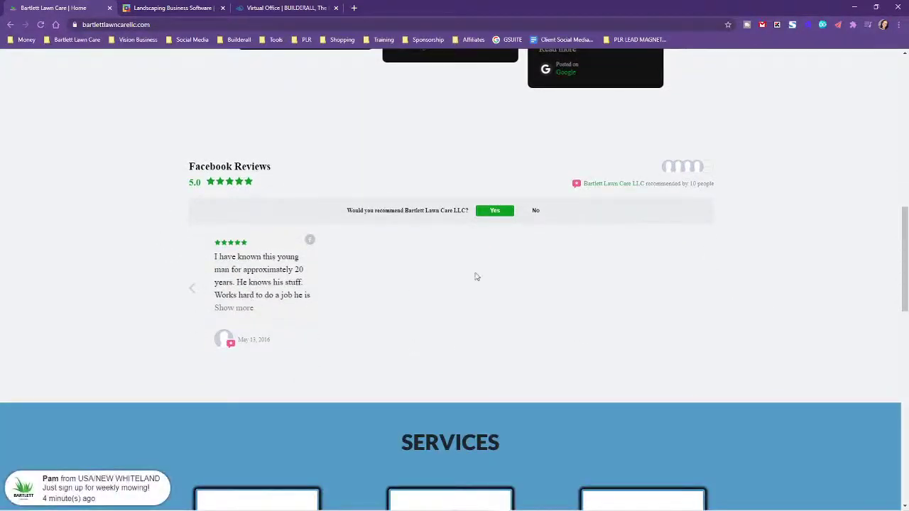
pyautogui.scroll(2, 680, 320)
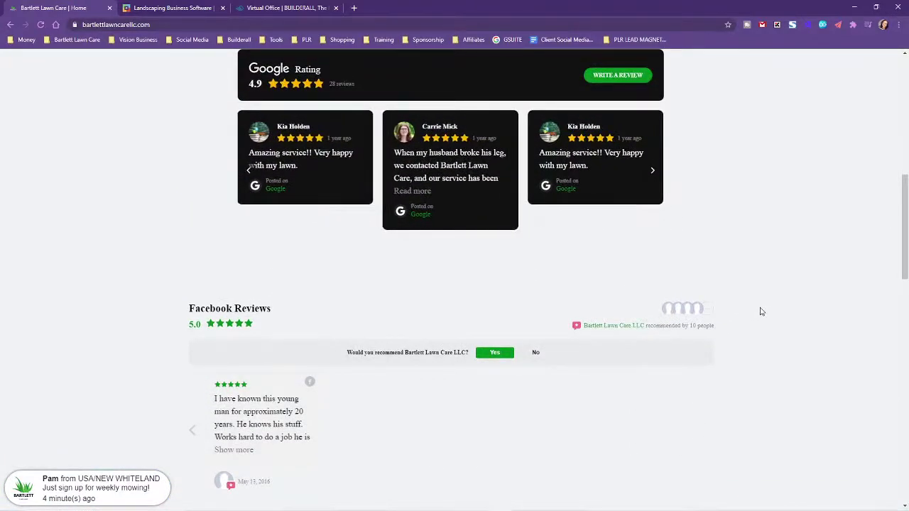
pyautogui.scroll(1, 761, 311)
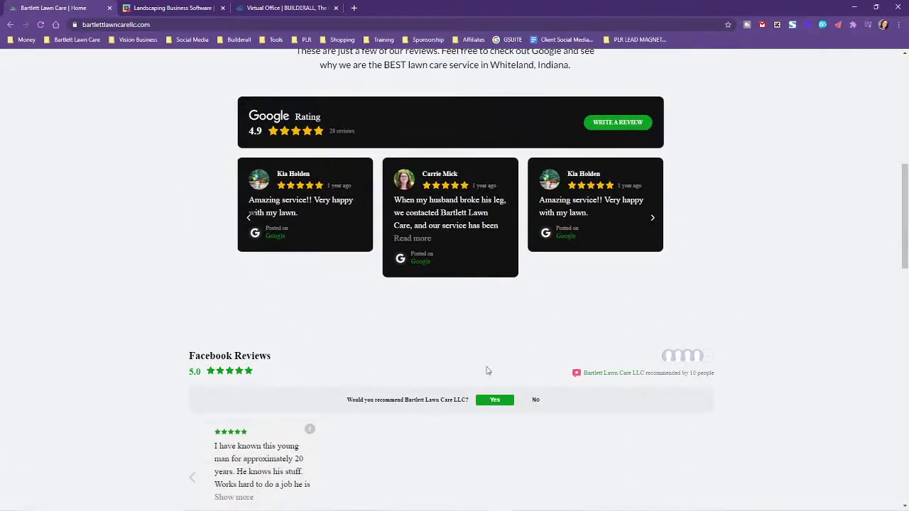
pyautogui.scroll(1, 801, 320)
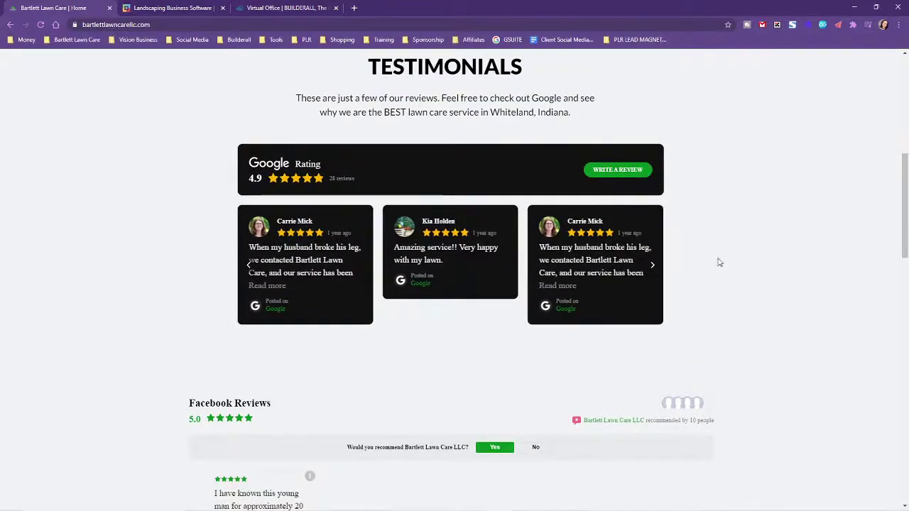
pyautogui.scroll(1, 718, 227)
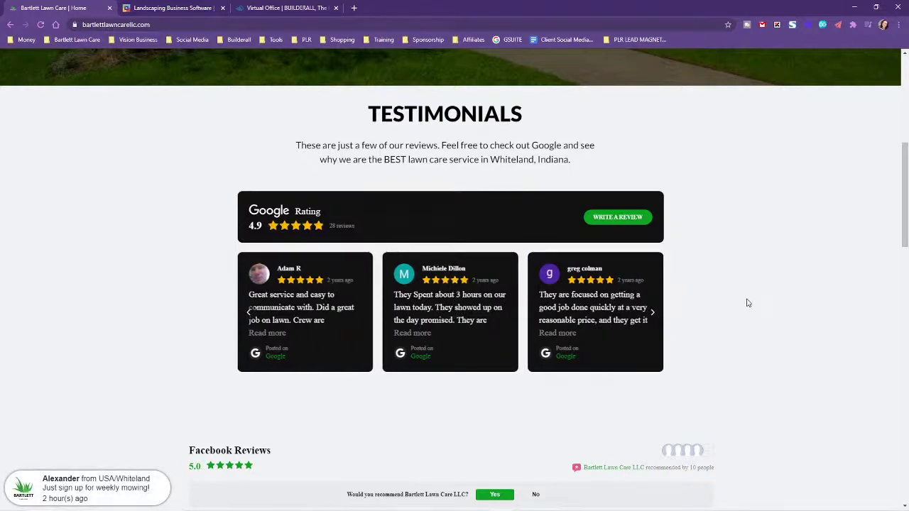
pyautogui.scroll(-1, 780, 386)
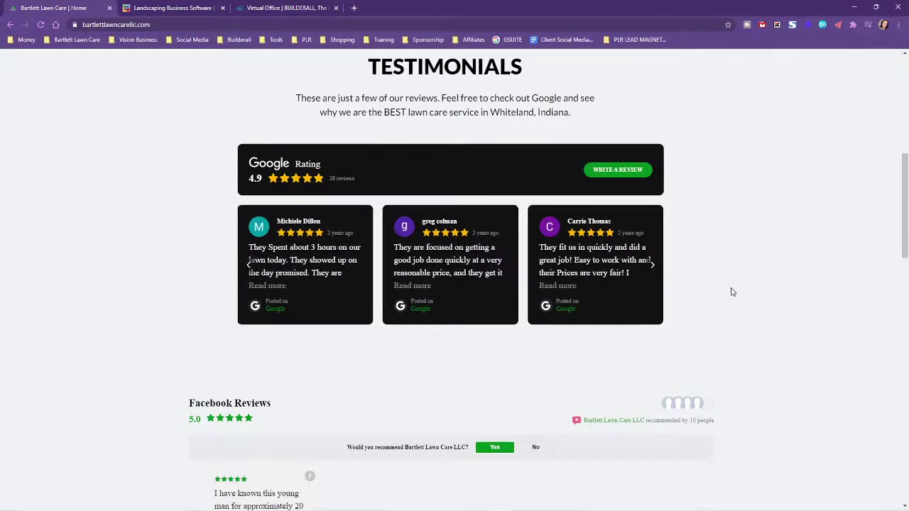
pyautogui.scroll(2, 749, 197)
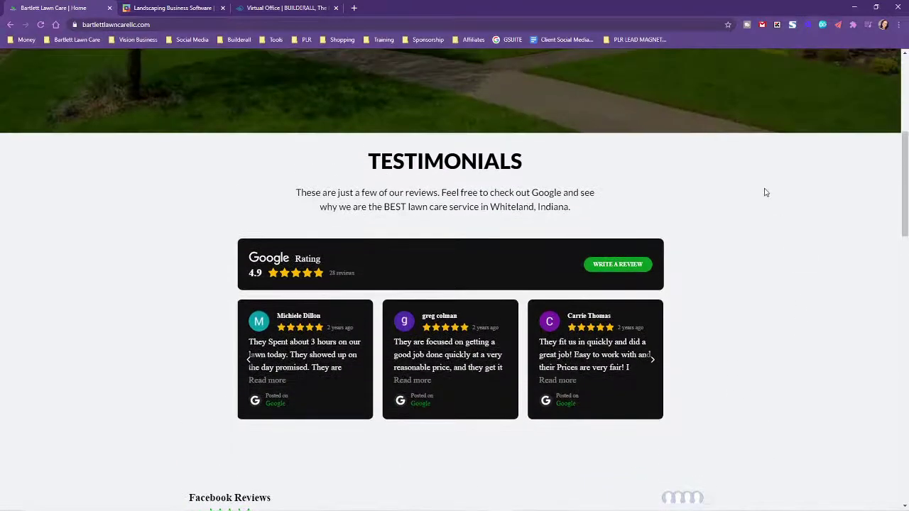
pyautogui.scroll(-2, 775, 311)
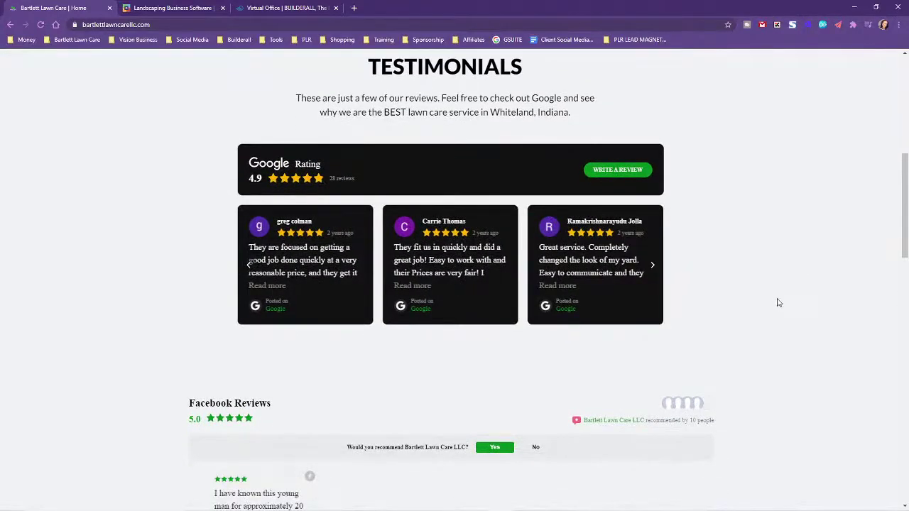
pyautogui.scroll(-2, 784, 314)
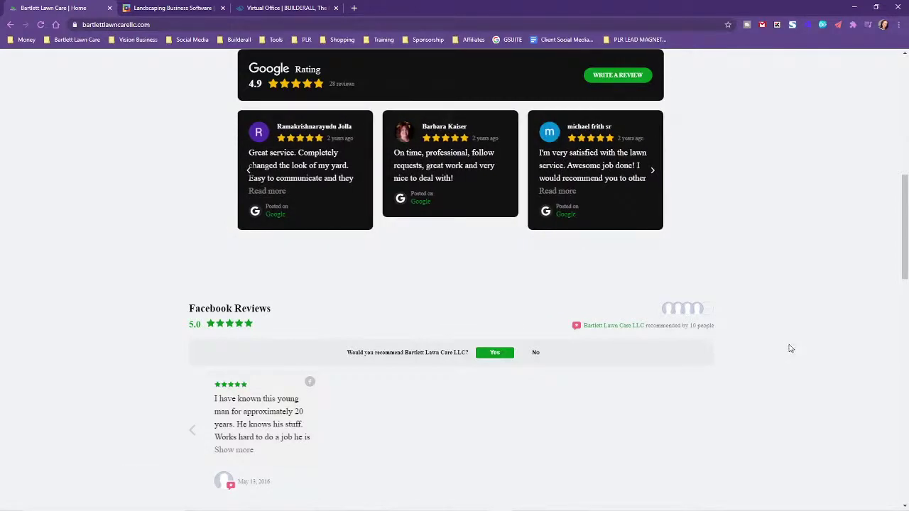
pyautogui.scroll(-1, 790, 347)
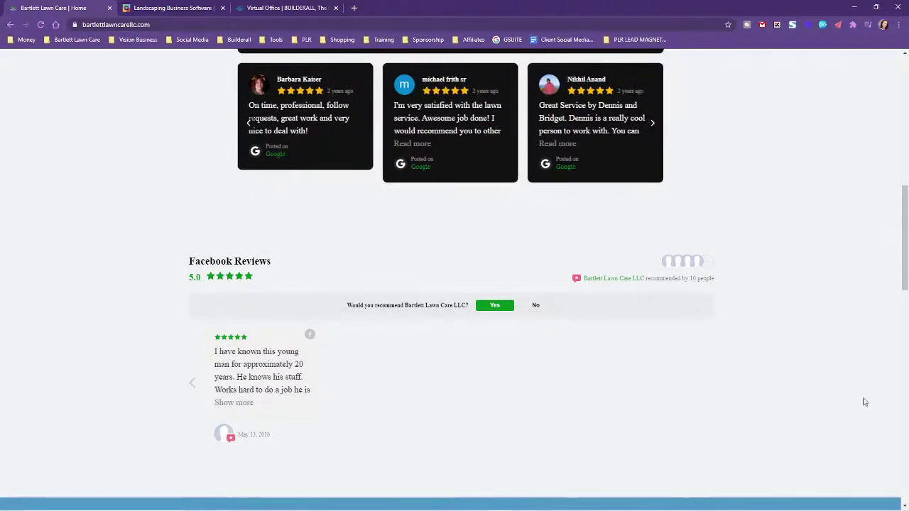
pyautogui.scroll(8, 816, 331)
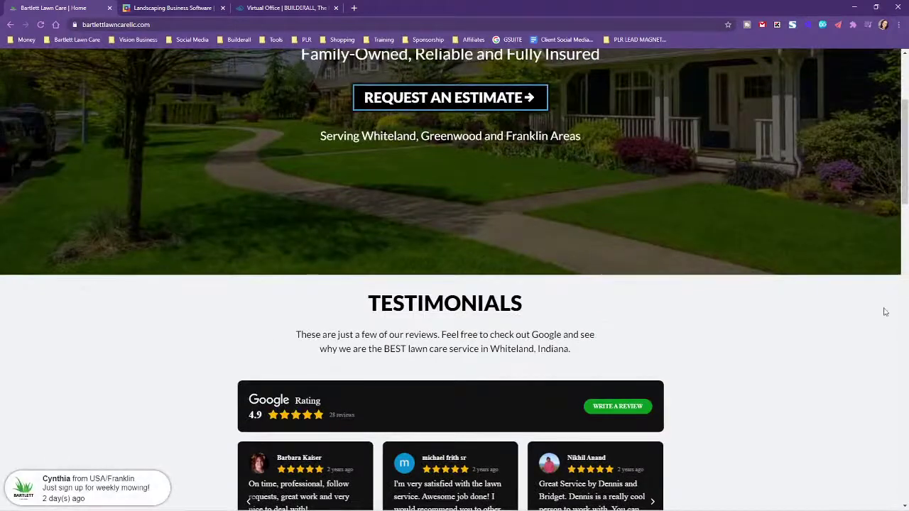
pyautogui.scroll(4, 331, 147)
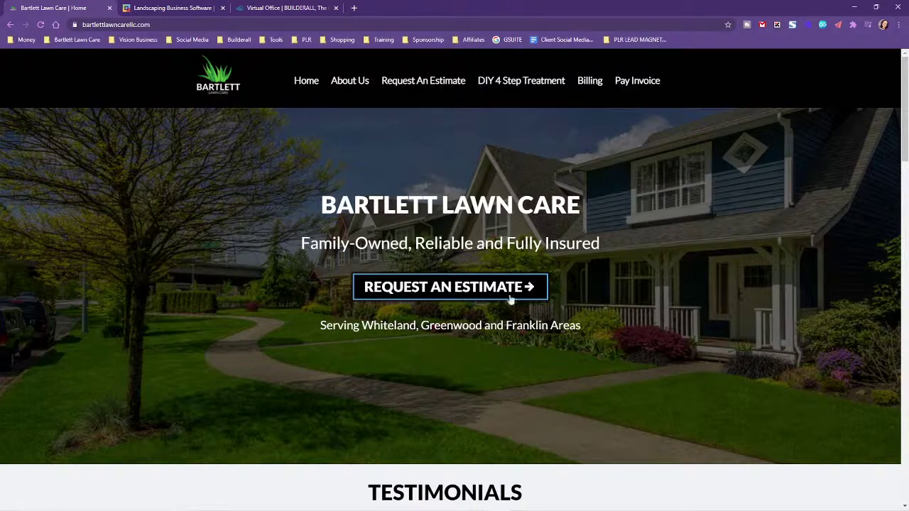
pyautogui.scroll(-2, 731, 402)
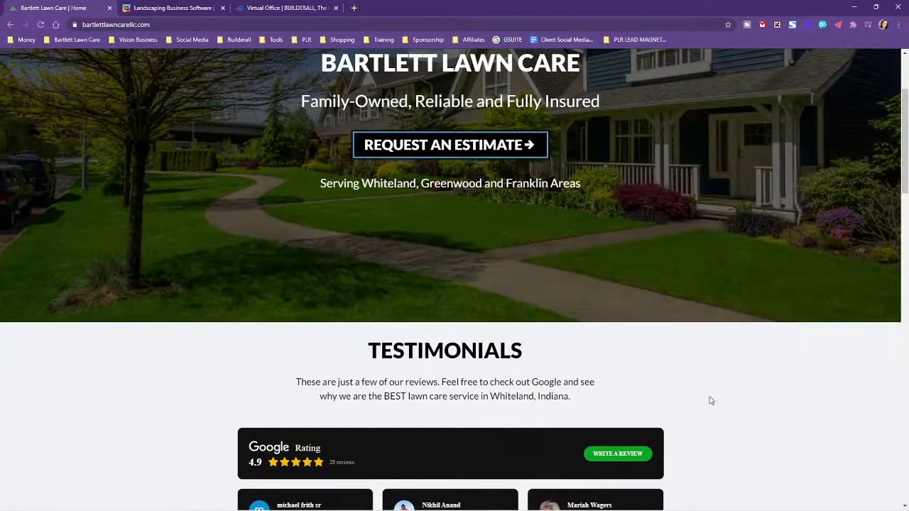
pyautogui.scroll(2, 524, 263)
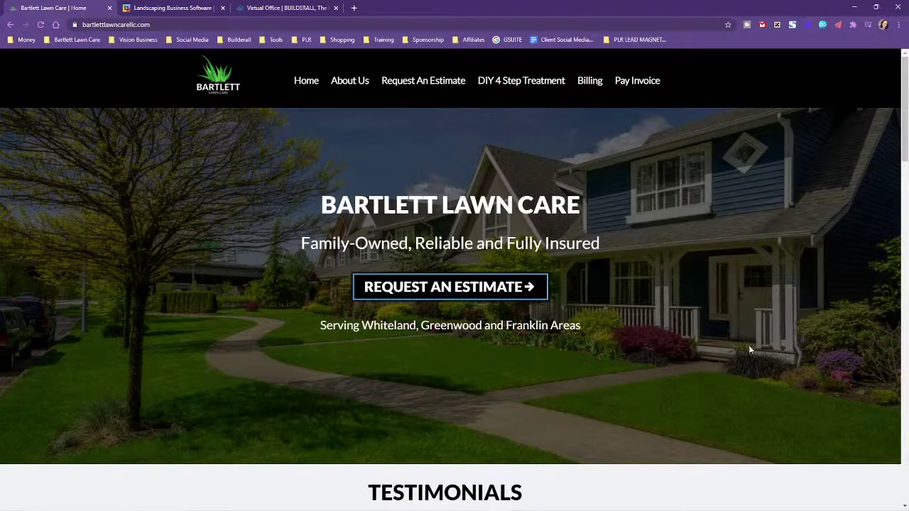
pyautogui.scroll(-3, 761, 356)
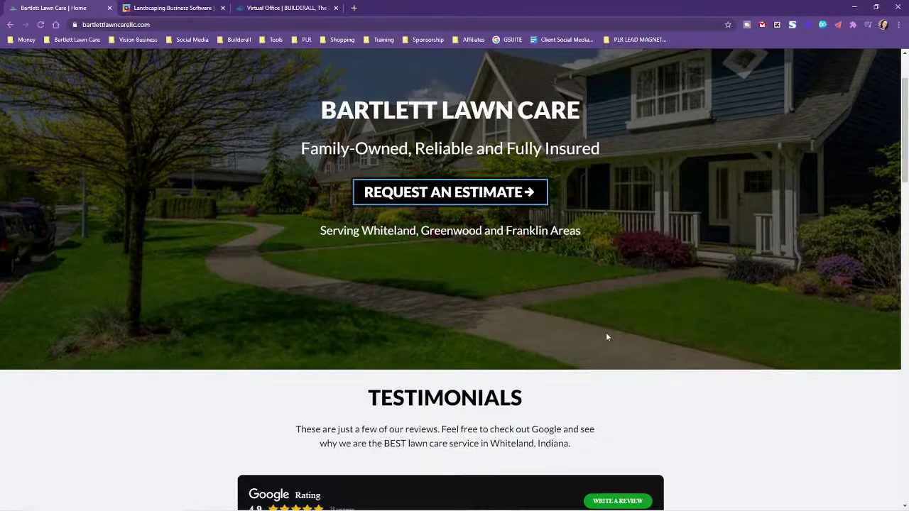
pyautogui.scroll(-2, 745, 367)
pyautogui.scroll(-3, 751, 371)
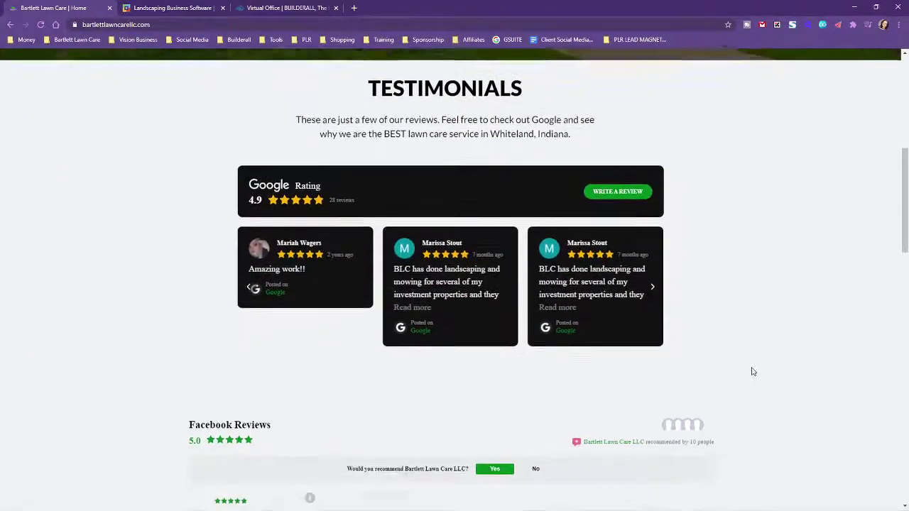
pyautogui.scroll(1, 702, 303)
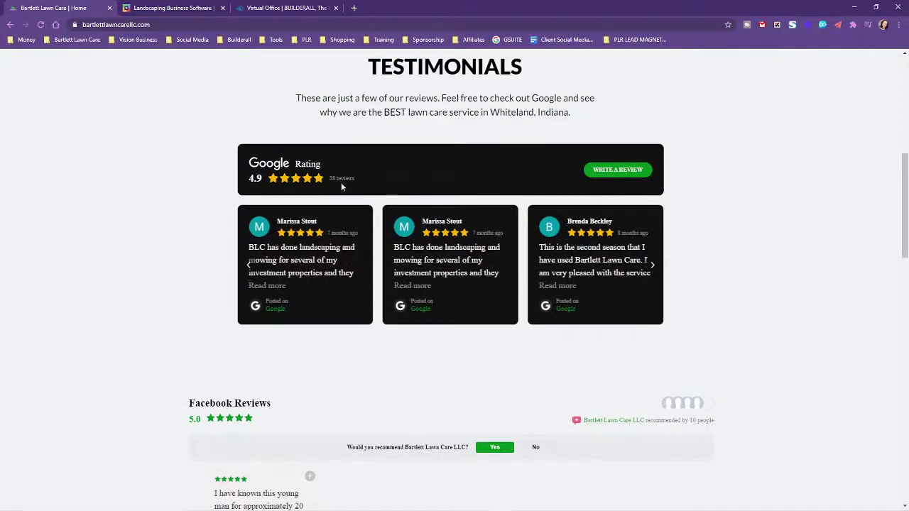
pyautogui.scroll(-2, 540, 434)
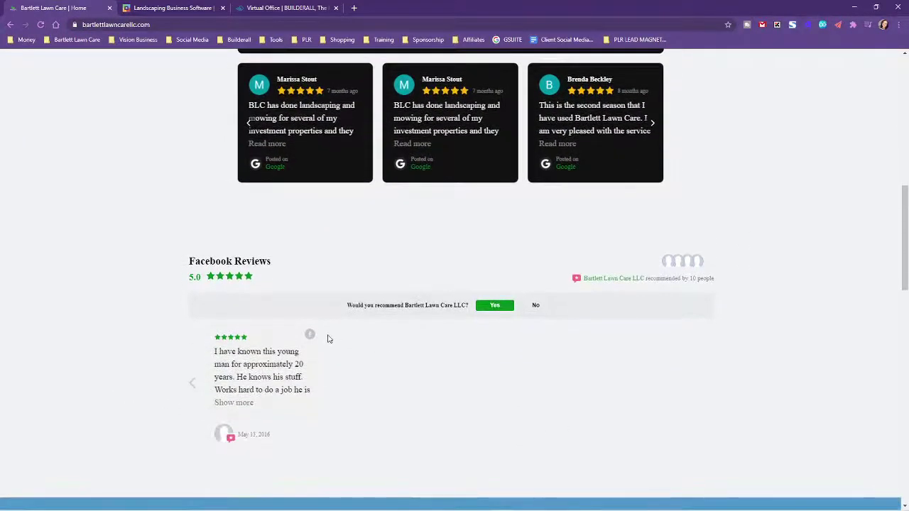
pyautogui.click(192, 383)
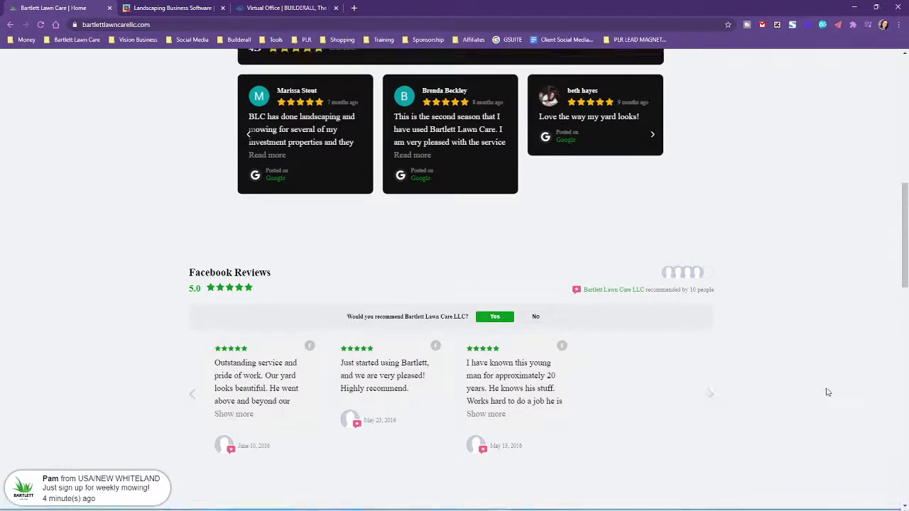
# Bring the Services section with Mowing, Lawn Clean Up and Mulching into view
pyautogui.scroll(3, 823, 388)
pyautogui.scroll(5, 821, 314)
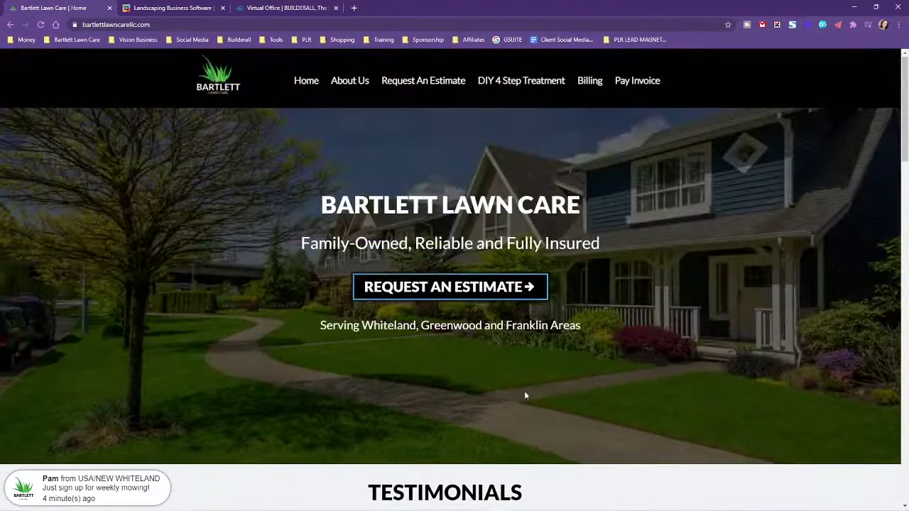
pyautogui.scroll(-7, 373, 428)
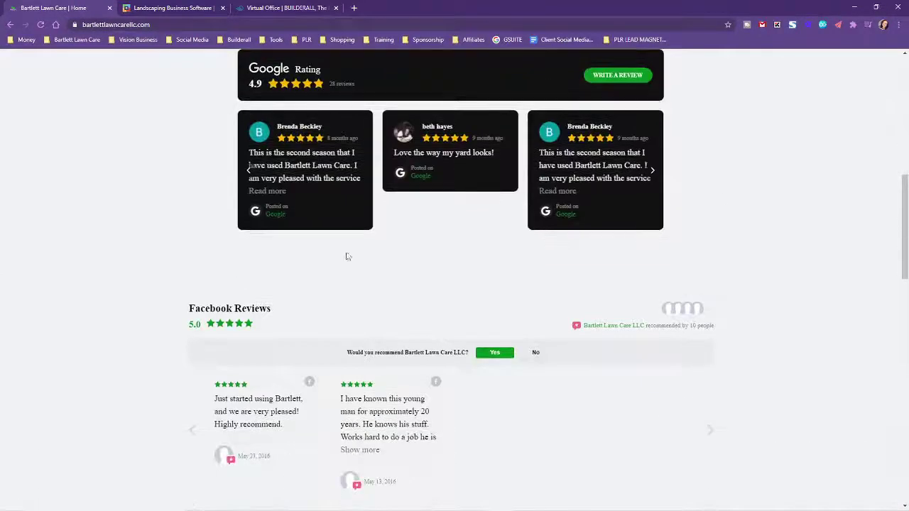
pyautogui.scroll(-4, 785, 419)
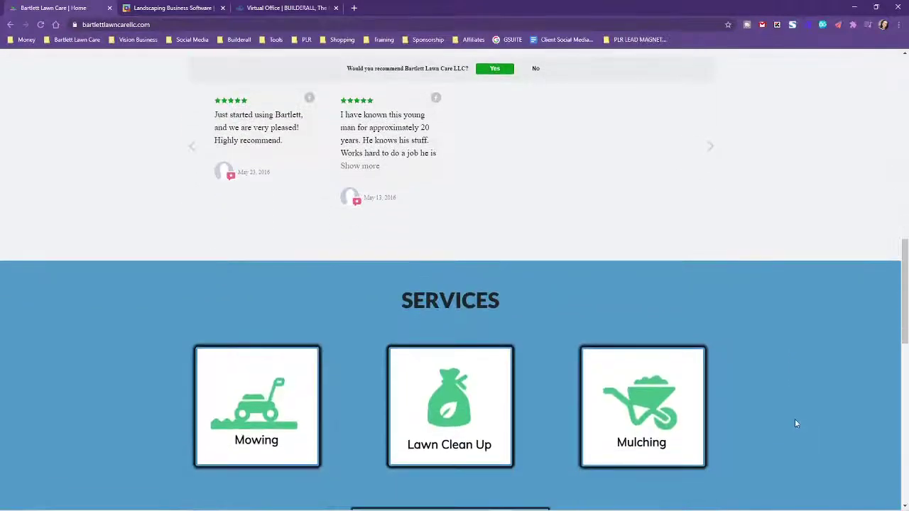
# Scroll past Services to the Our Work before-and-after slideshow and the Service Area heading
pyautogui.scroll(-2, 758, 401)
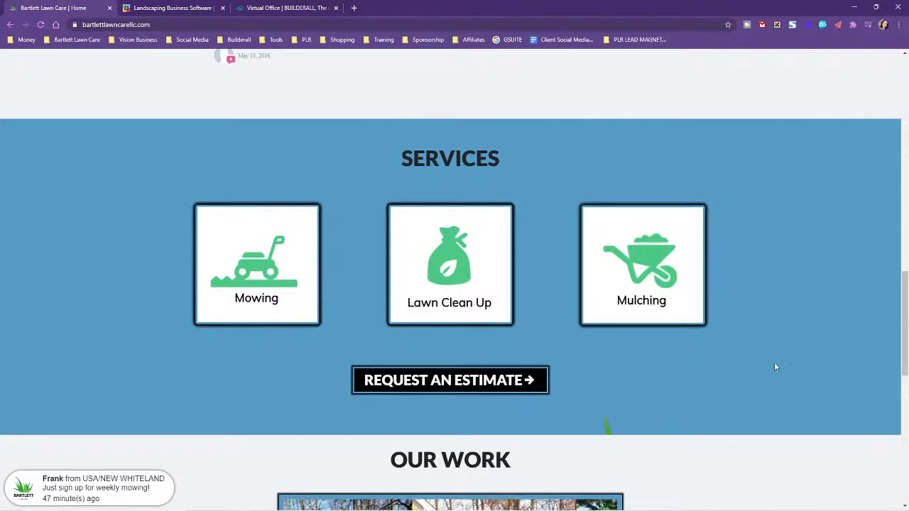
pyautogui.scroll(-2, 773, 362)
pyautogui.scroll(-2, 785, 353)
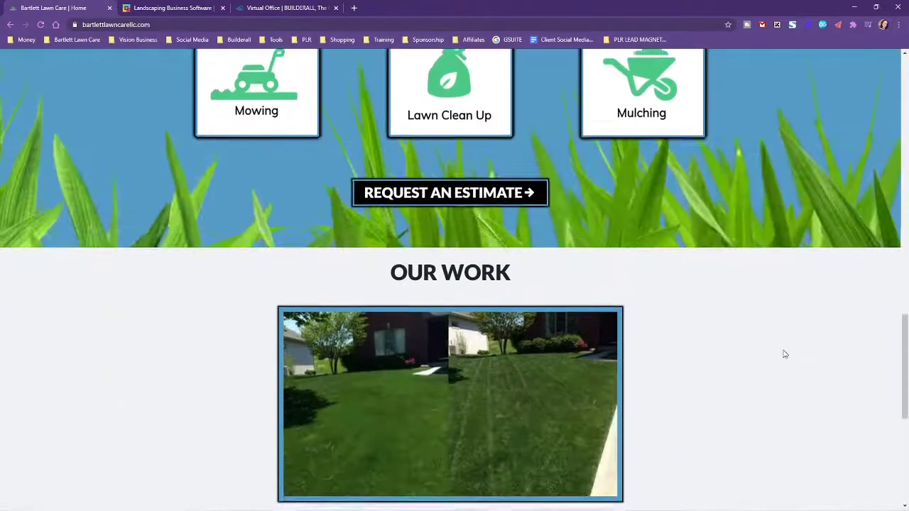
pyautogui.scroll(4, 784, 354)
pyautogui.scroll(-4, 784, 353)
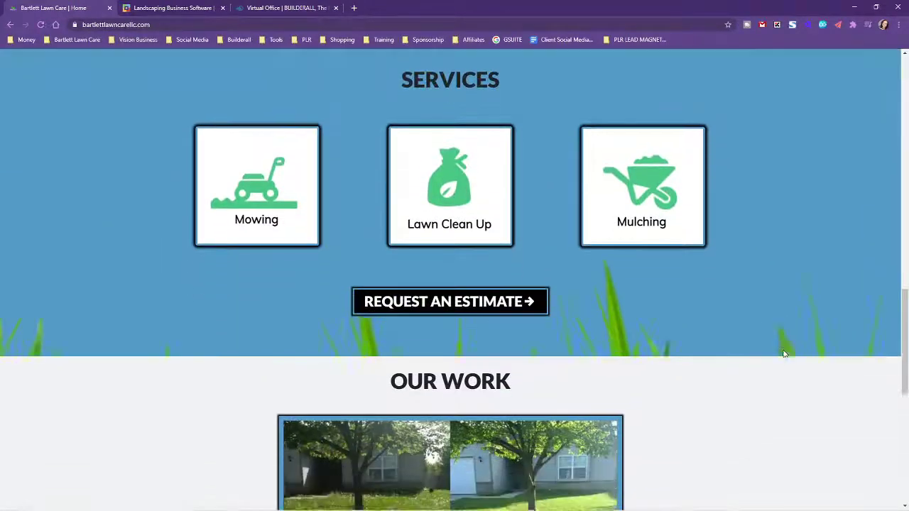
pyautogui.scroll(-1, 784, 354)
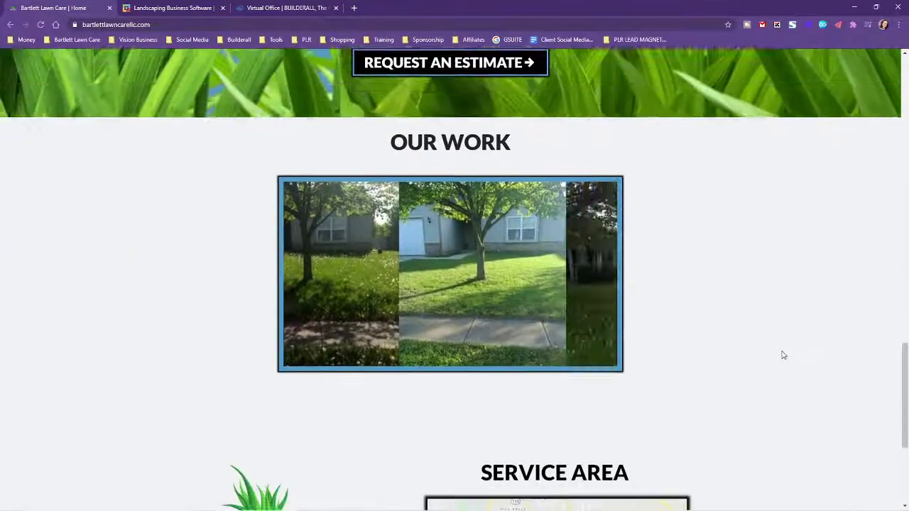
pyautogui.scroll(2, 781, 354)
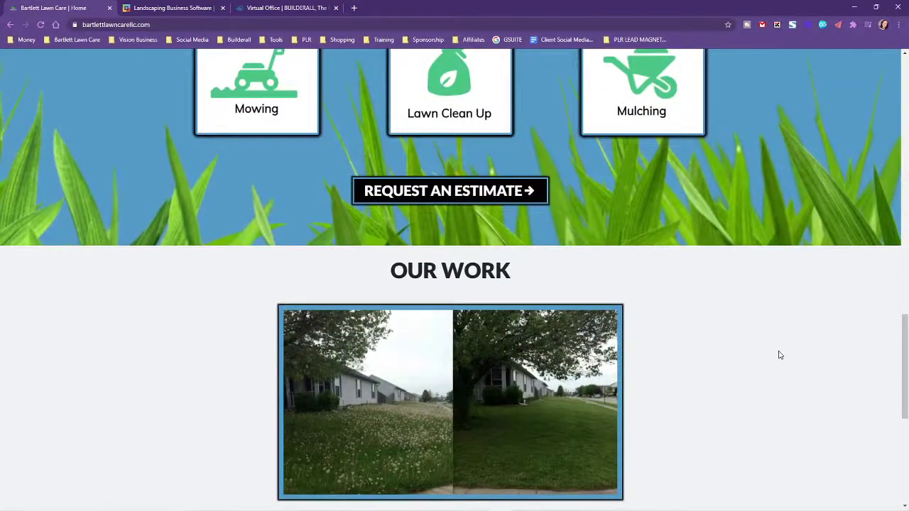
pyautogui.scroll(-1, 784, 355)
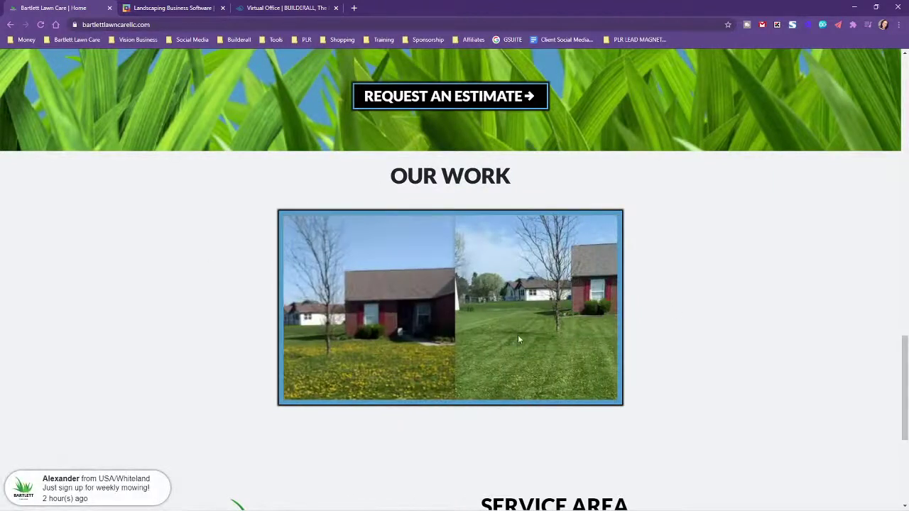
pyautogui.scroll(-2, 767, 303)
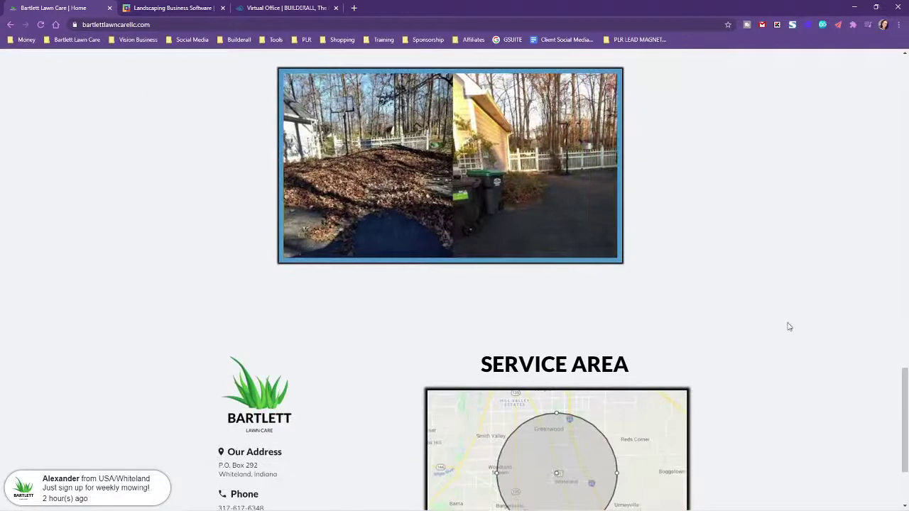
# Highlight the '5 mile radius of 46184' service-area caption, then scroll back up
pyautogui.scroll(-2, 795, 320)
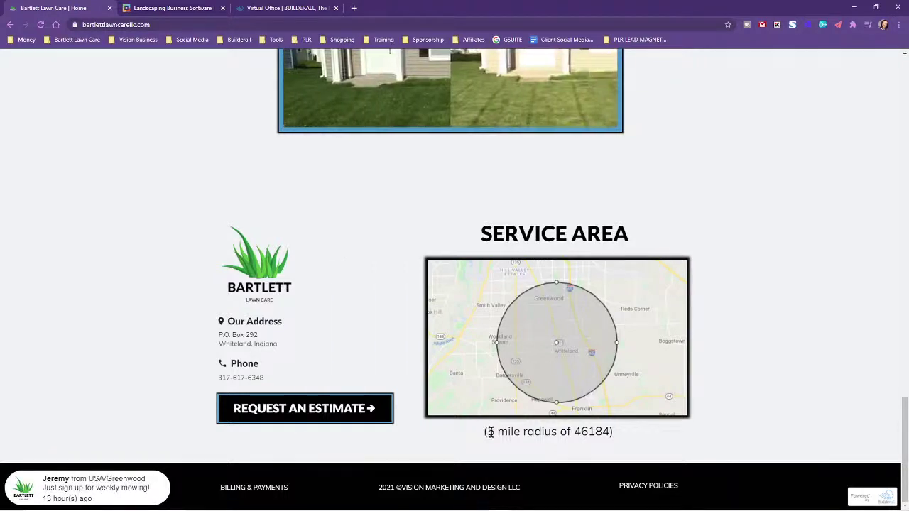
pyautogui.moveTo(490, 431); pyautogui.dragTo(608, 432)
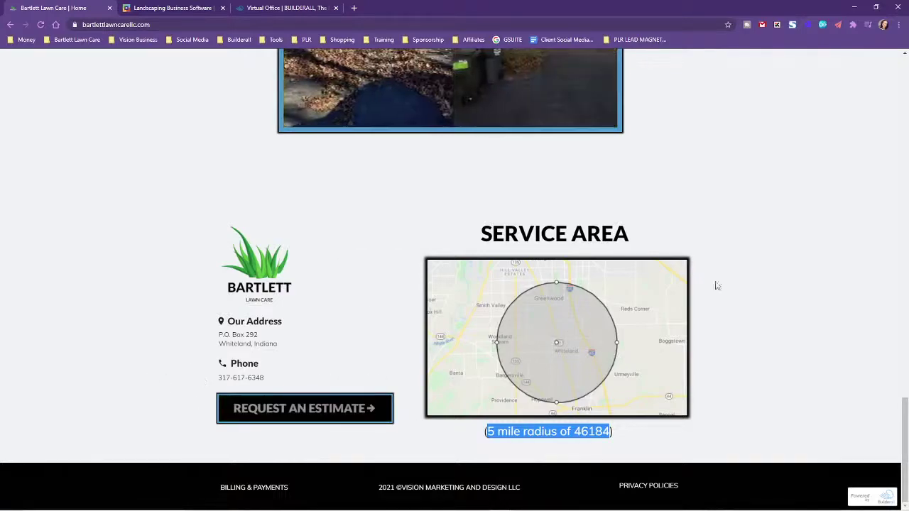
pyautogui.scroll(15, 717, 285)
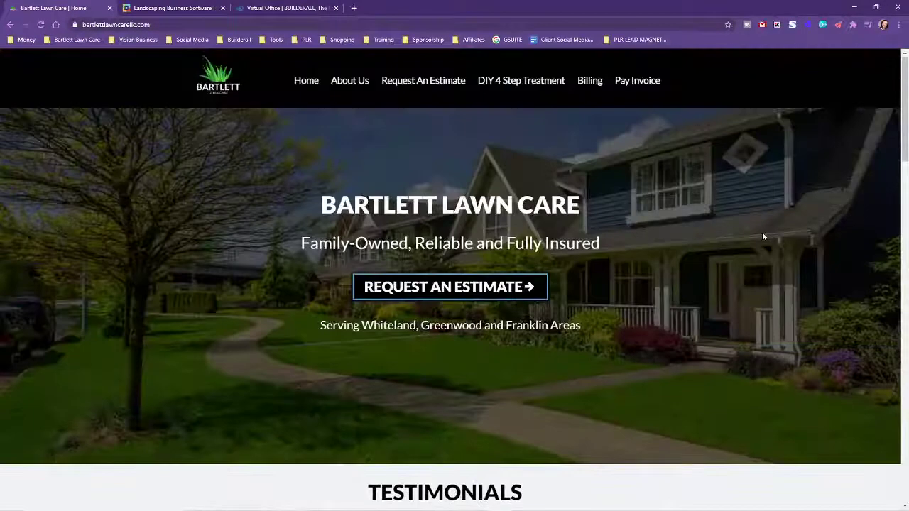
# Open the /estimate page from the hero's Request An Estimate button and look over its address form
pyautogui.click(440, 291)
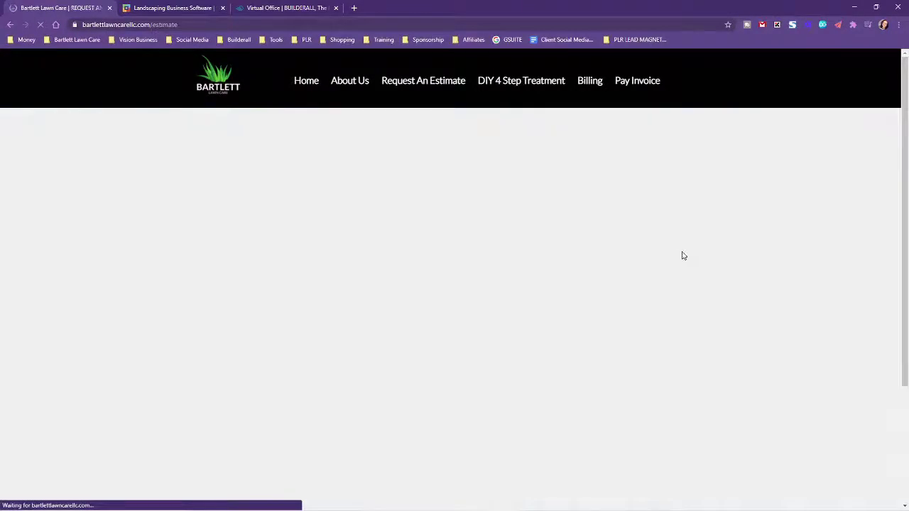
pyautogui.scroll(-3, 760, 291)
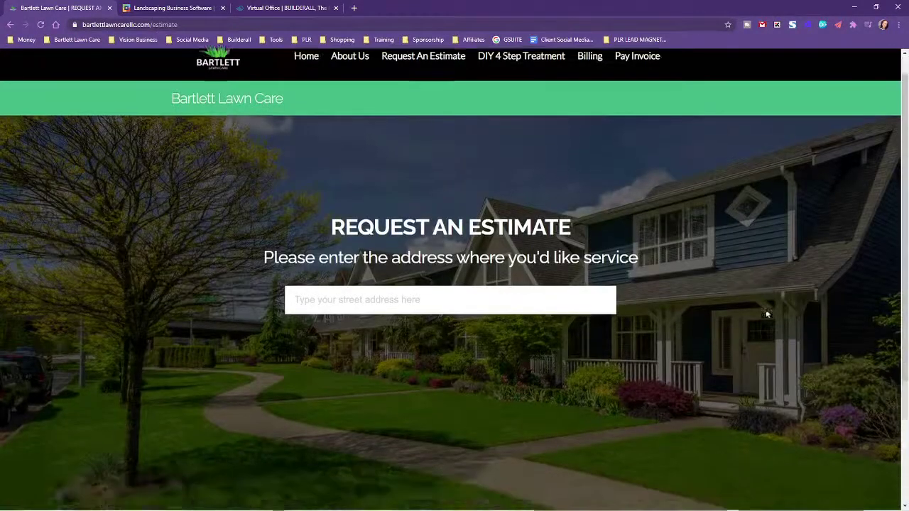
pyautogui.scroll(3, 772, 310)
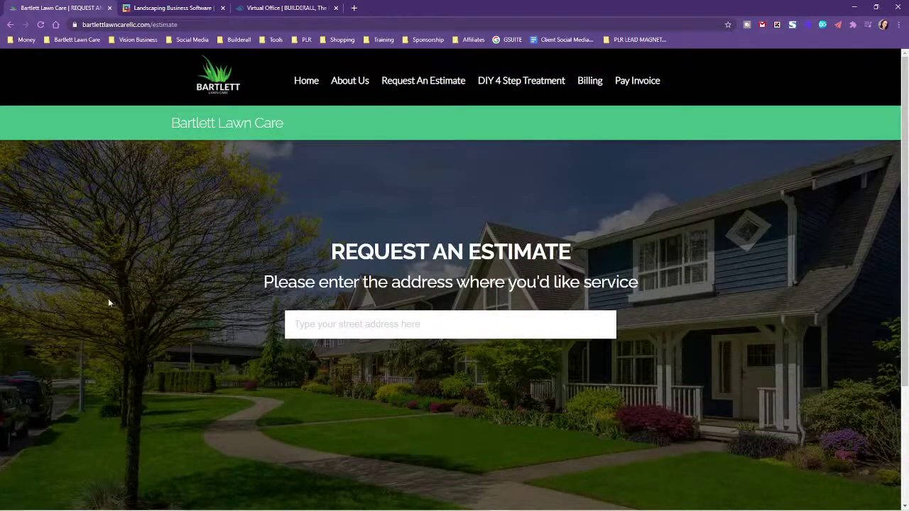
pyautogui.scroll(-1, 107, 298)
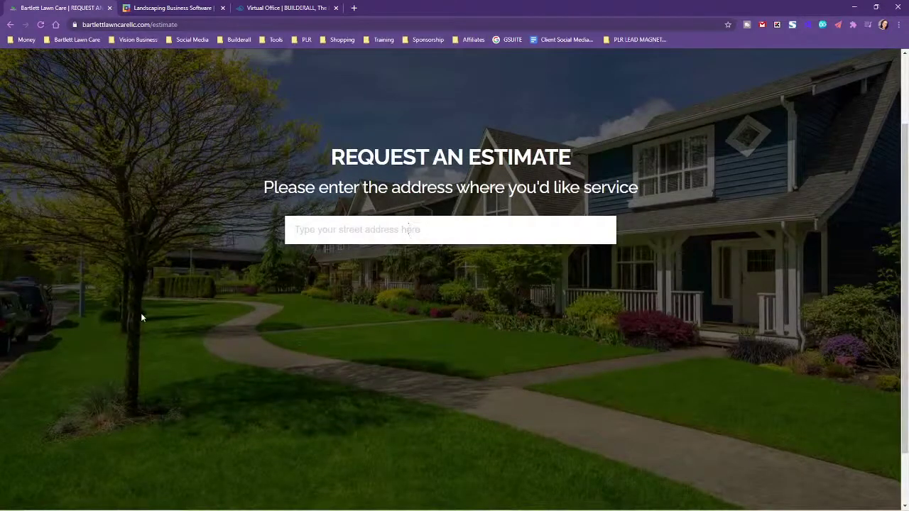
pyautogui.scroll(1, 141, 317)
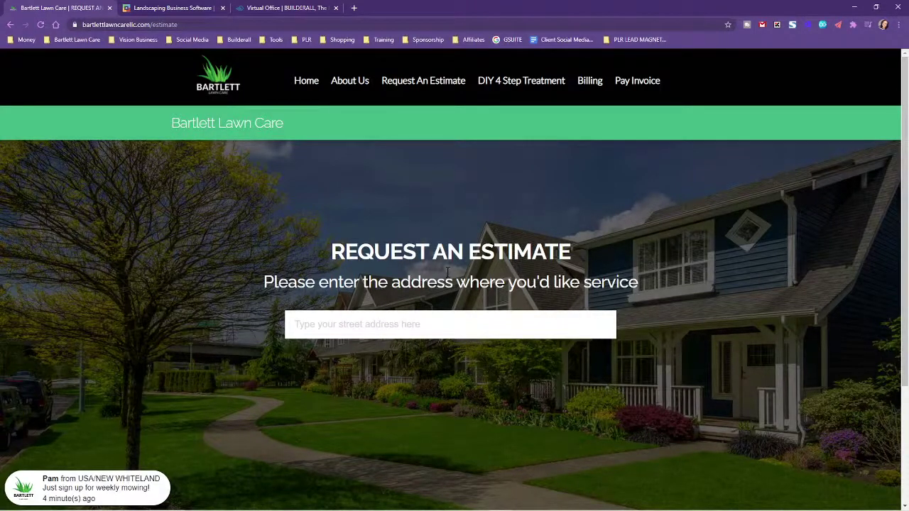
# Enter a service street address and accept the first autocomplete suggestion
pyautogui.click(367, 324)
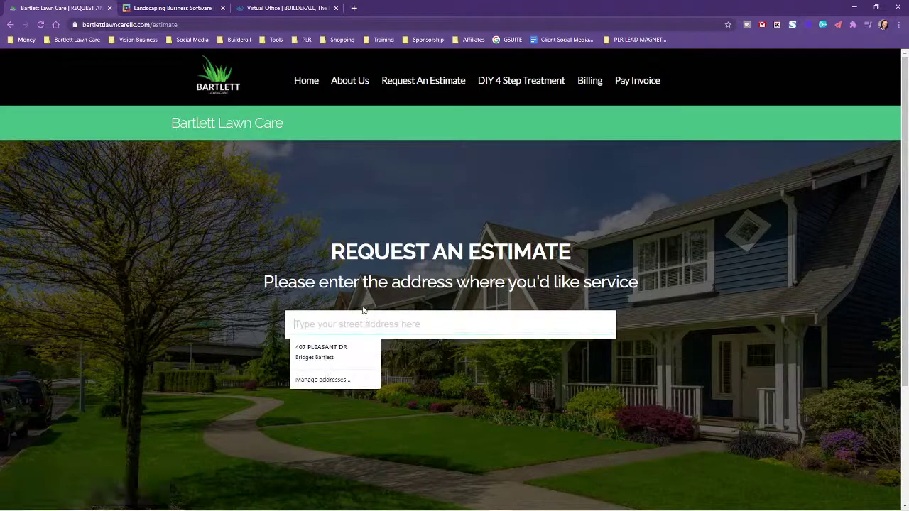
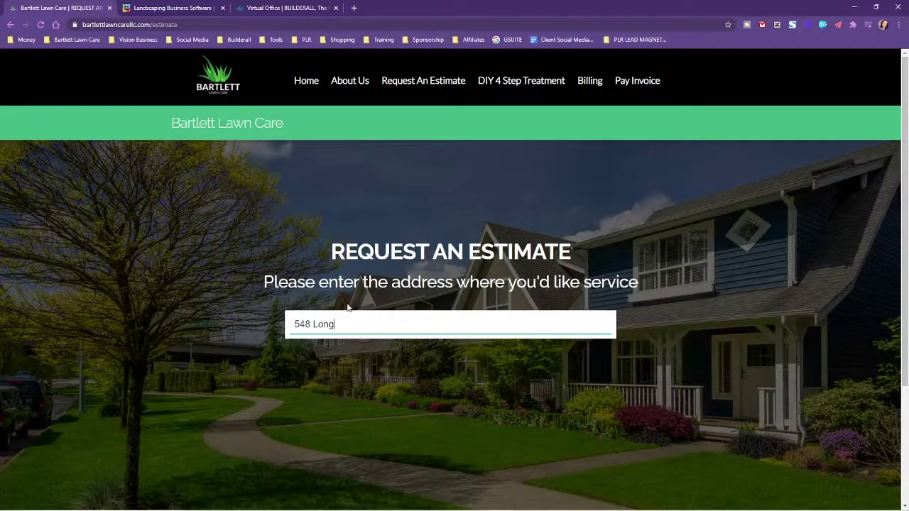
pyautogui.scroll(-2, 347, 306)
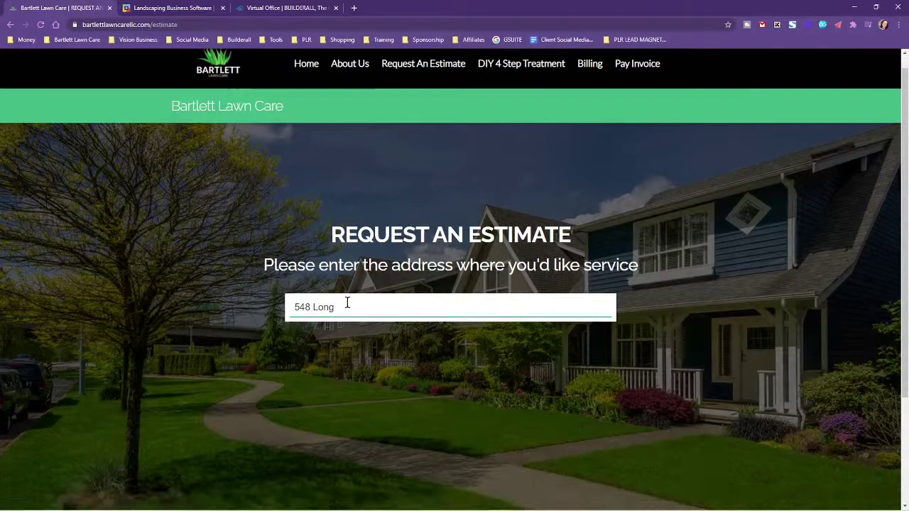
pyautogui.press('BackSpace')
pyautogui.press('BackSpace')
pyautogui.press('BackSpace')
pyautogui.press('BackSpace')
pyautogui.press('BackSpace')
pyautogui.press('BackSpace')
pyautogui.press('BackSpace')
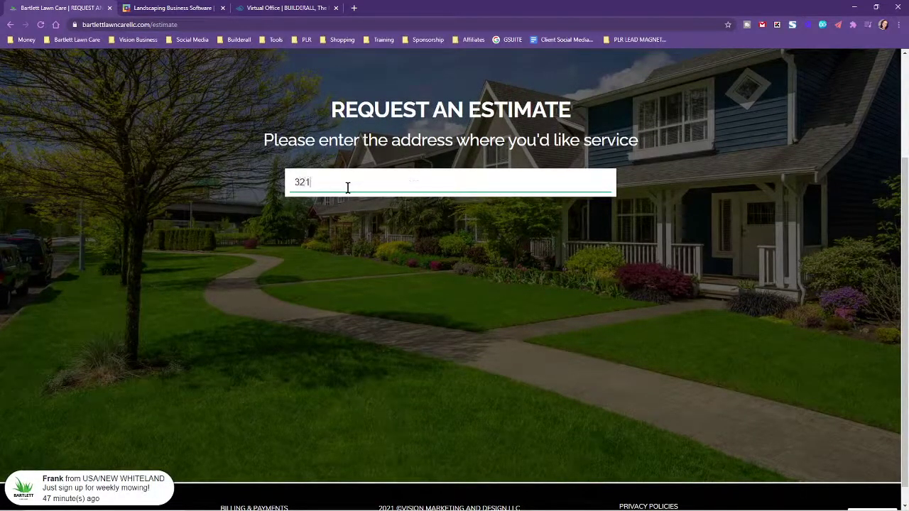
pyautogui.write('as')
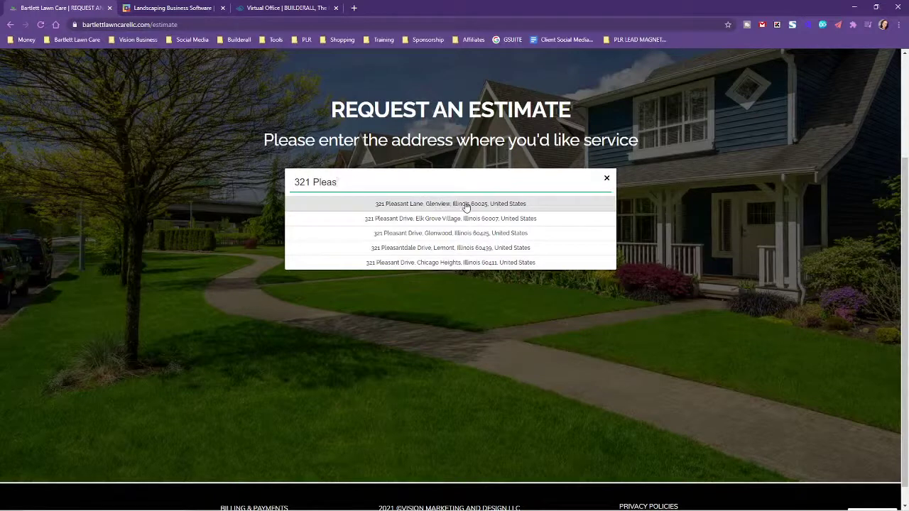
pyautogui.click(462, 205)
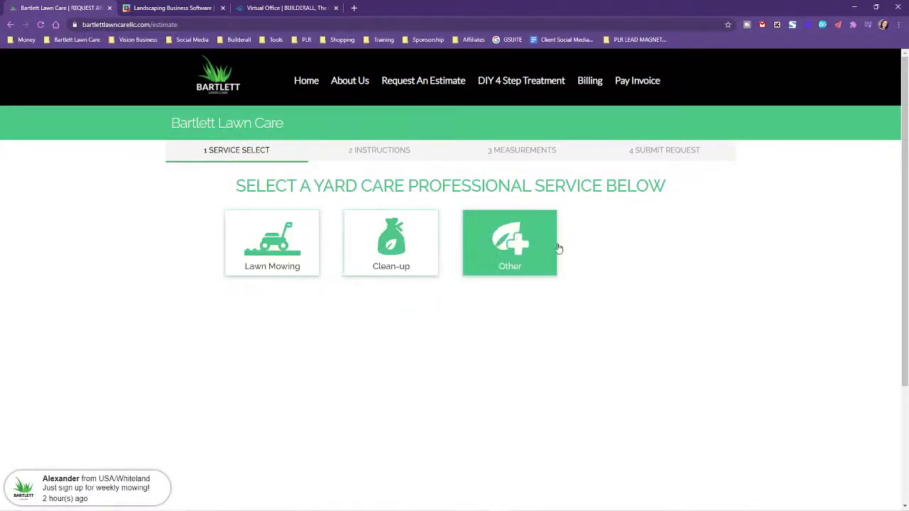
# Choose Lawn Mowing at Weekly frequency, continue, and select Measure Now
pyautogui.click(276, 243)
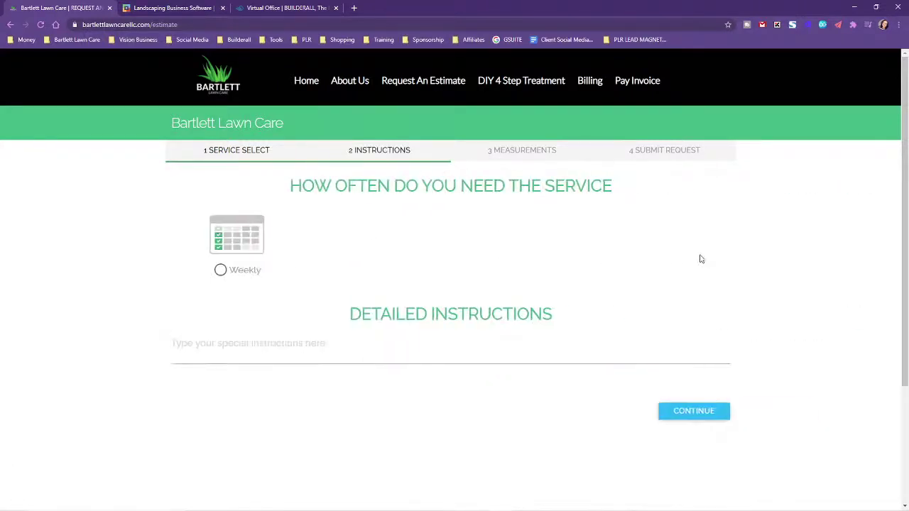
pyautogui.click(226, 249)
pyautogui.click(697, 415)
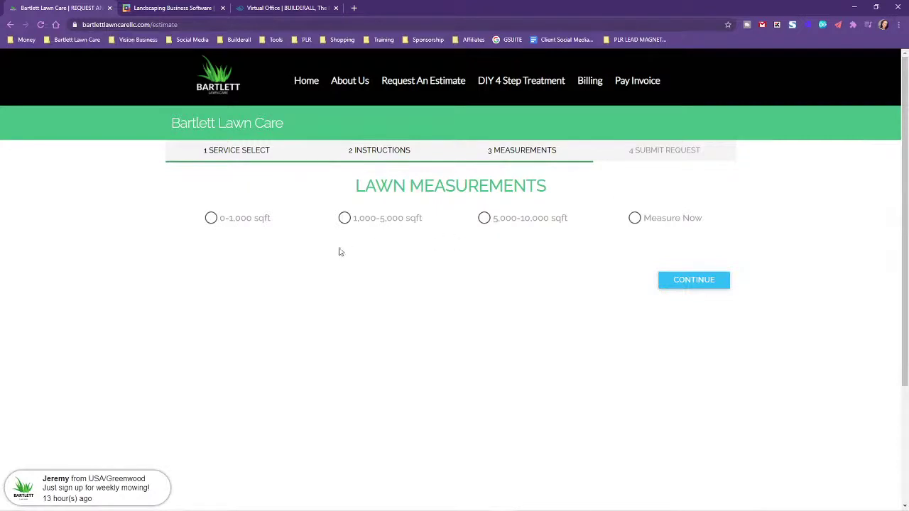
pyautogui.click(634, 218)
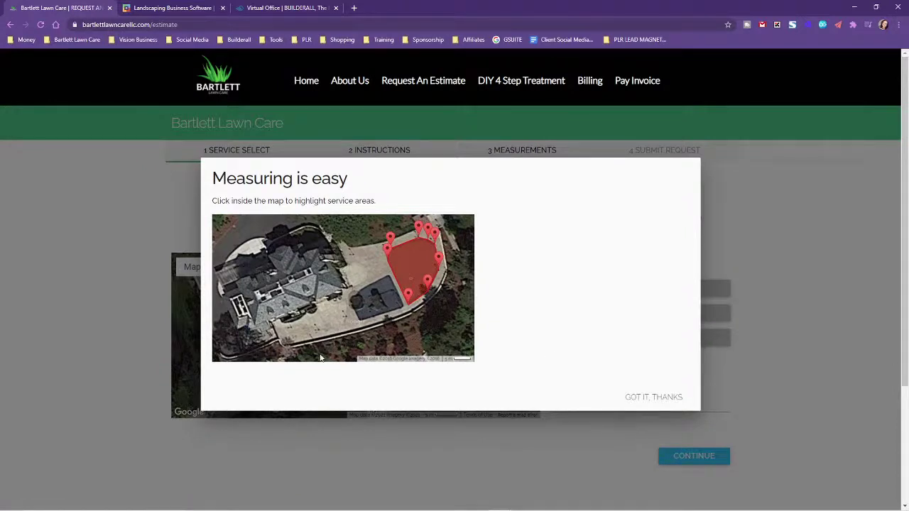
# Dismiss the measuring tips and zoom the satellite map out two levels
pyautogui.click(656, 399)
pyautogui.click(633, 401)
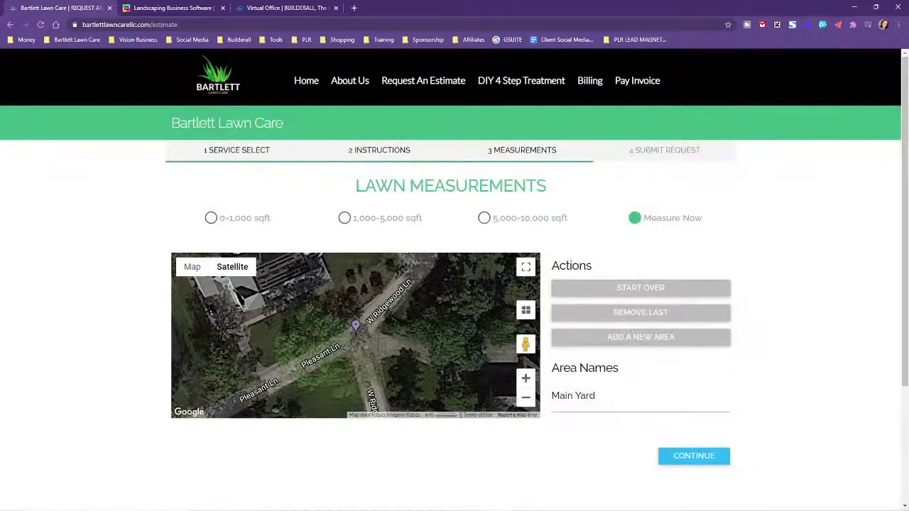
pyautogui.scroll(-2, 521, 458)
pyautogui.moveTo(230, 191)
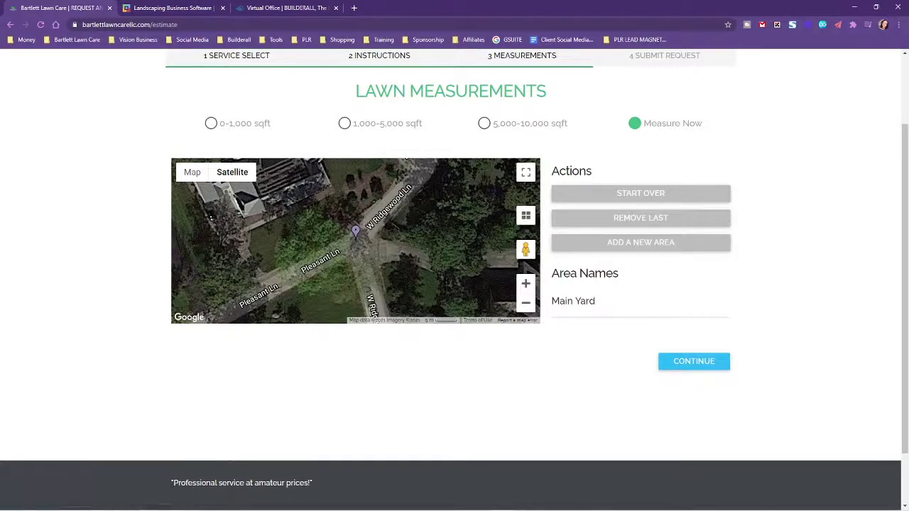
pyautogui.click(526, 305)
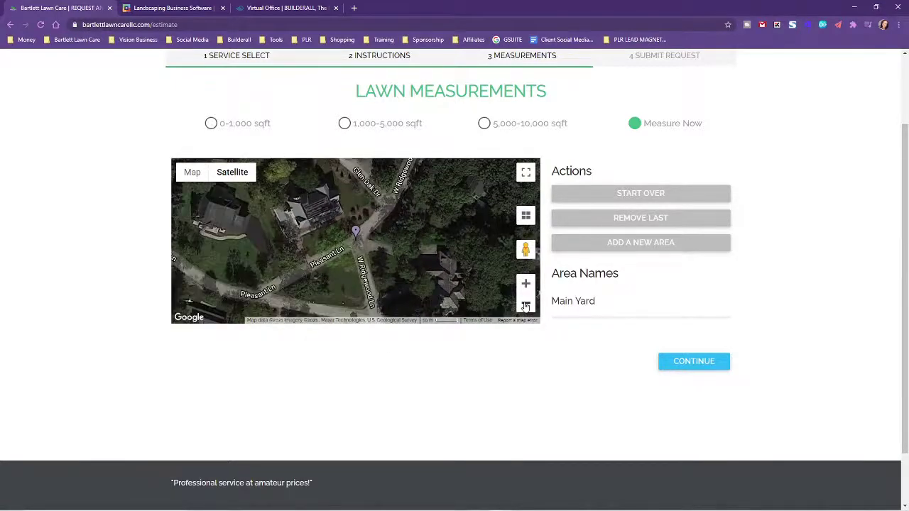
pyautogui.click(526, 306)
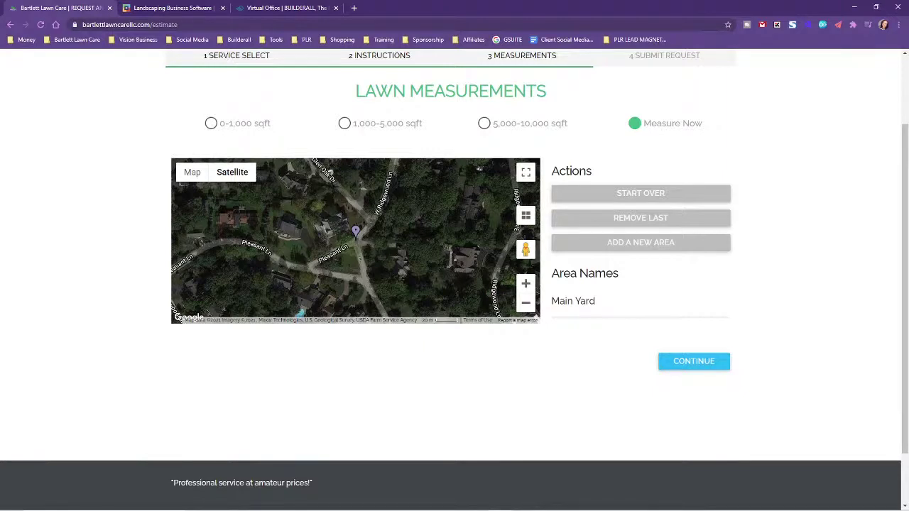
# Outline the Main Yard with four corner points and continue to Contact Info
pyautogui.click(331, 181)
pyautogui.click(292, 206)
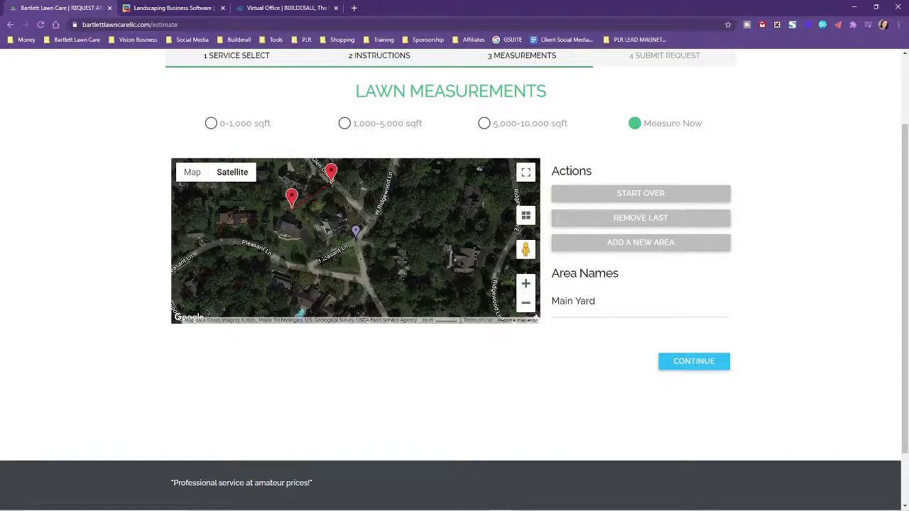
pyautogui.click(321, 254)
pyautogui.click(366, 223)
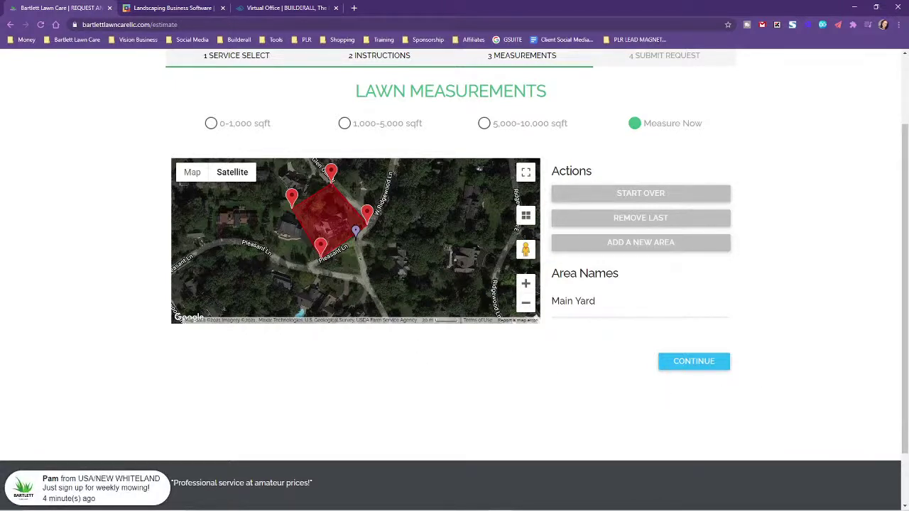
pyautogui.click(720, 365)
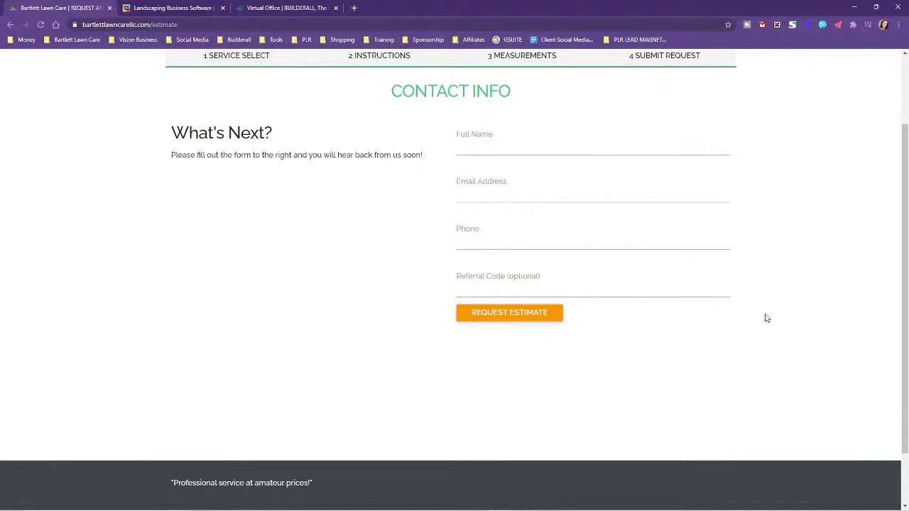
# Look over the Contact Info form, then go to the Pay Invoice page
pyautogui.scroll(-1, 420, 357)
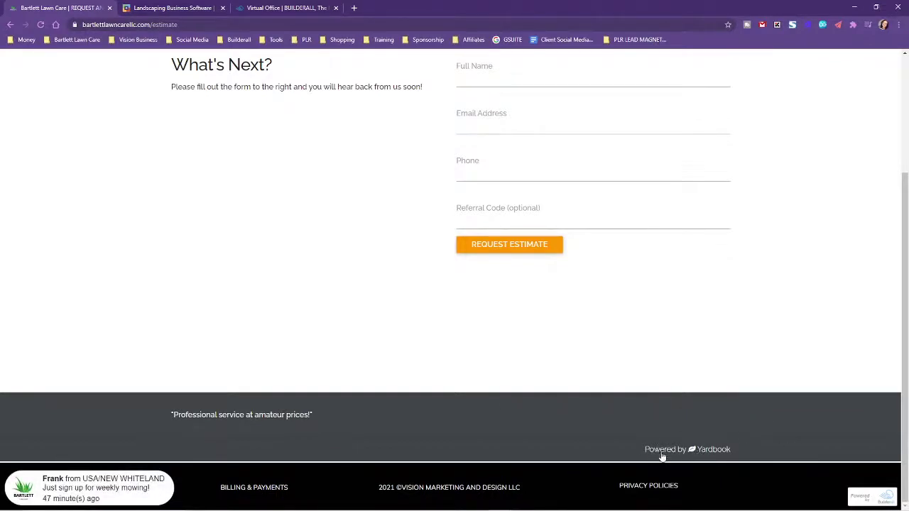
pyautogui.scroll(1, 743, 410)
pyautogui.scroll(1, 742, 410)
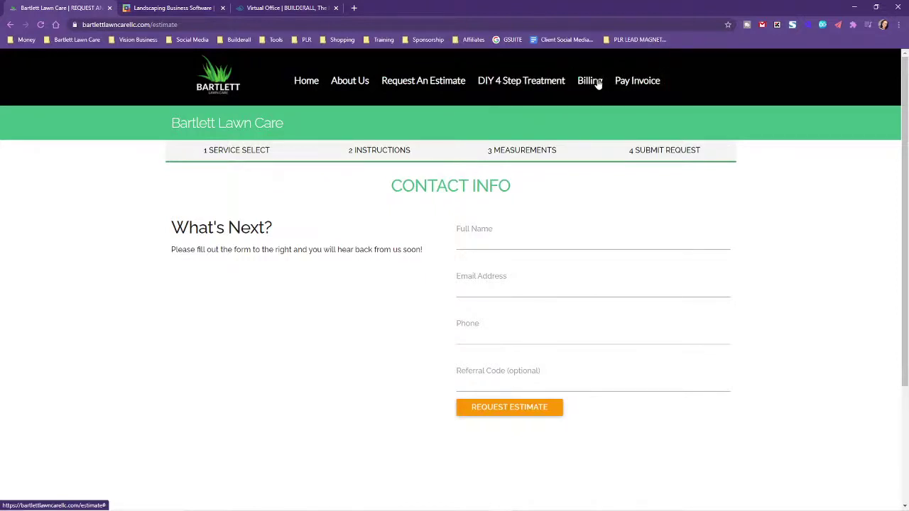
pyautogui.click(631, 80)
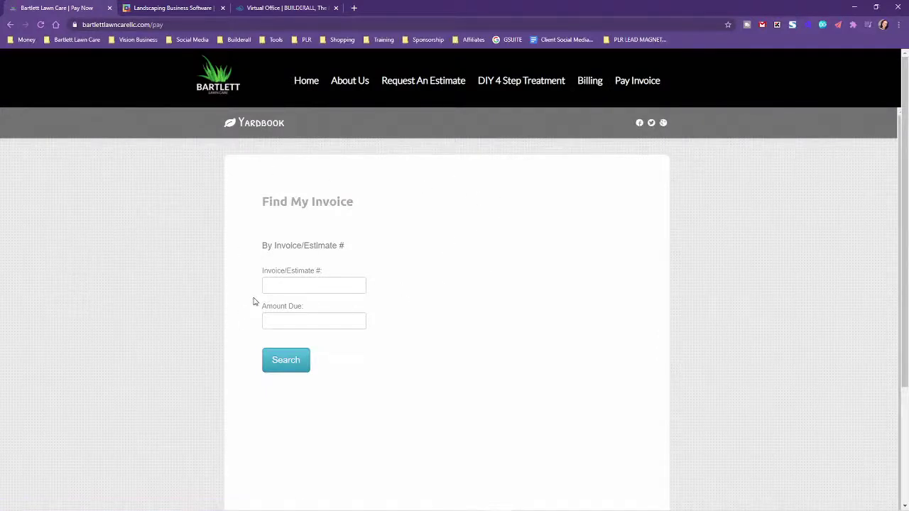
pyautogui.click(287, 280)
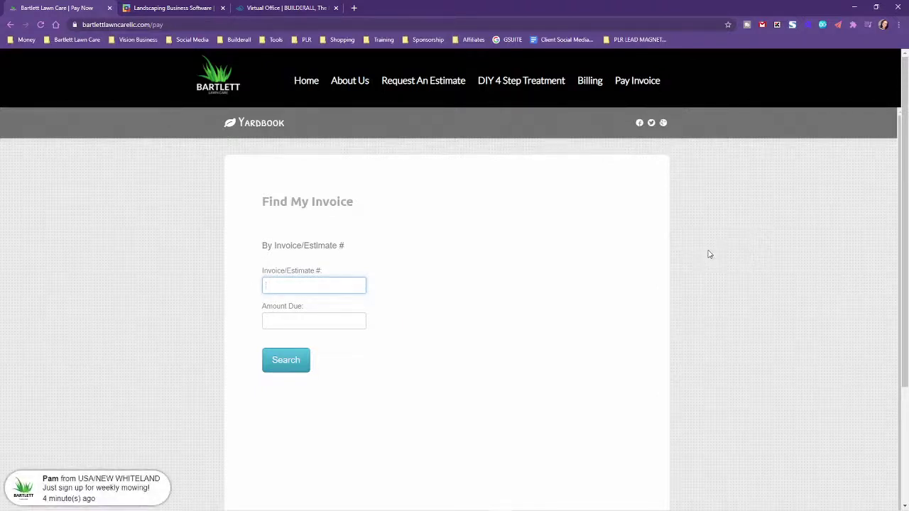
pyautogui.scroll(-1, 713, 256)
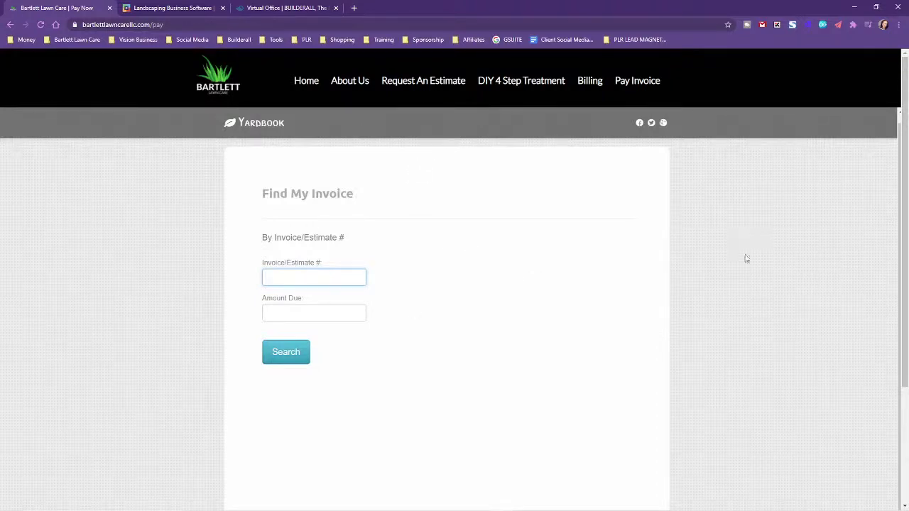
pyautogui.click(501, 84)
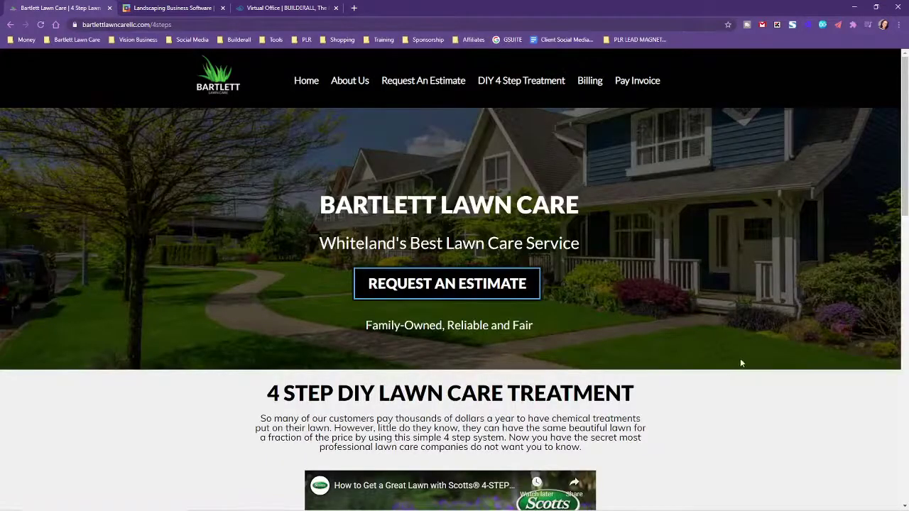
# Scroll through the 4 Step DIY Lawn Care Treatment page and return Home
pyautogui.scroll(-1, 807, 355)
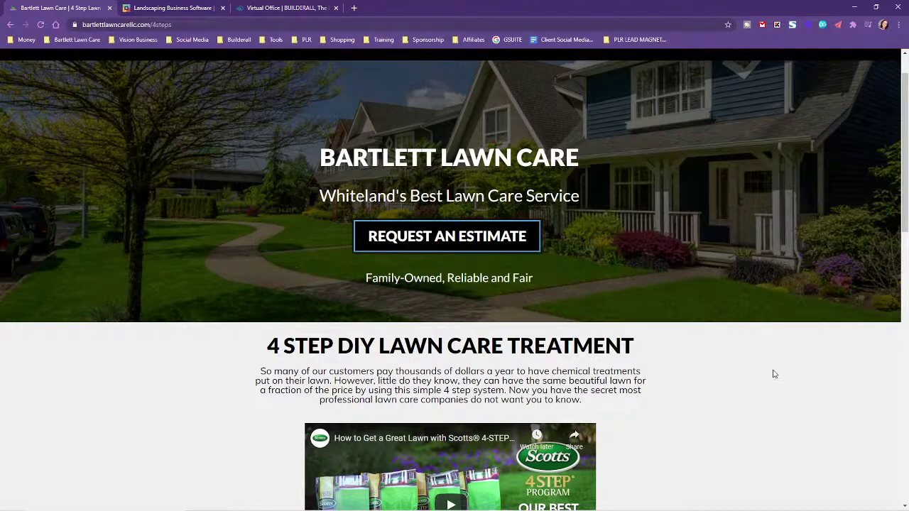
pyautogui.scroll(-1, 775, 373)
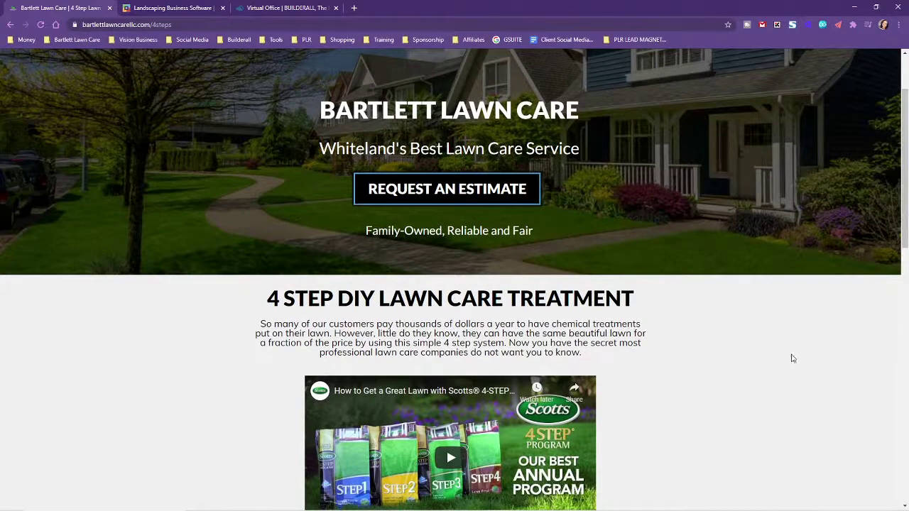
pyautogui.scroll(-3, 789, 383)
pyautogui.scroll(-6, 790, 385)
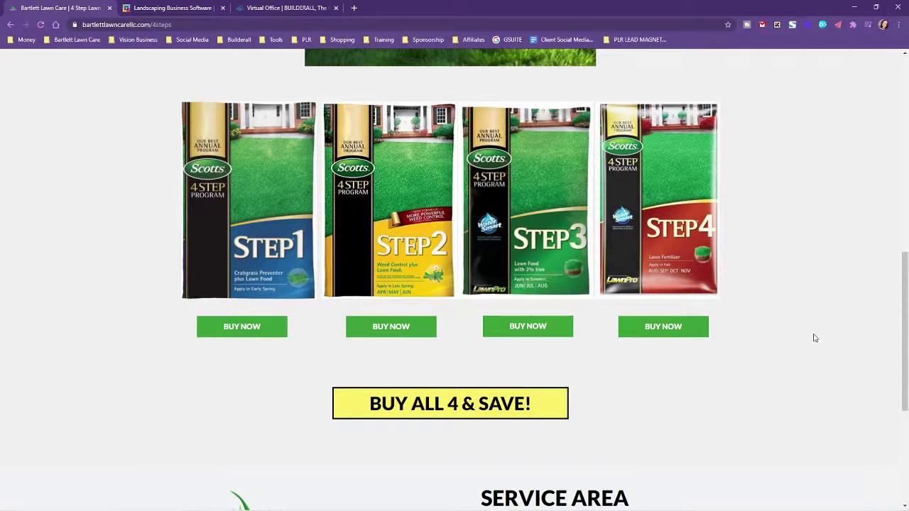
pyautogui.scroll(-4, 793, 394)
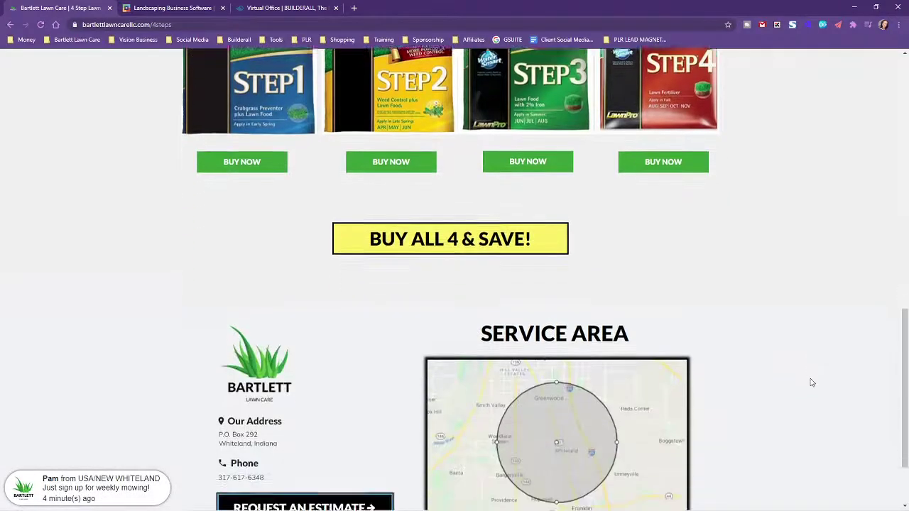
pyautogui.scroll(2, 824, 369)
pyautogui.scroll(6, 827, 341)
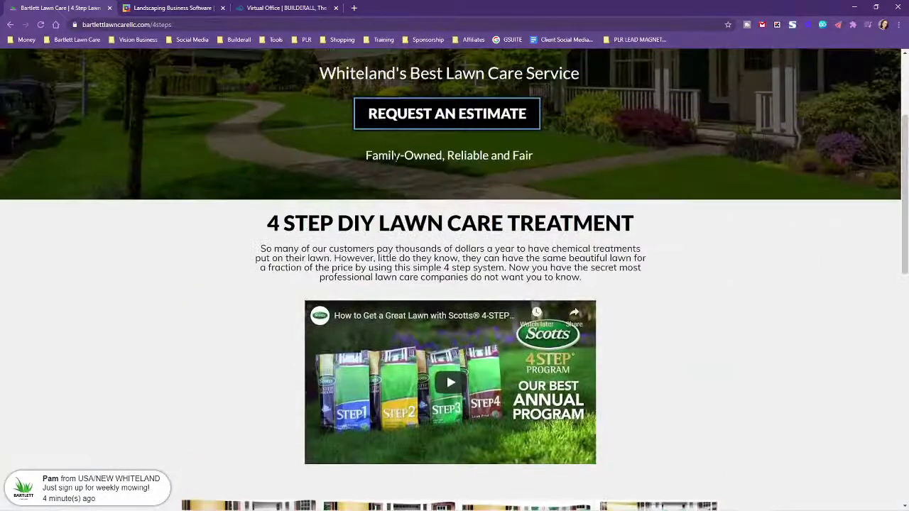
pyautogui.scroll(3, 275, 207)
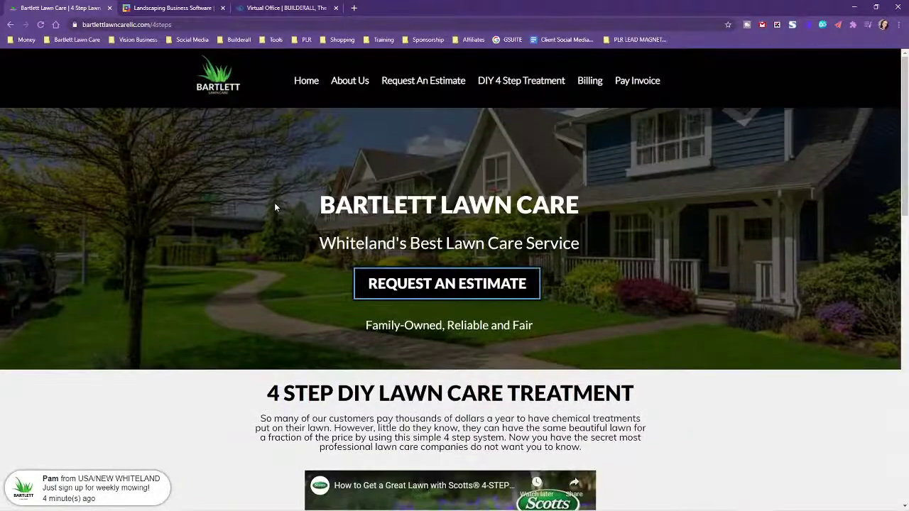
pyautogui.click(306, 83)
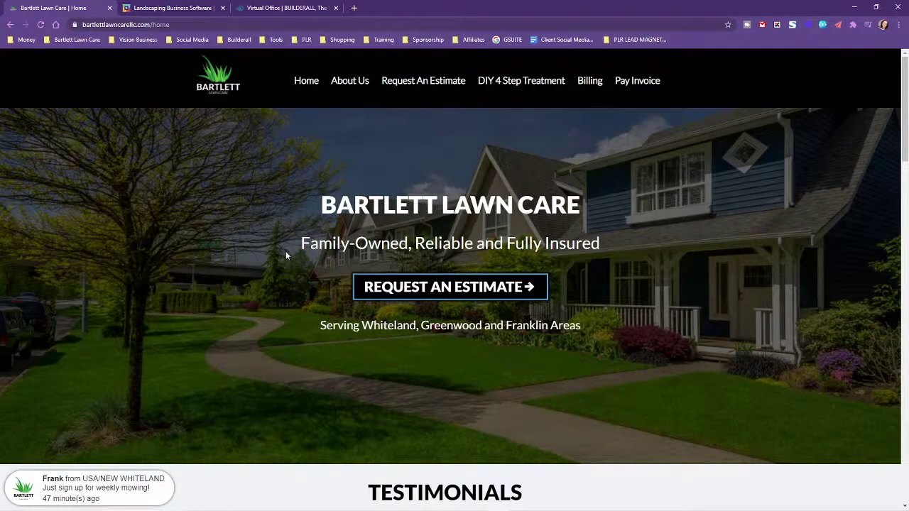
# Switch to the Landscaping Business Software tab and scroll through Yardbook's features
pyautogui.click(158, 7)
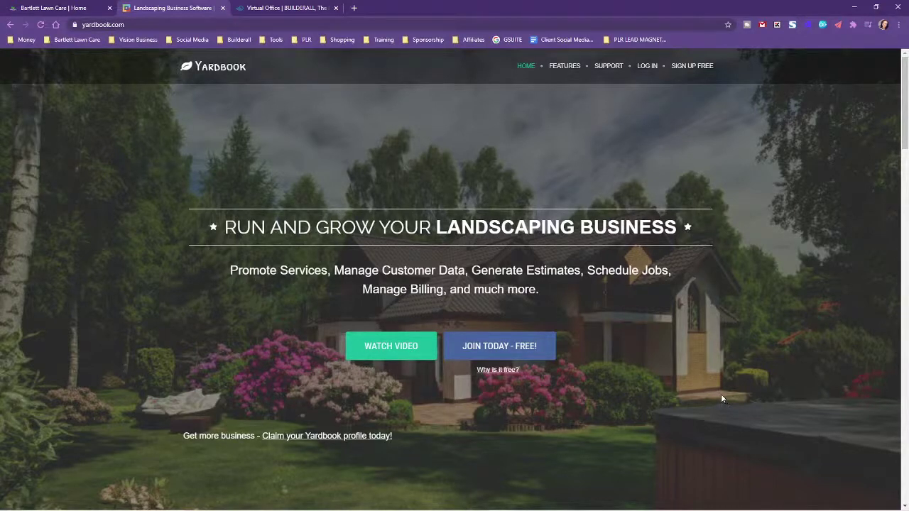
pyautogui.scroll(-3, 721, 398)
pyautogui.scroll(-3, 773, 400)
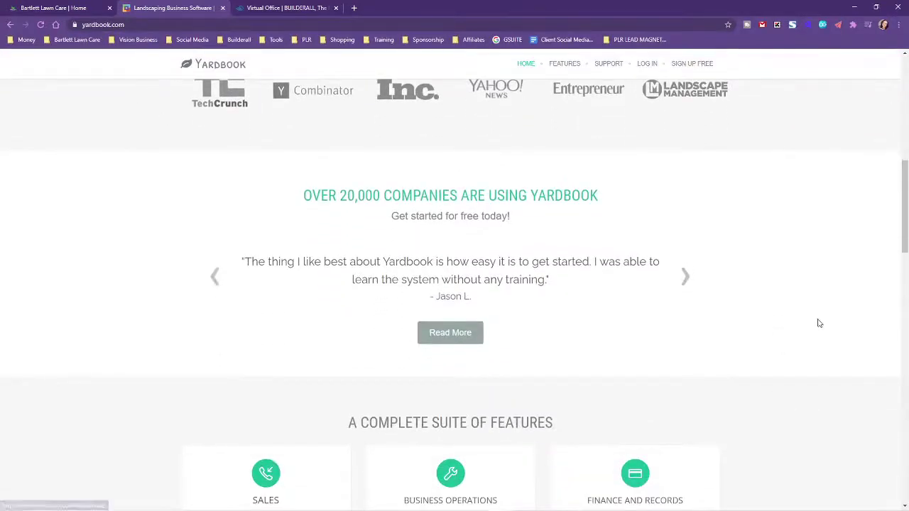
pyautogui.scroll(-2, 850, 348)
pyautogui.scroll(-1, 852, 350)
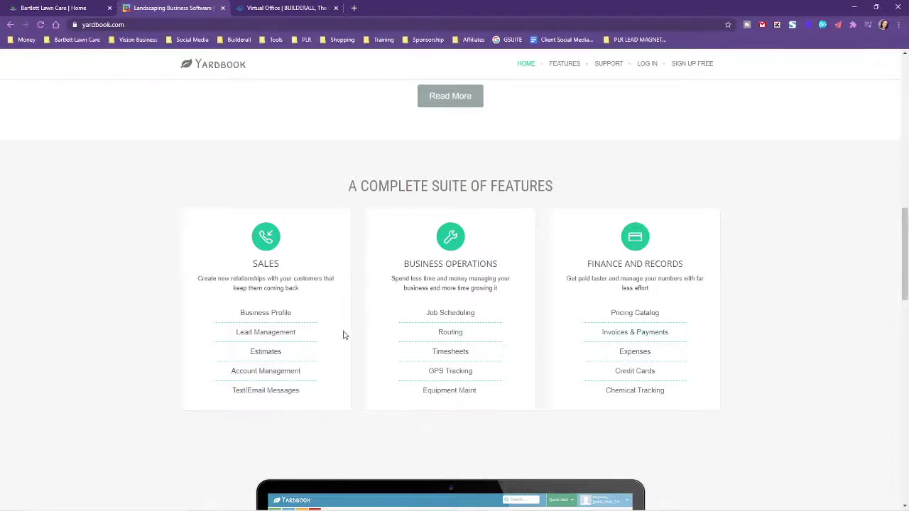
pyautogui.scroll(-1, 659, 203)
pyautogui.scroll(1, 789, 277)
pyautogui.scroll(-1, 525, 416)
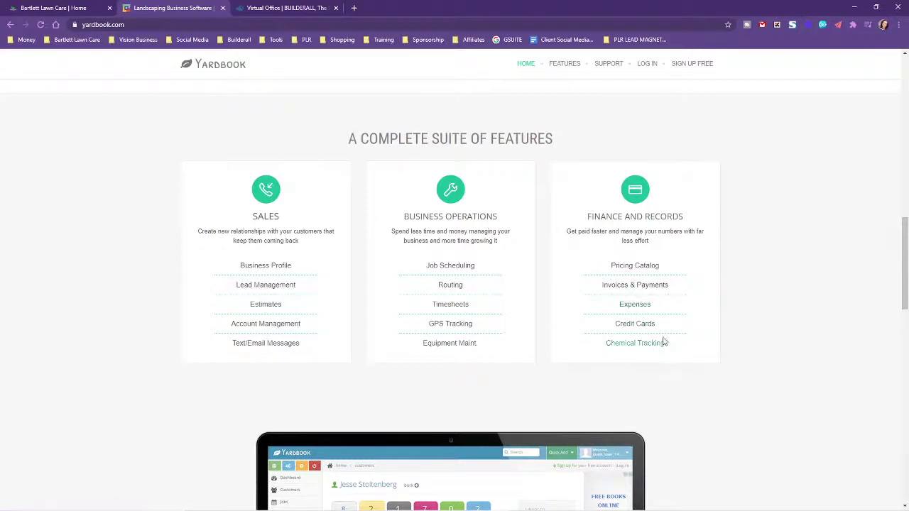
pyautogui.scroll(-4, 732, 384)
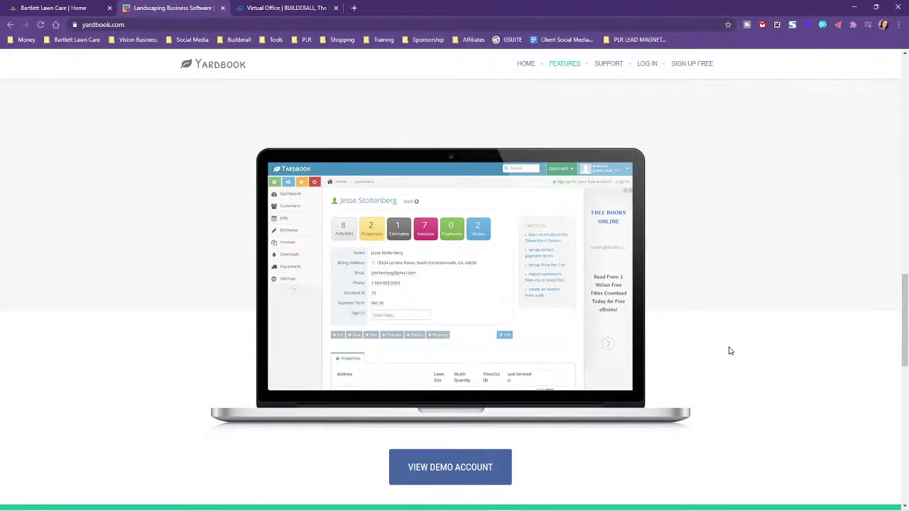
pyautogui.scroll(-2, 758, 359)
pyautogui.scroll(3, 773, 361)
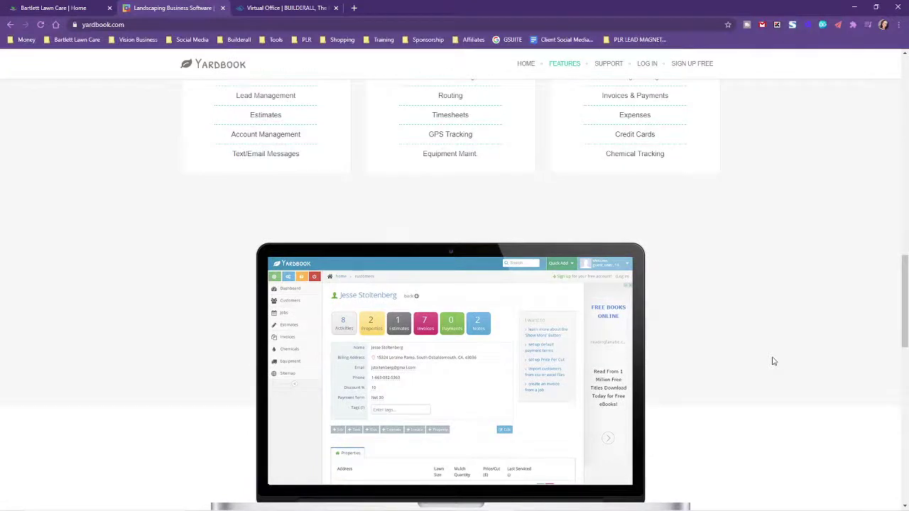
pyautogui.scroll(3, 773, 362)
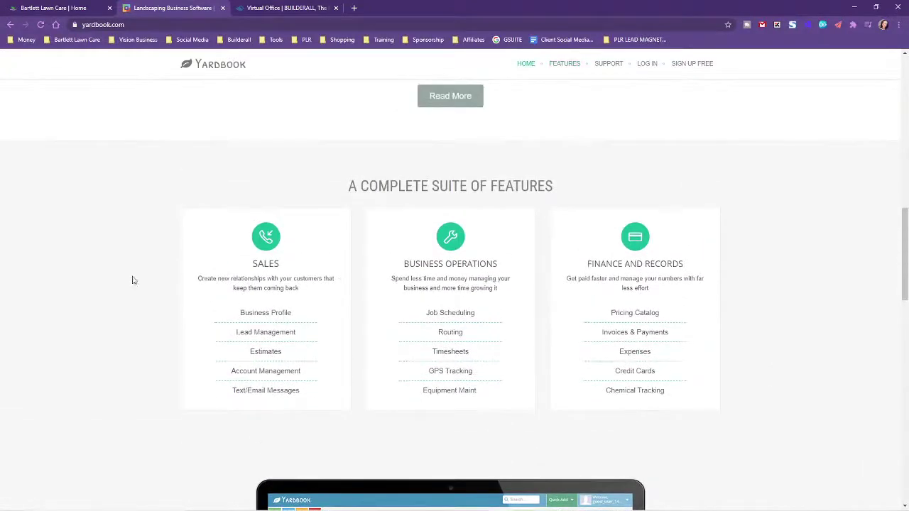
pyautogui.scroll(10, 590, 269)
# Visit Yardbook's LOG IN page, go back, and scroll toward VIEW DEMO ACCOUNT
pyautogui.click(648, 67)
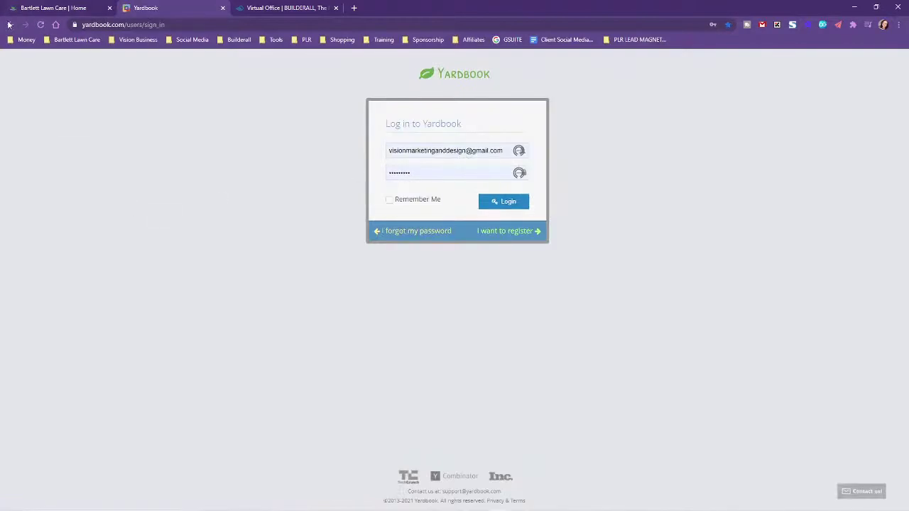
pyautogui.click(9, 25)
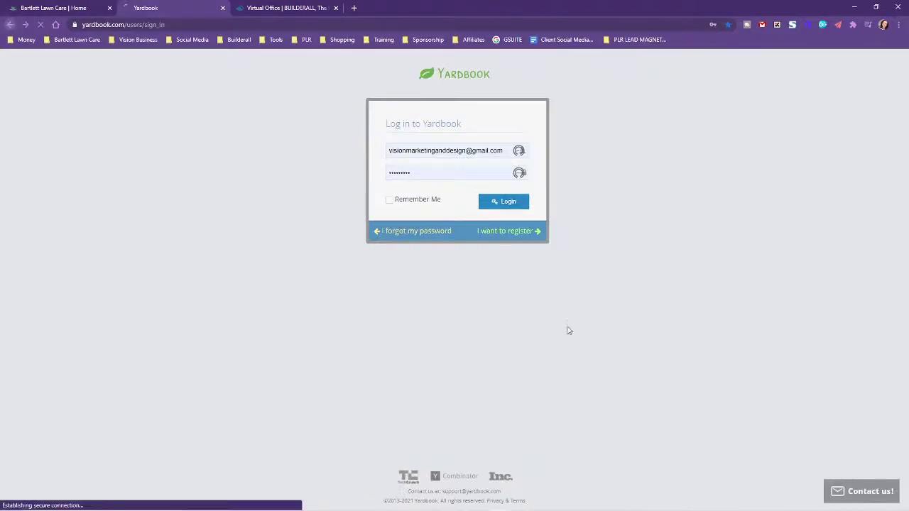
pyautogui.scroll(-8, 532, 362)
pyautogui.scroll(-10, 633, 352)
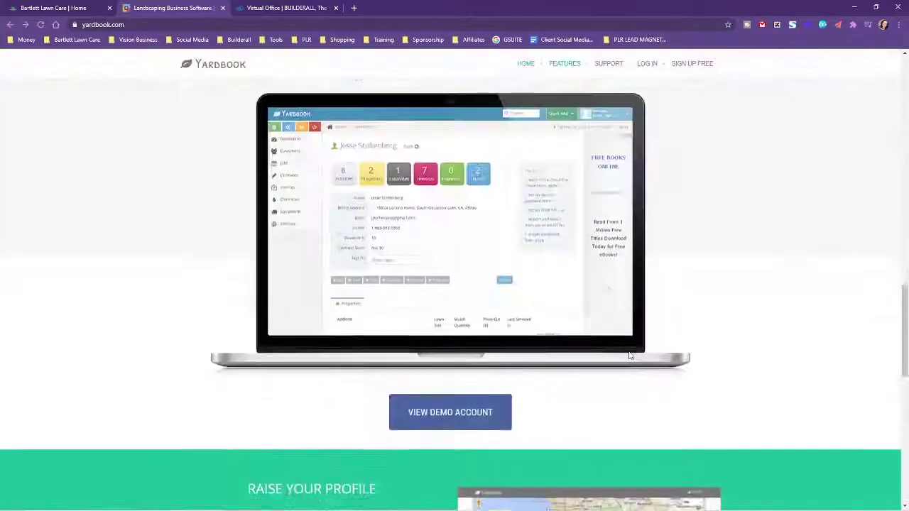
pyautogui.scroll(4, 629, 355)
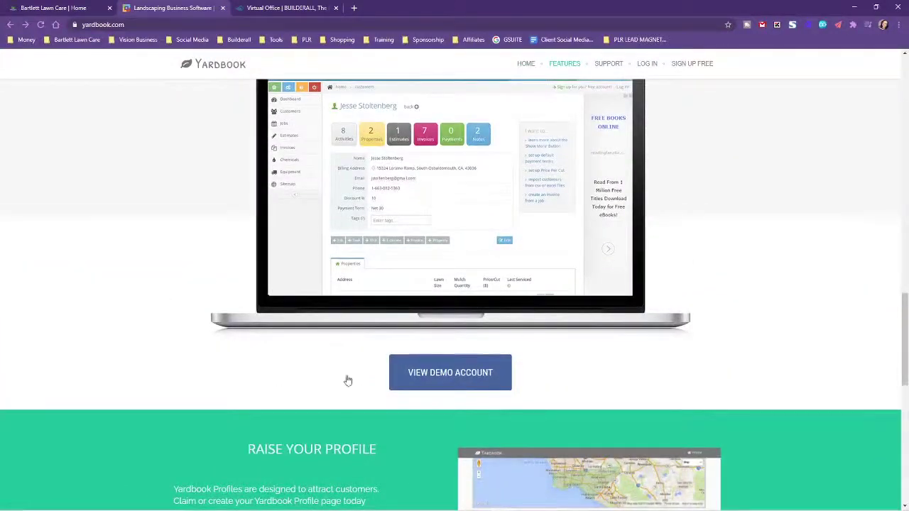
# Enter Yardbook's guest demo account and show its dashboard of 8 customers, 7 estimates and 47 invoices
pyautogui.click(459, 376)
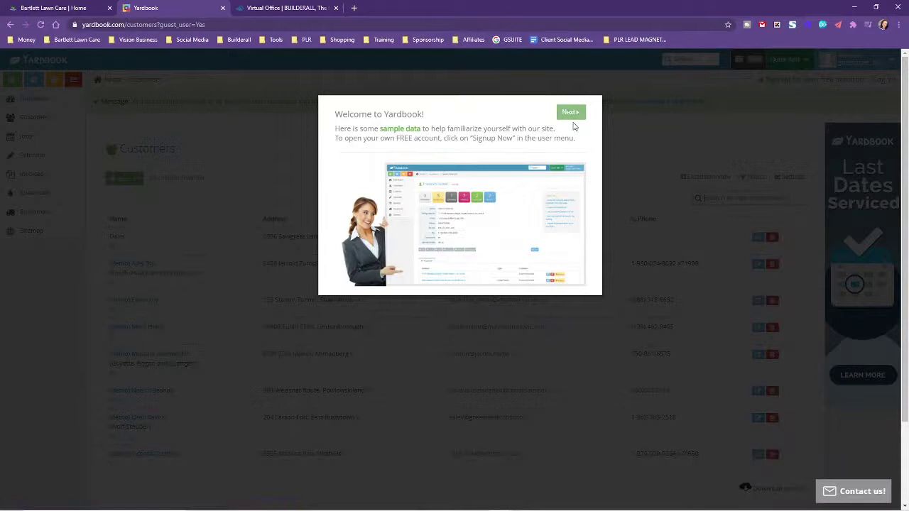
pyautogui.click(568, 114)
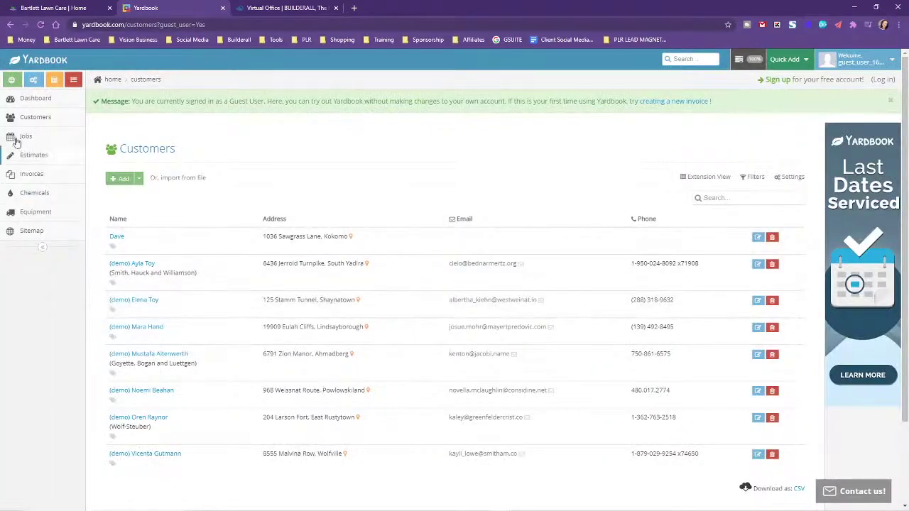
pyautogui.click(37, 98)
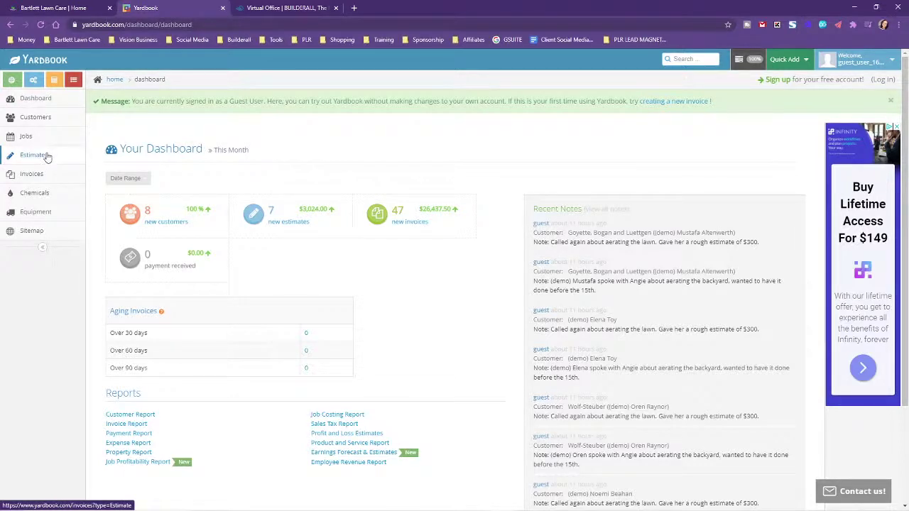
# From the Yardbook sitemap, open Manage Credit Cards under Credit Card On File
pyautogui.click(46, 234)
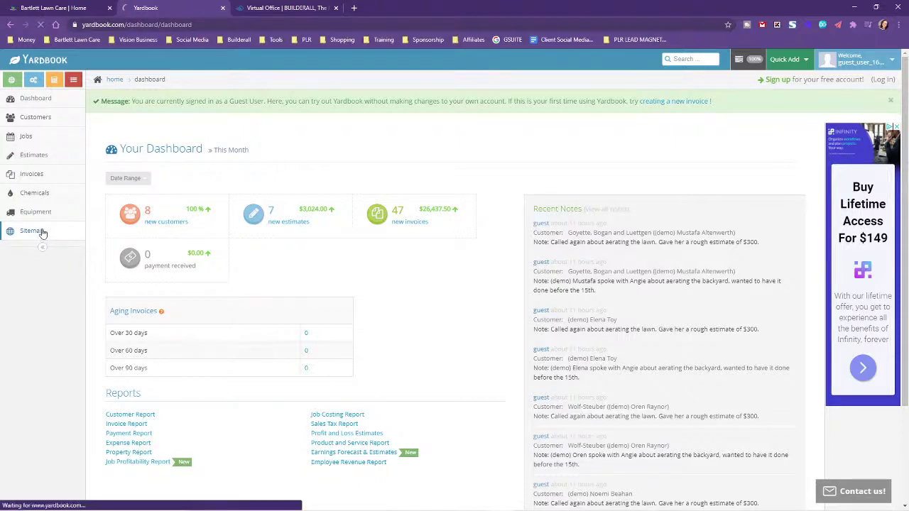
pyautogui.scroll(-3, 283, 406)
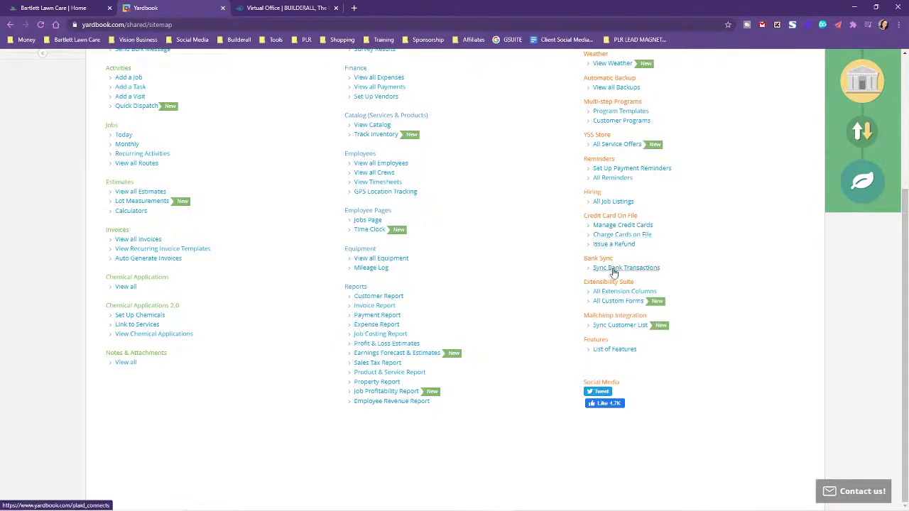
pyautogui.scroll(1, 608, 205)
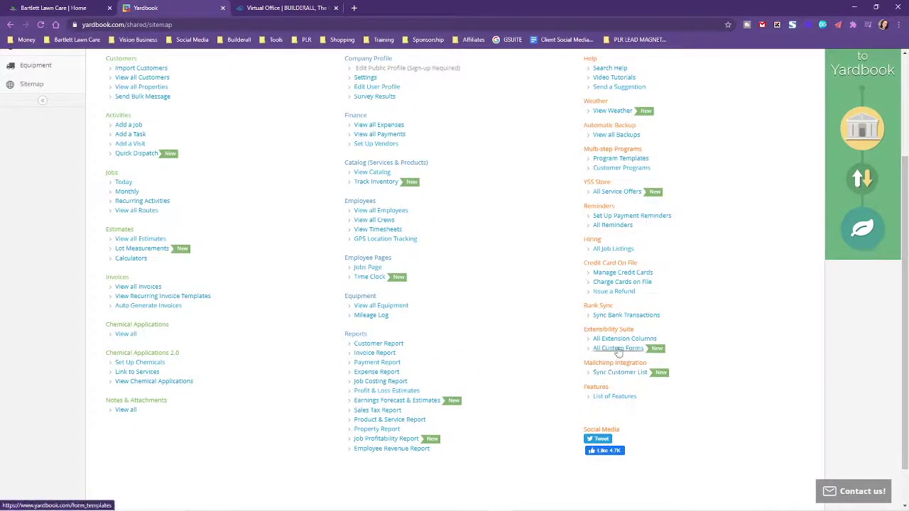
pyautogui.scroll(2, 691, 297)
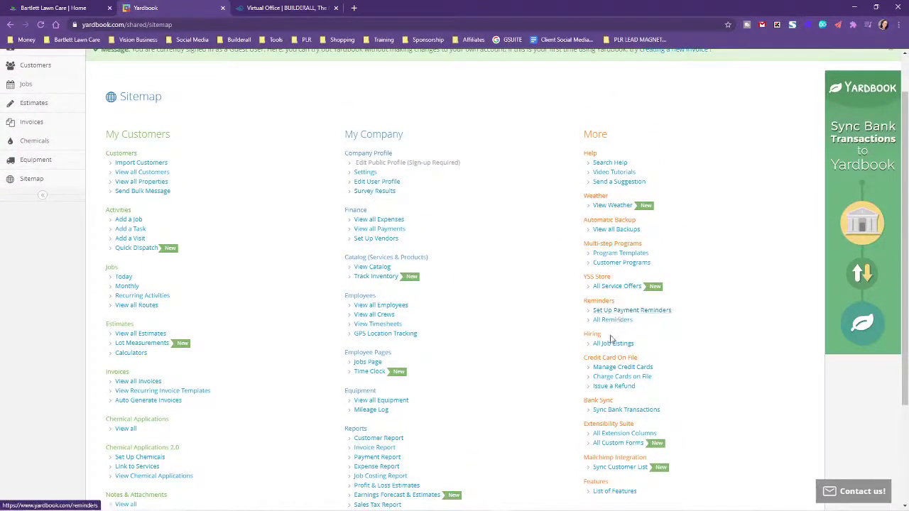
pyautogui.click(640, 367)
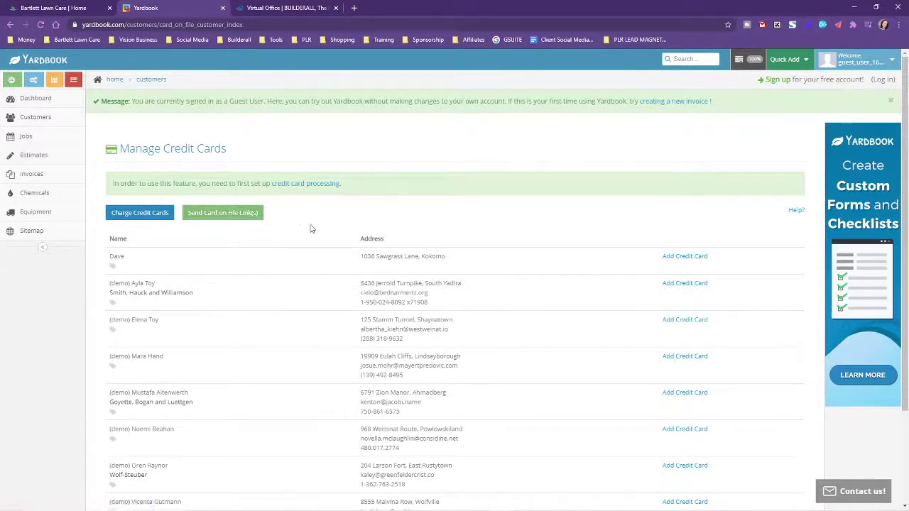
# View the Email Card on File Link page, then return to the demo dashboard
pyautogui.scroll(-2, 310, 227)
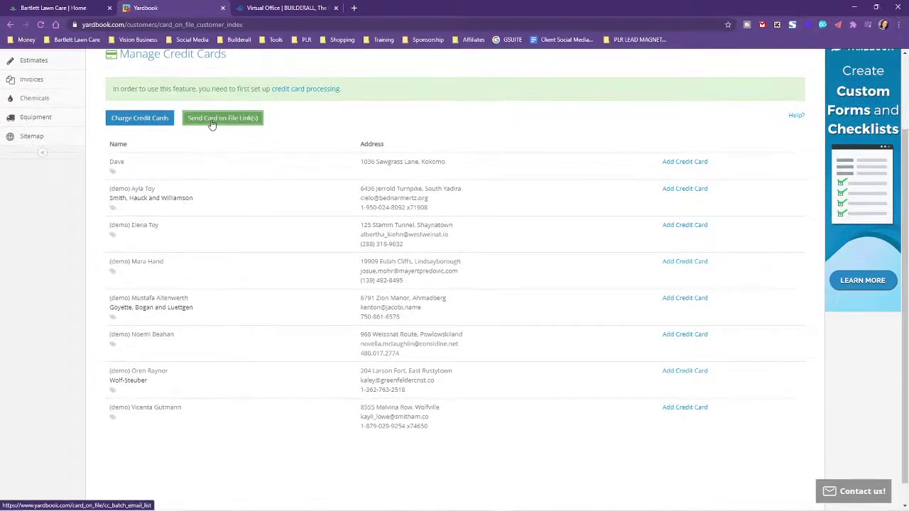
pyautogui.click(211, 121)
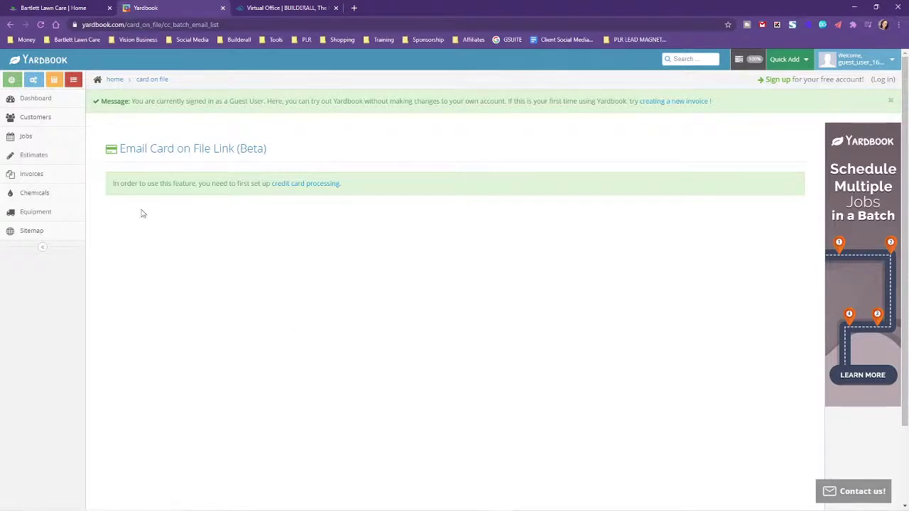
pyautogui.click(57, 101)
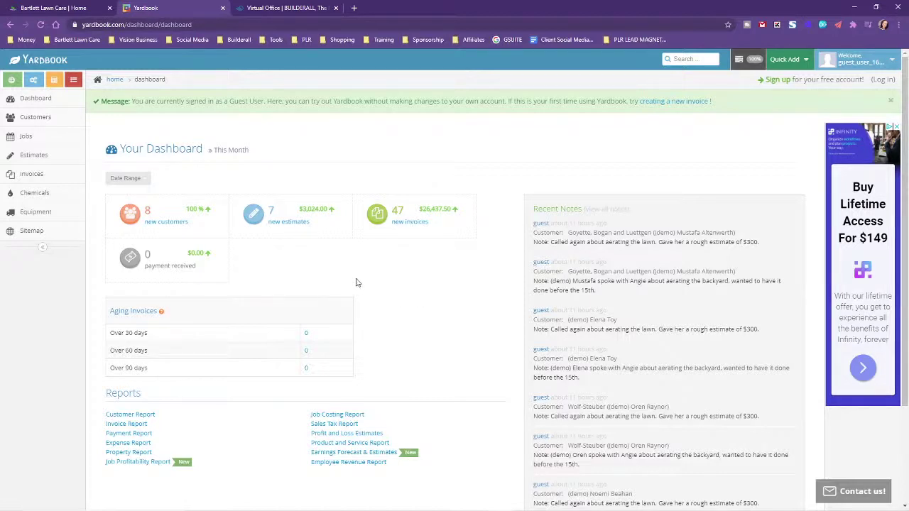
# Open Estimate #1054 and choose Send to Customer by eMail from its Actions
pyautogui.click(32, 156)
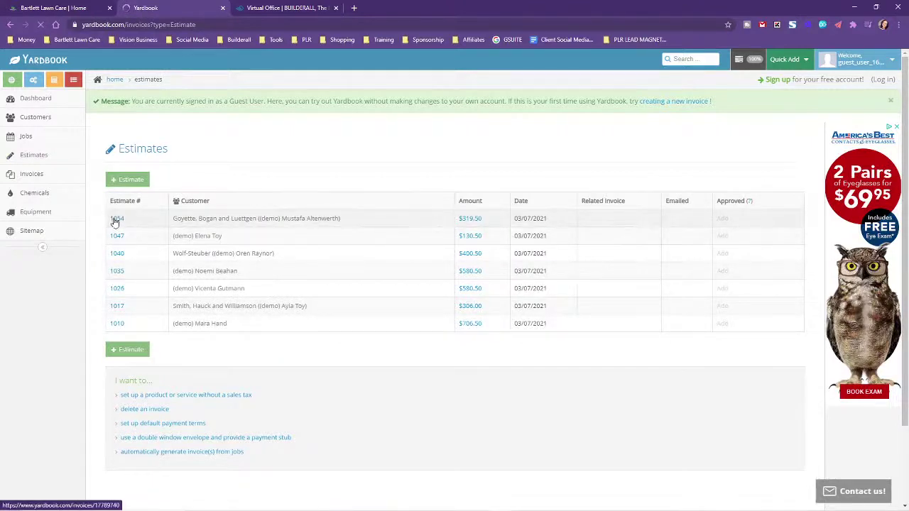
pyautogui.click(116, 219)
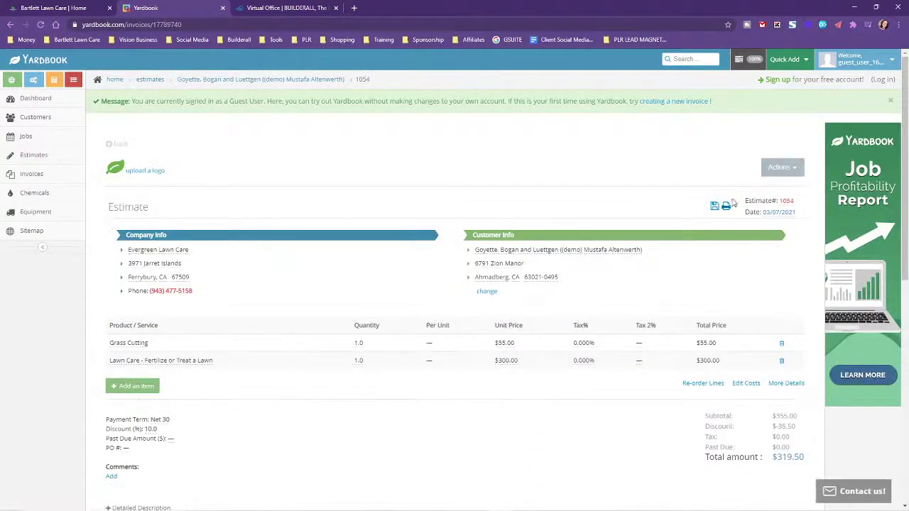
pyautogui.click(781, 168)
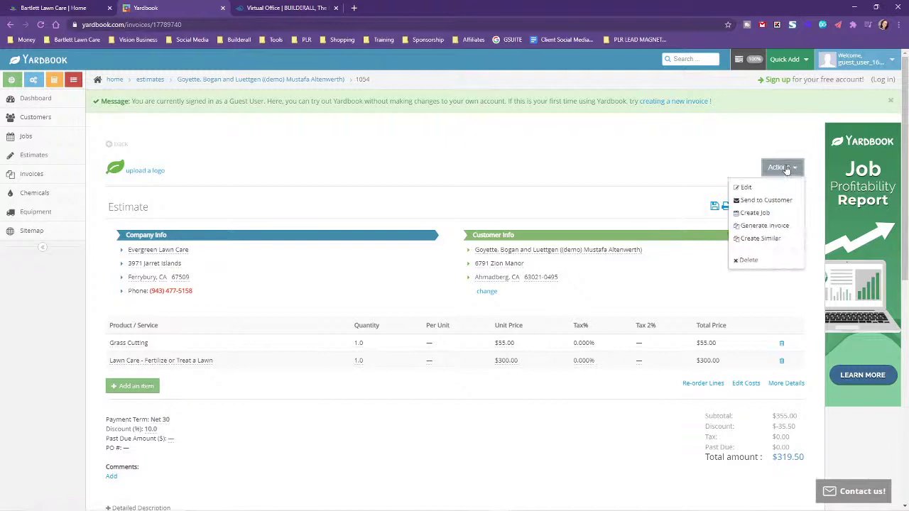
pyautogui.click(763, 200)
pyautogui.click(384, 174)
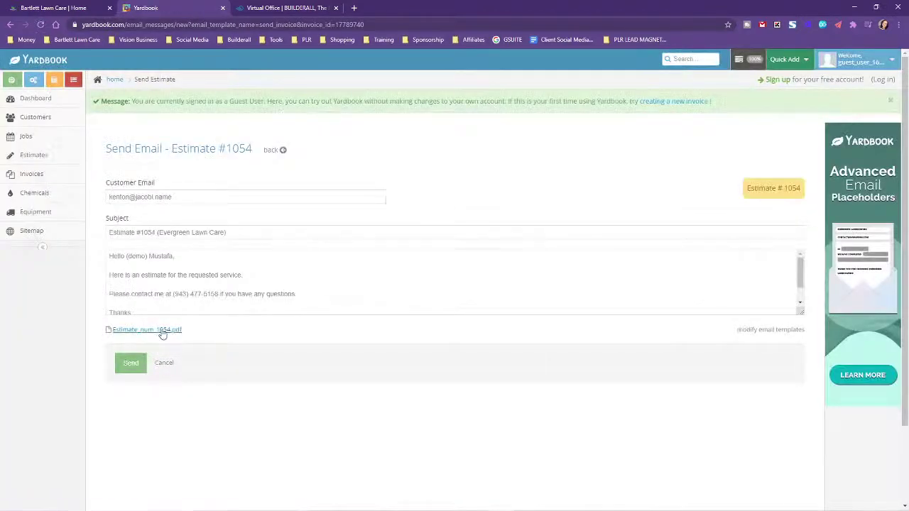
# Open the Estimate_num_1054.pdf attachment with a chosen background and scroll through its $319.50 total
pyautogui.click(156, 333)
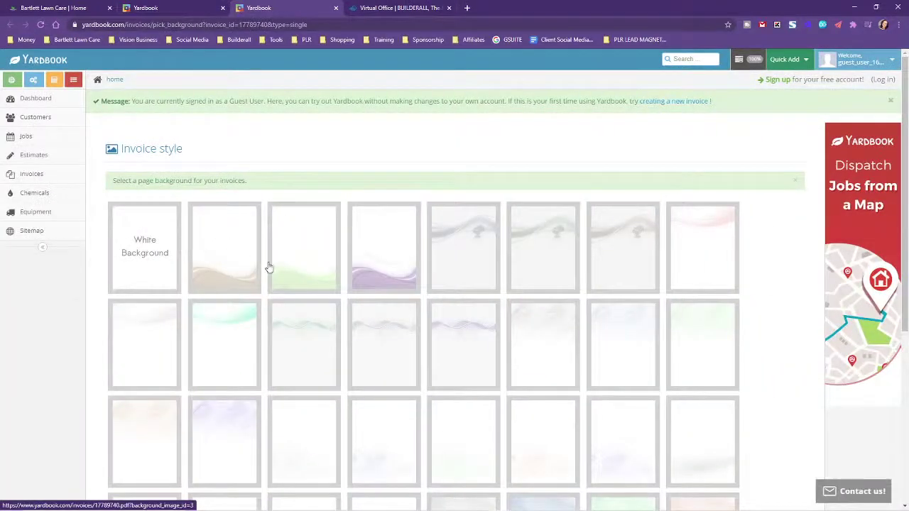
pyautogui.click(641, 236)
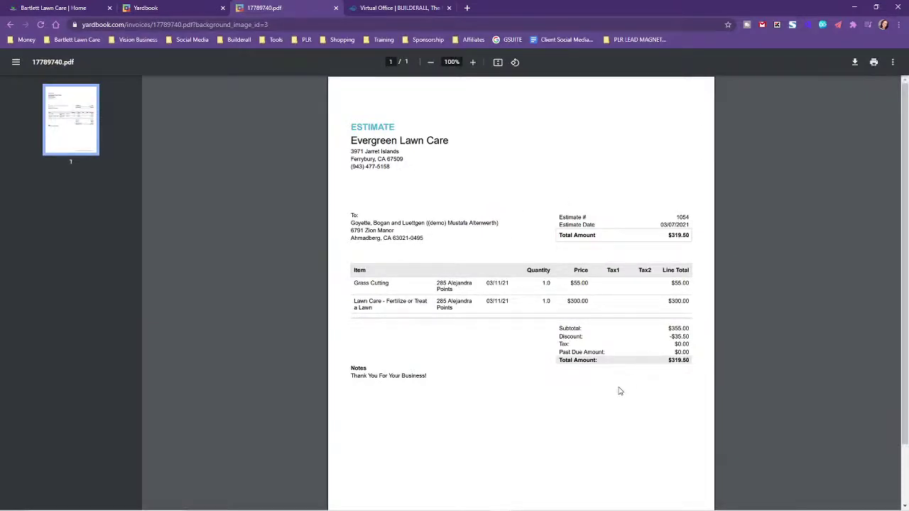
pyautogui.scroll(-1, 480, 348)
pyautogui.scroll(-1, 480, 348)
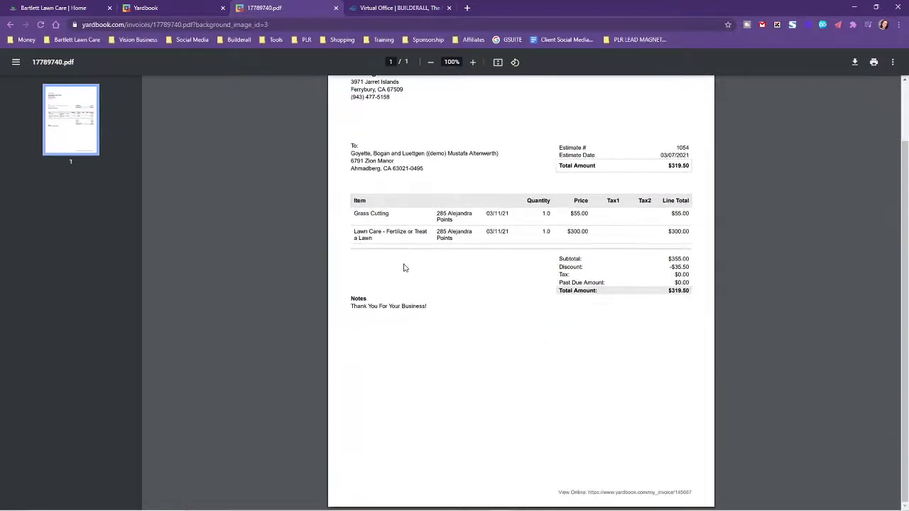
pyautogui.scroll(2, 648, 254)
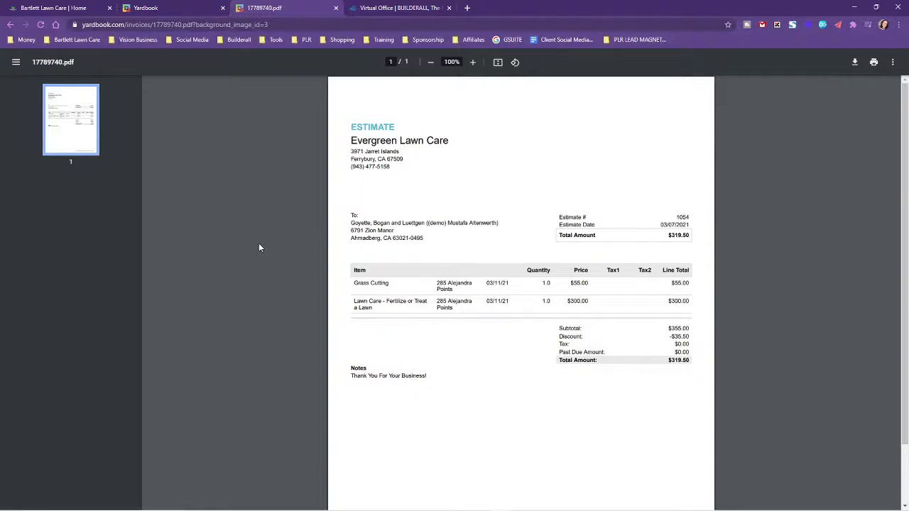
# Close the estimate PDF tab, go back to estimate 1054, and return to the dashboard
pyautogui.click(335, 10)
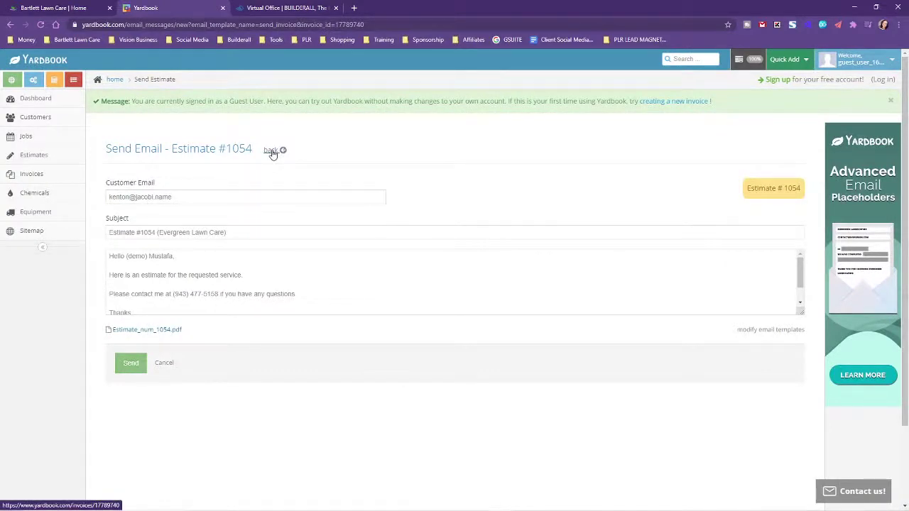
pyautogui.click(272, 153)
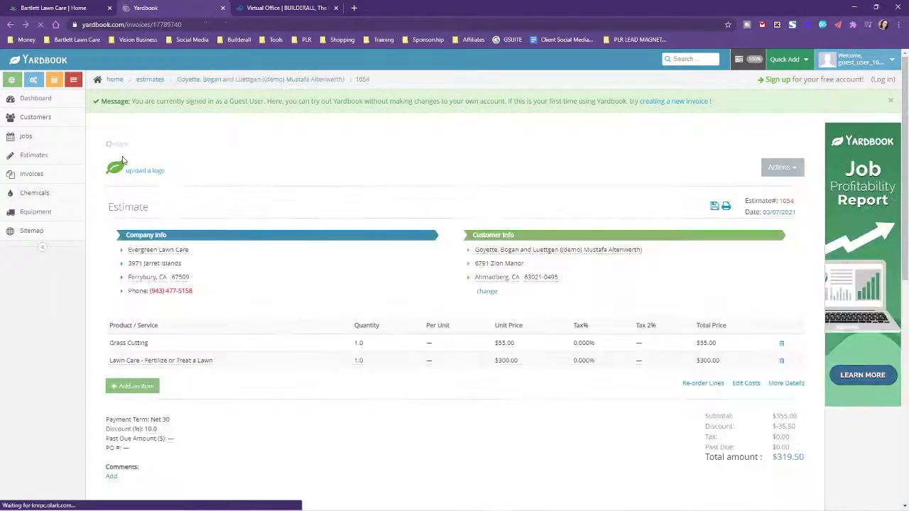
pyautogui.click(49, 103)
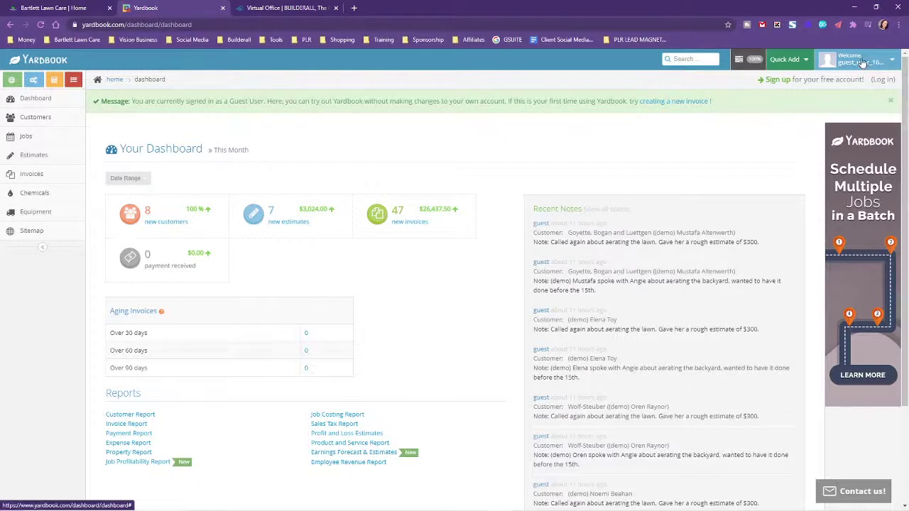
# Sign in to the real Yardbook account, open its Settings, then switch to the Bartlett Lawn Care tab
pyautogui.click(882, 80)
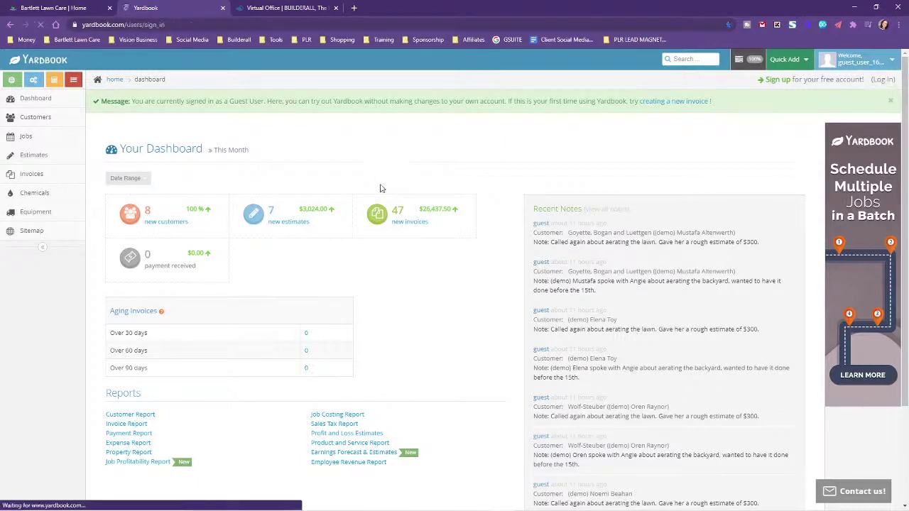
pyautogui.click(503, 201)
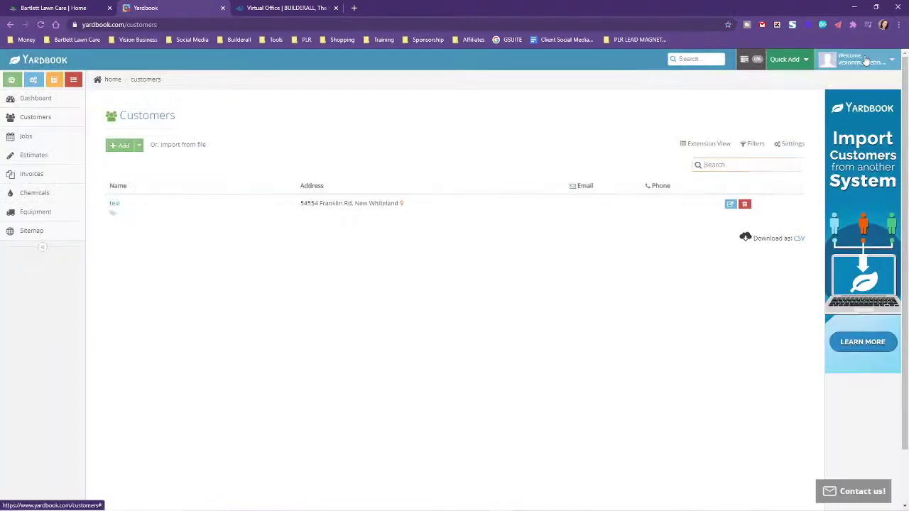
pyautogui.click(865, 61)
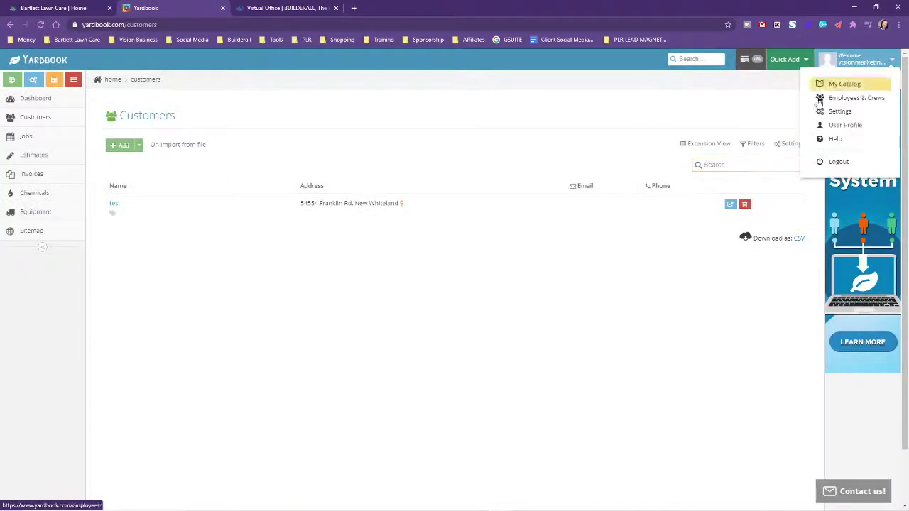
pyautogui.click(834, 108)
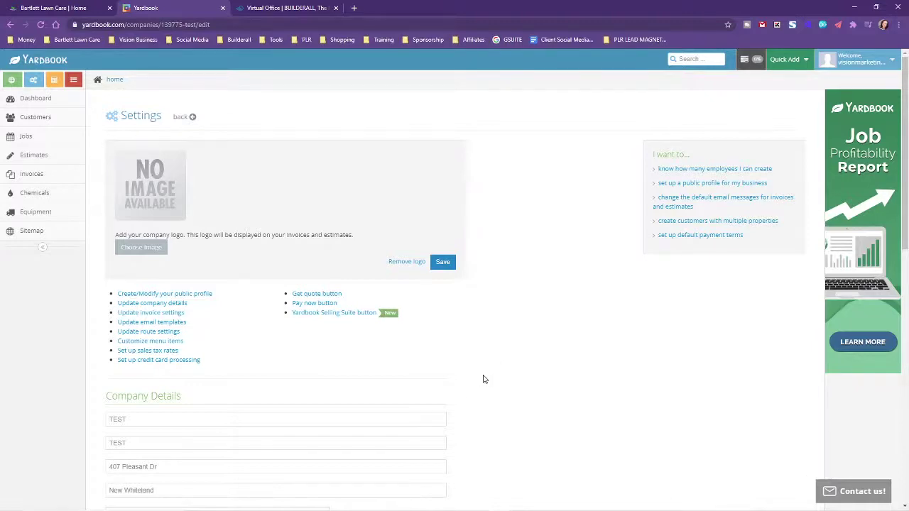
pyautogui.click(85, 7)
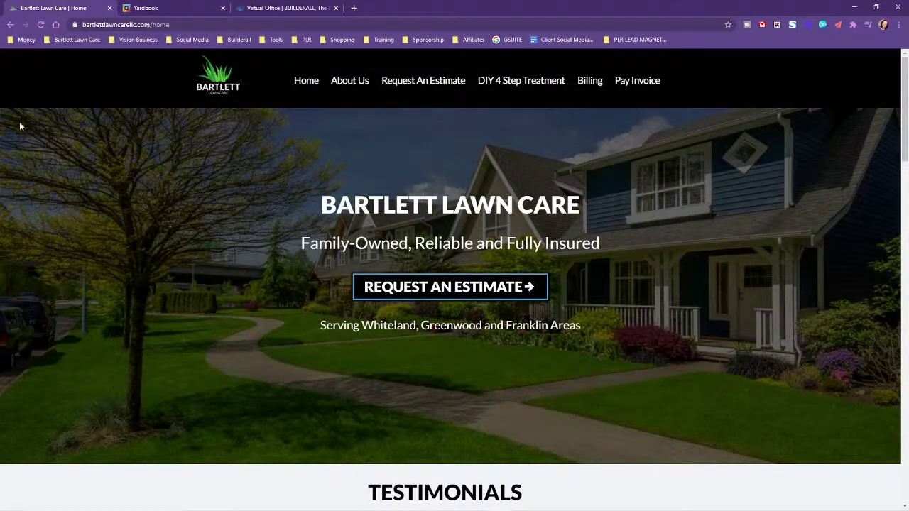
# Reload the Bartlett Lawn Care home page, then go back to Yardbook's Settings tab
pyautogui.click(42, 25)
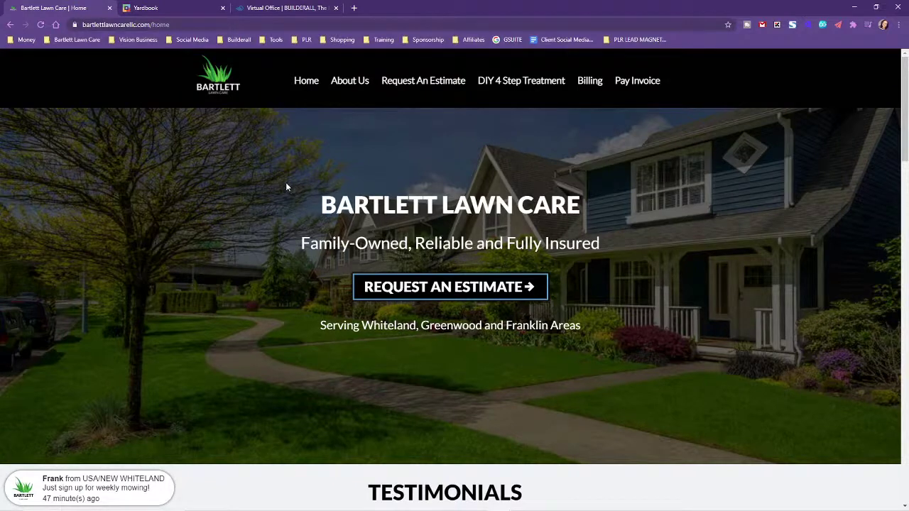
pyautogui.click(145, 7)
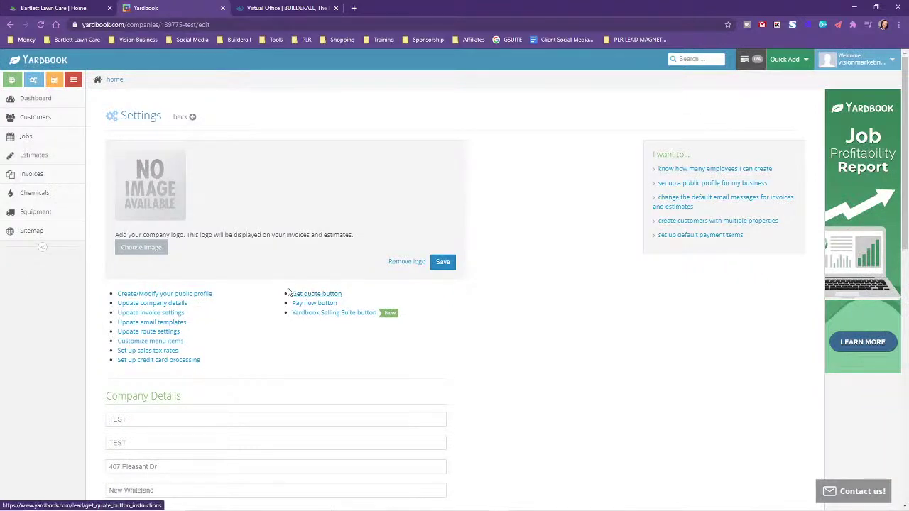
pyautogui.click(305, 296)
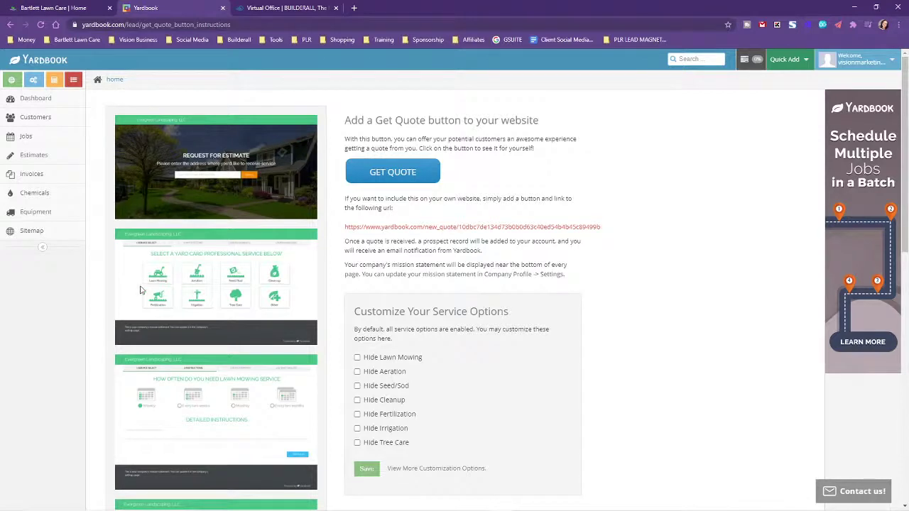
pyautogui.scroll(-1, 262, 284)
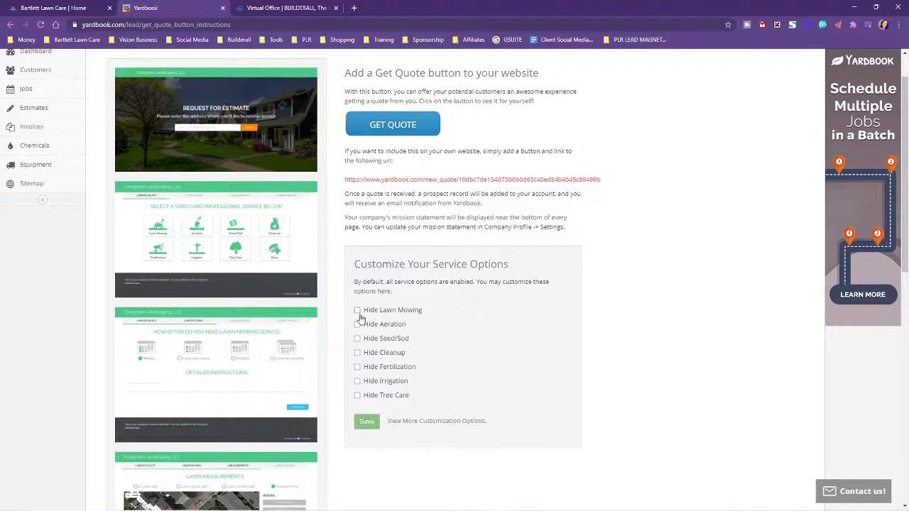
pyautogui.click(357, 324)
pyautogui.click(366, 422)
pyautogui.click(357, 324)
pyautogui.scroll(-1, 243, 366)
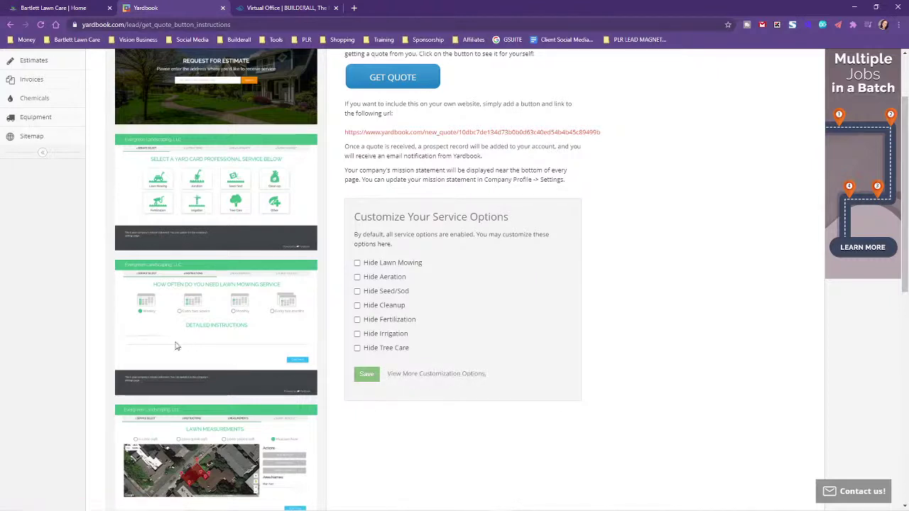
pyautogui.scroll(-2, 189, 320)
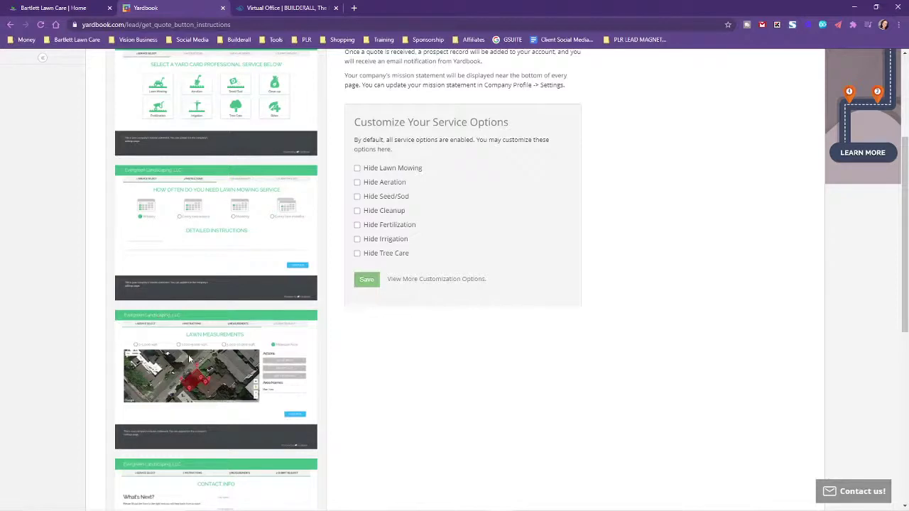
pyautogui.scroll(-2, 188, 359)
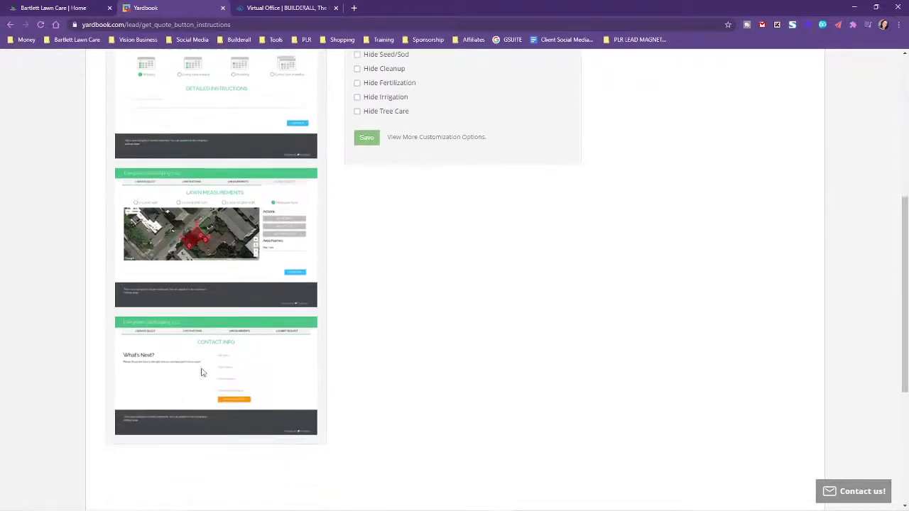
pyautogui.scroll(4, 657, 392)
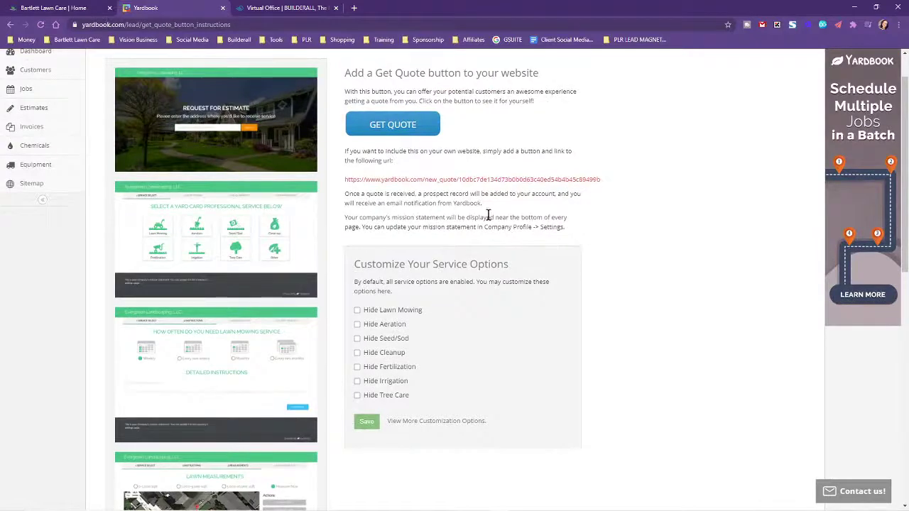
# Copy Yardbook's quote URL into a new Notepad note under a 'GET QUOTE BUTTON' heading, then minimize Notepad
pyautogui.moveTo(343, 179); pyautogui.dragTo(614, 179)
pyautogui.rightClick(576, 187)
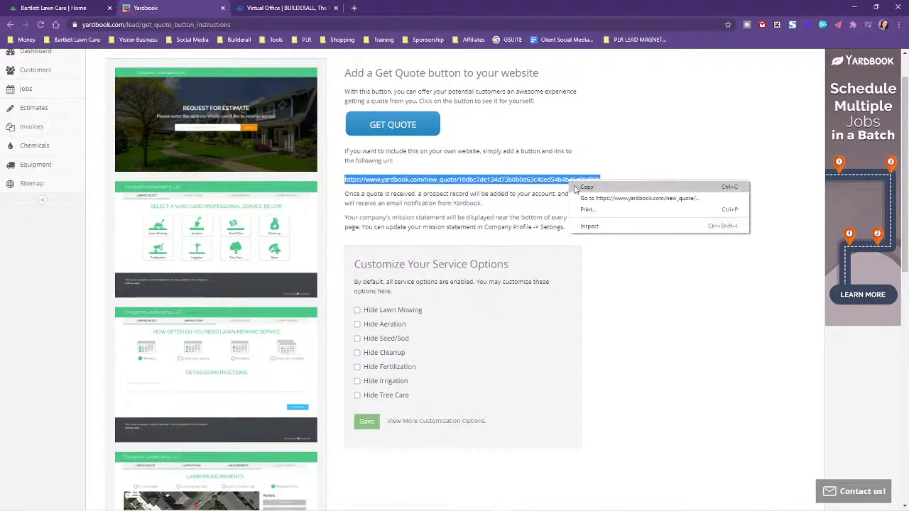
pyautogui.click(584, 187)
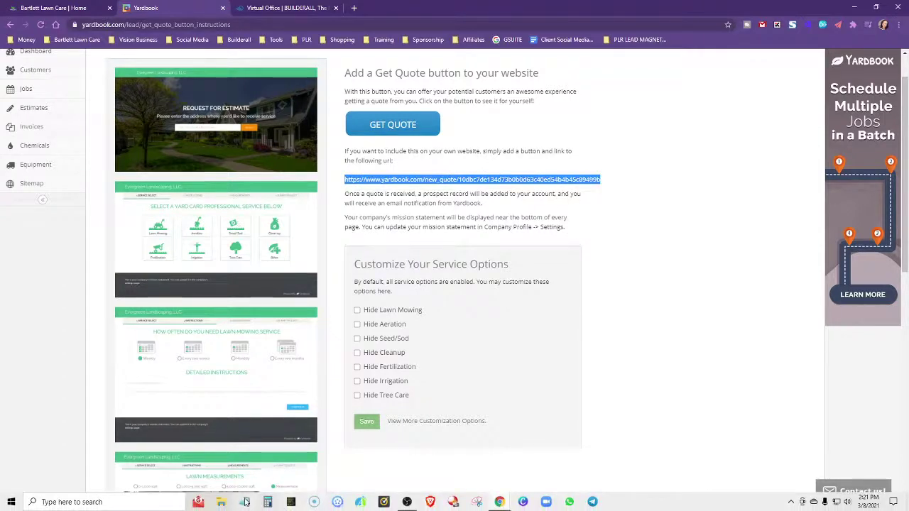
pyautogui.click(245, 501)
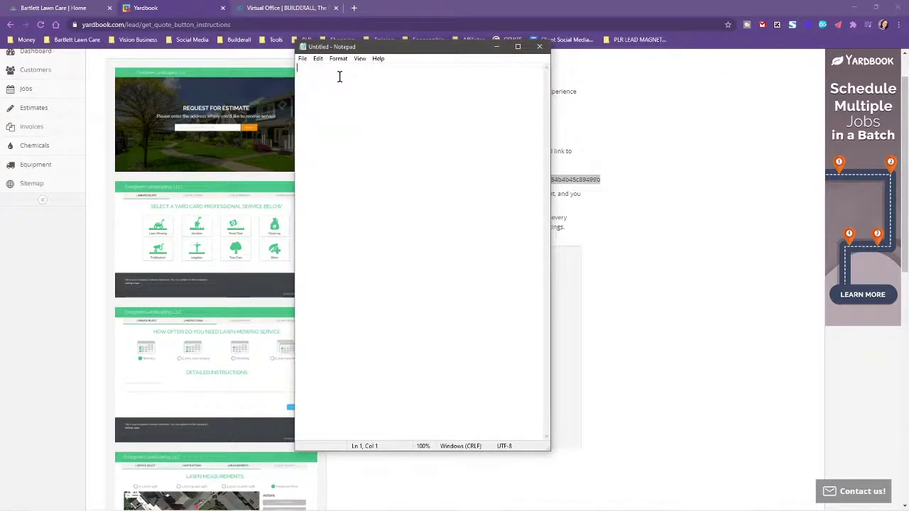
pyautogui.write('GET QUOTE BUTTON')
pyautogui.hotkey('ctrl', 'v')
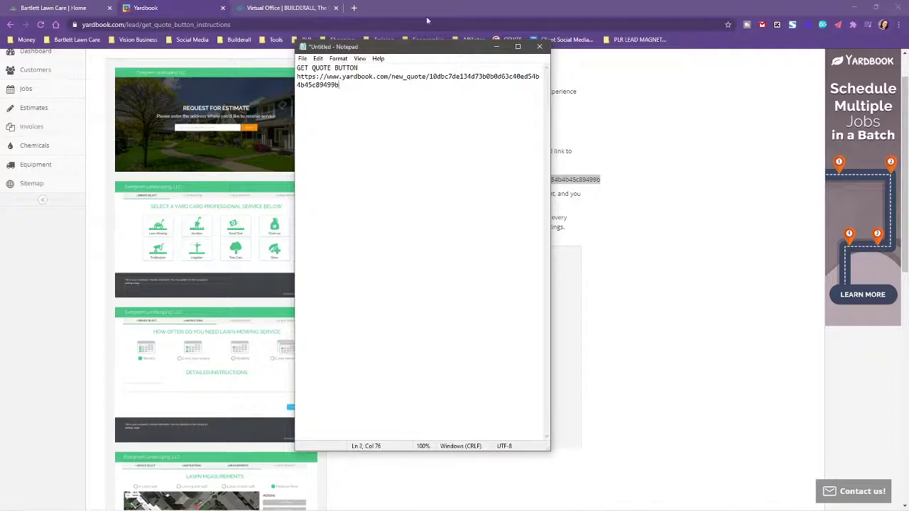
pyautogui.click(426, 20)
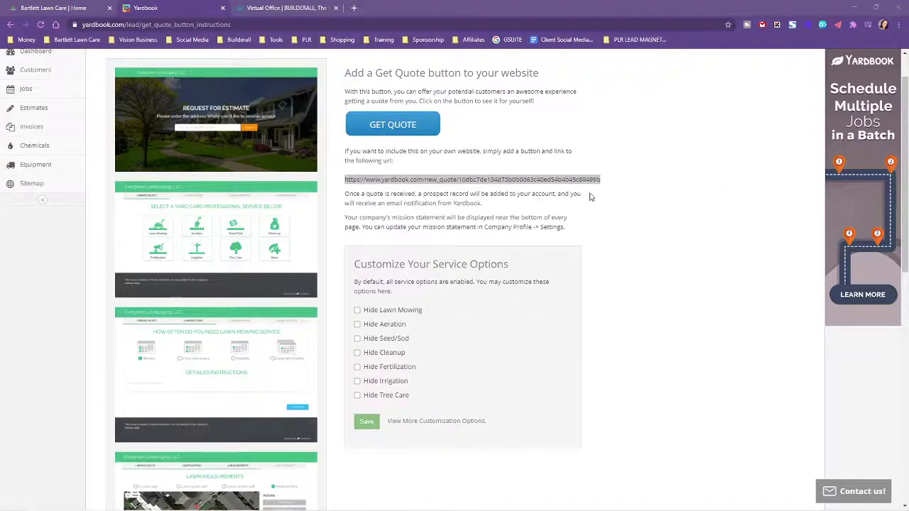
# Copy the Pay Now button link from Yardbook's company Settings page
pyautogui.scroll(1, 681, 243)
pyautogui.scroll(-2, 681, 245)
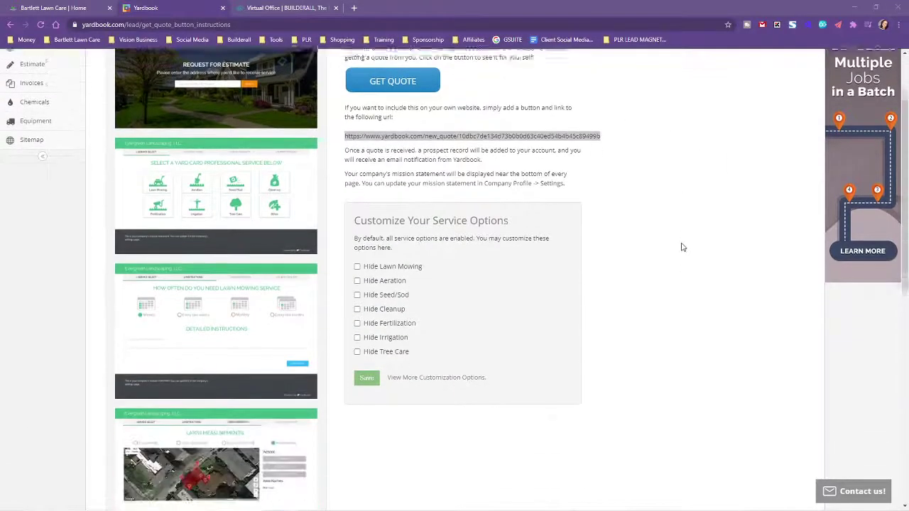
pyautogui.scroll(2, 679, 246)
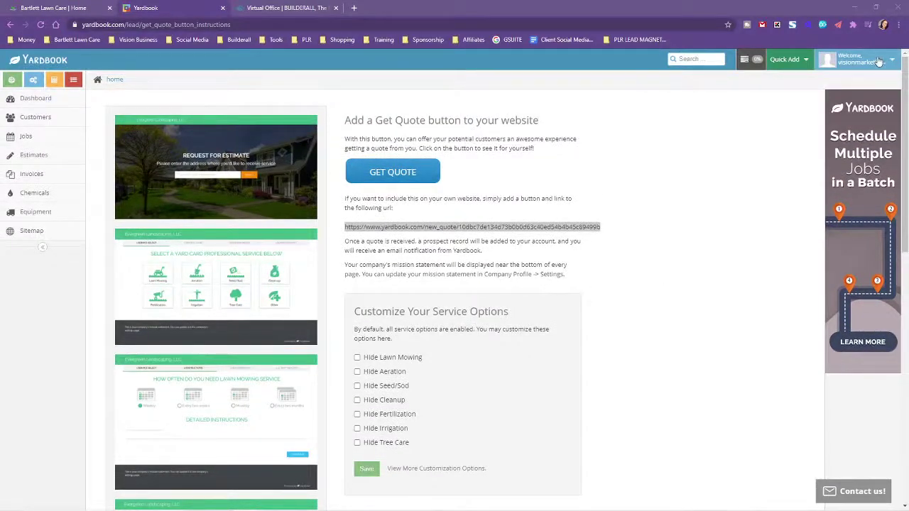
pyautogui.click(553, 273)
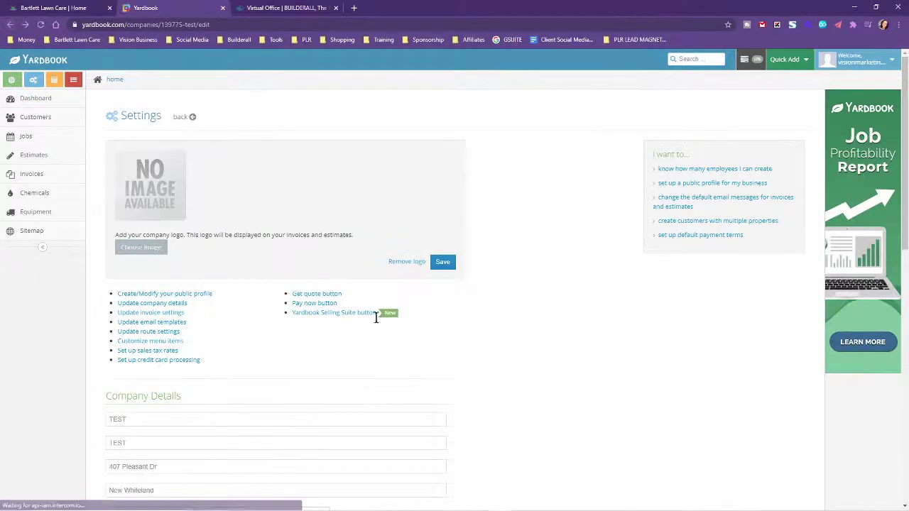
pyautogui.click(321, 303)
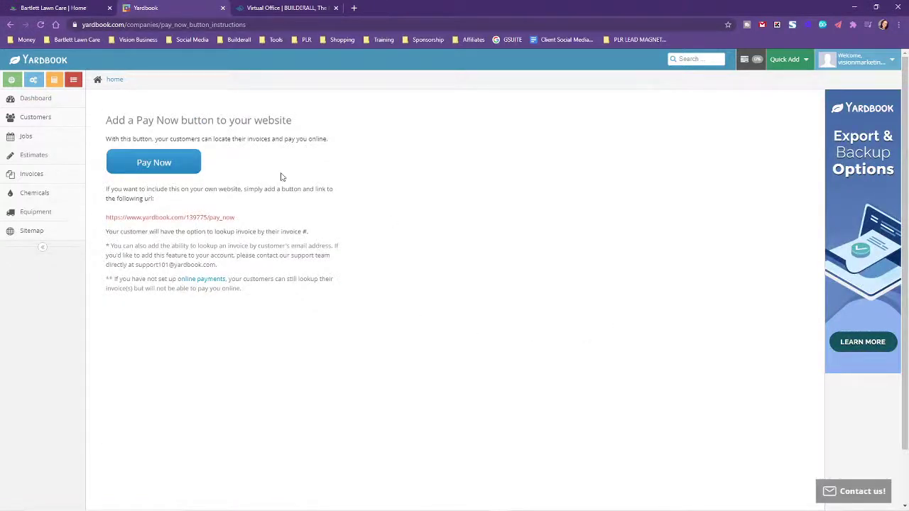
pyautogui.moveTo(248, 217); pyautogui.dragTo(105, 217)
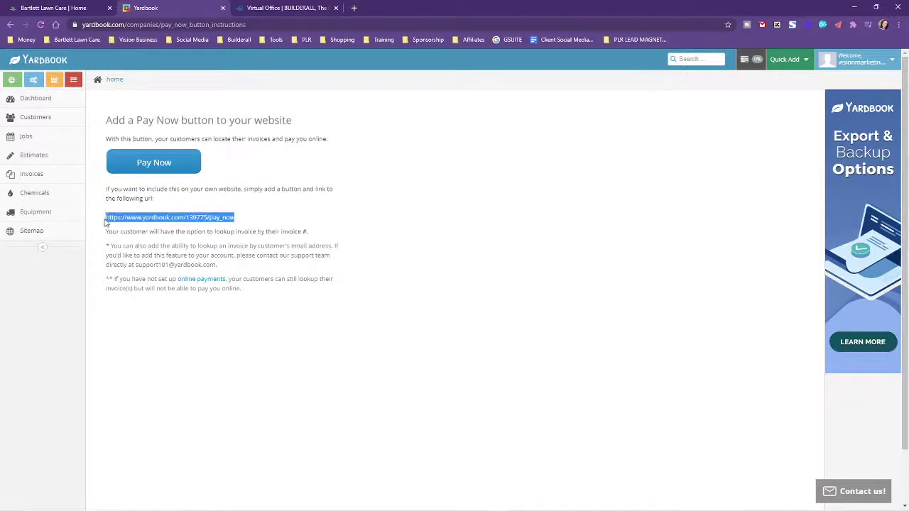
pyautogui.rightClick(203, 219)
pyautogui.click(217, 225)
# Paste the Pay Now link into the note under a Pay Now Button label, then show the Bartlett Lawn Care homepage
pyautogui.hotkey('alt', 'Tab')
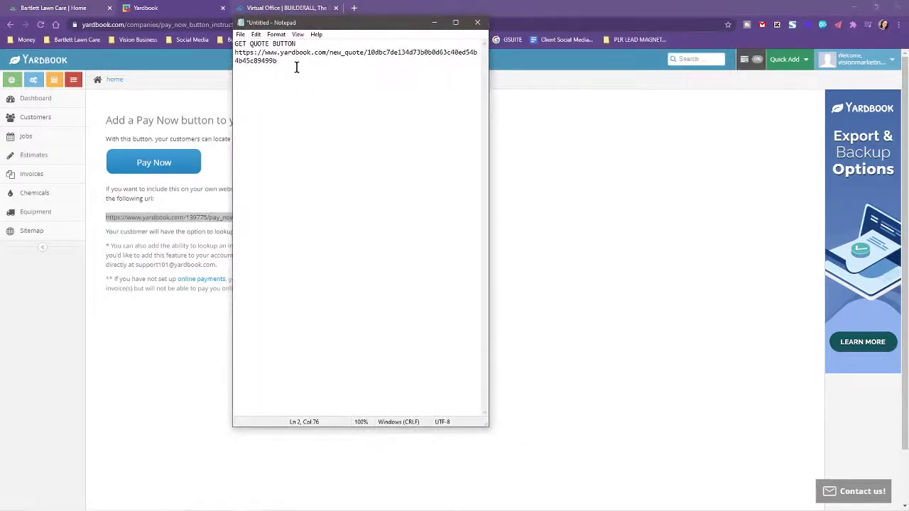
pyautogui.press('Return')
pyautogui.press('Return')
pyautogui.write('Pay Now B')
pyautogui.hotkey('ctrl', 'v')
pyautogui.click(434, 22)
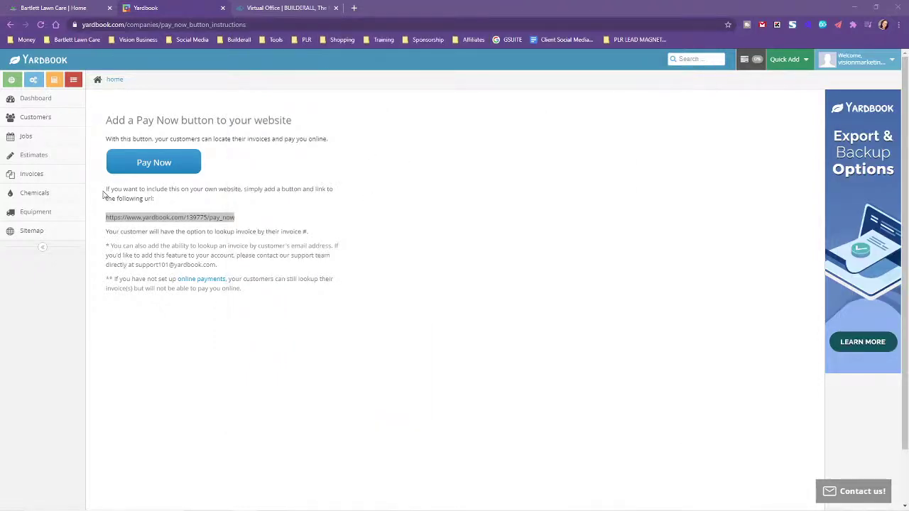
pyautogui.click(52, 8)
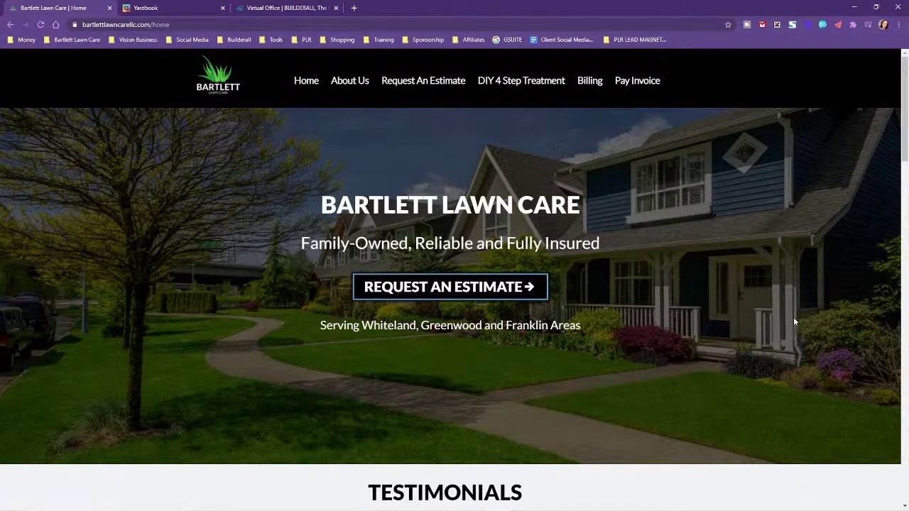
# Go to the Builderall Virtual Office and launch the Cheetah Website Builder
pyautogui.scroll(-6, 793, 321)
pyautogui.scroll(6, 791, 316)
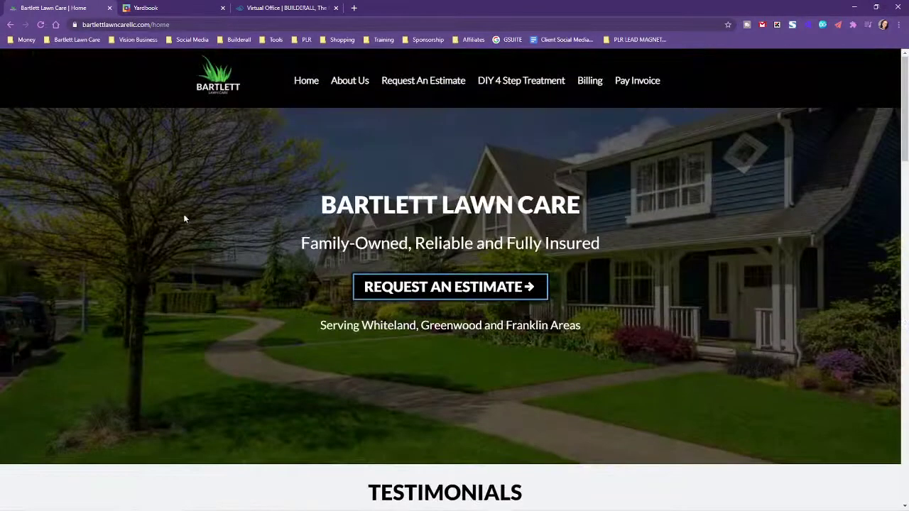
pyautogui.click(150, 5)
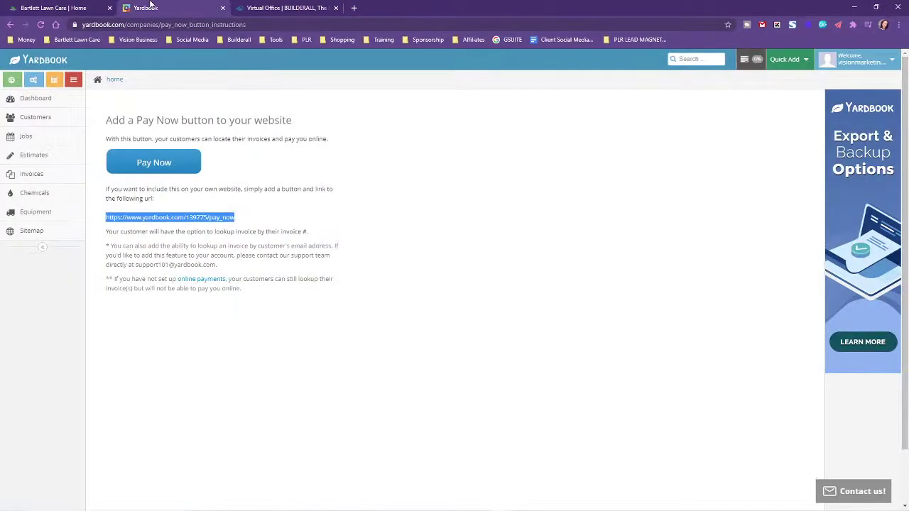
pyautogui.click(279, 6)
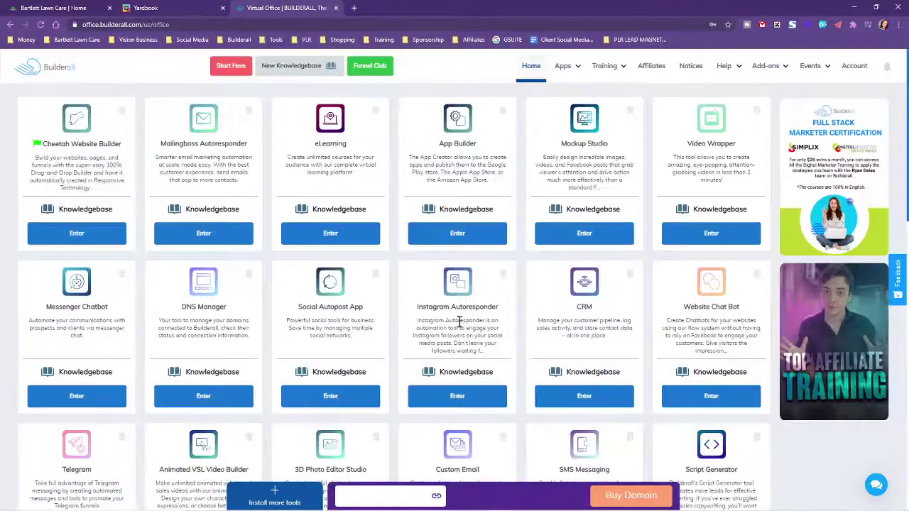
pyautogui.click(57, 229)
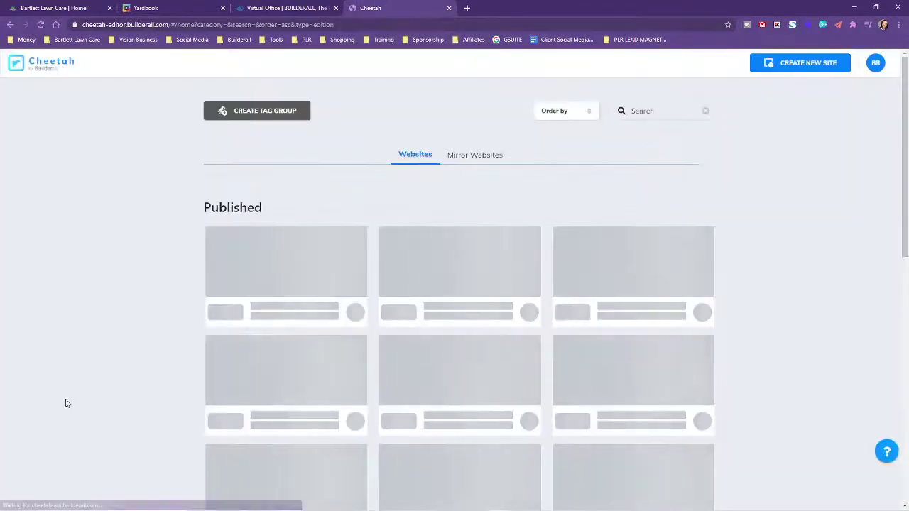
# Start a new site with professional templates, filtered to Site Express templates
pyautogui.click(815, 64)
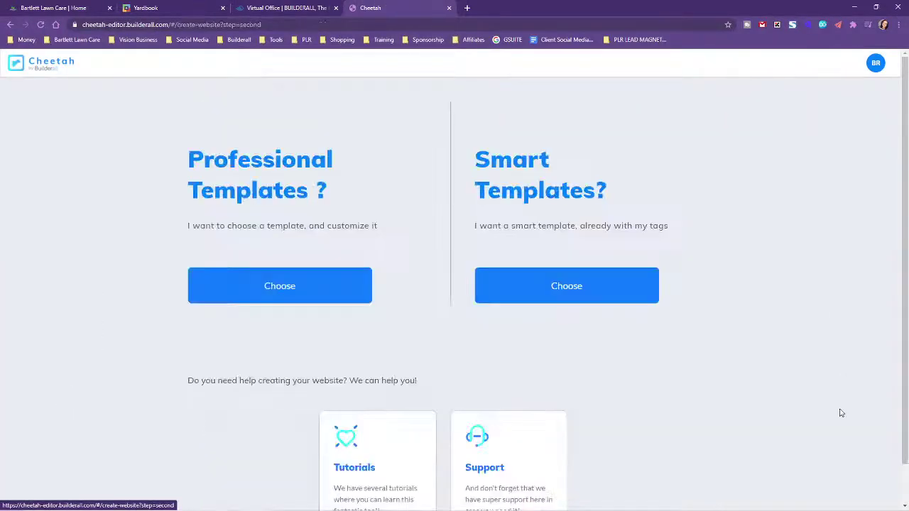
pyautogui.click(274, 294)
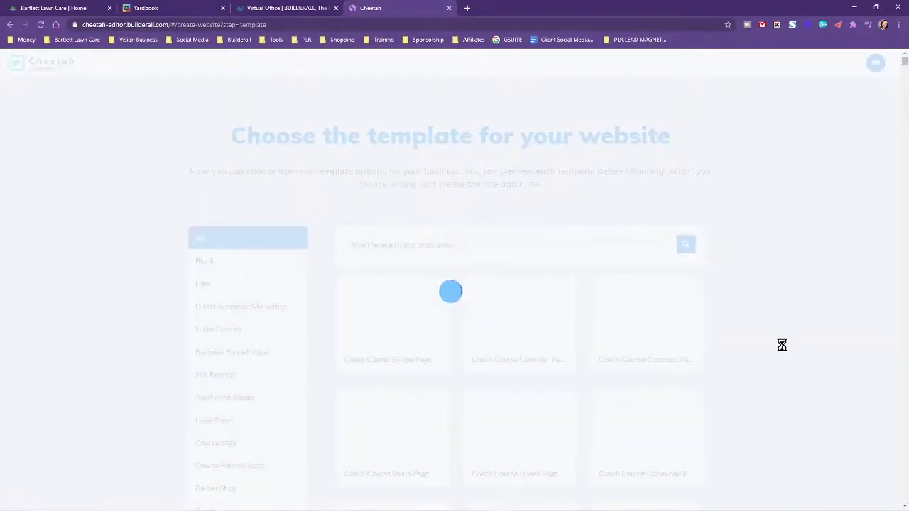
pyautogui.scroll(-4, 778, 348)
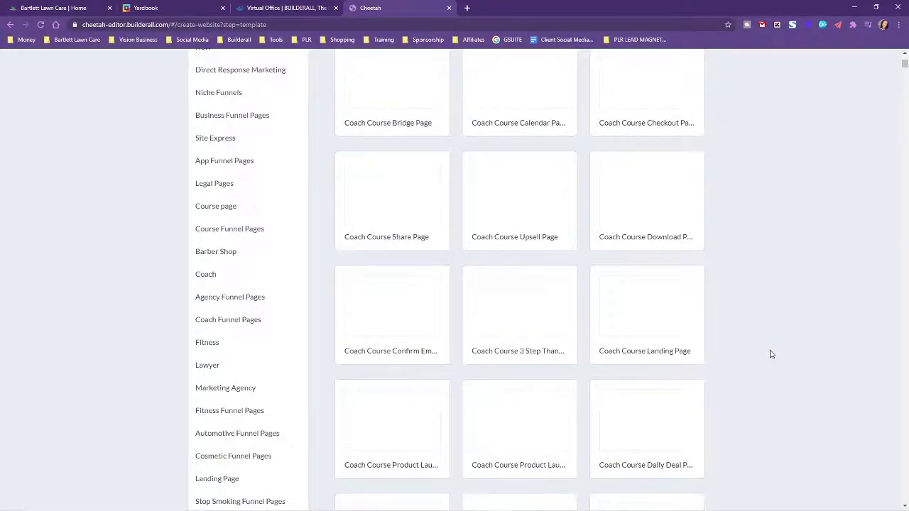
pyautogui.scroll(-3, 772, 353)
pyautogui.scroll(-1, 770, 354)
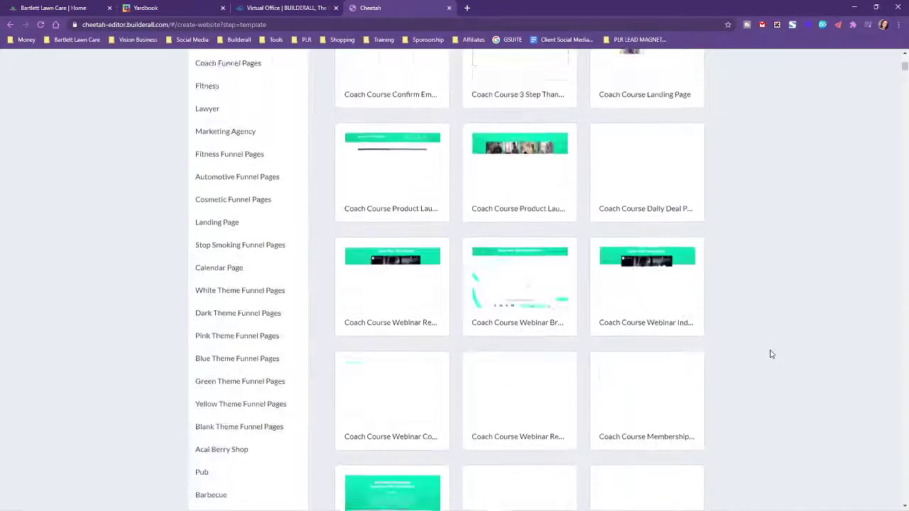
pyautogui.scroll(3, 765, 353)
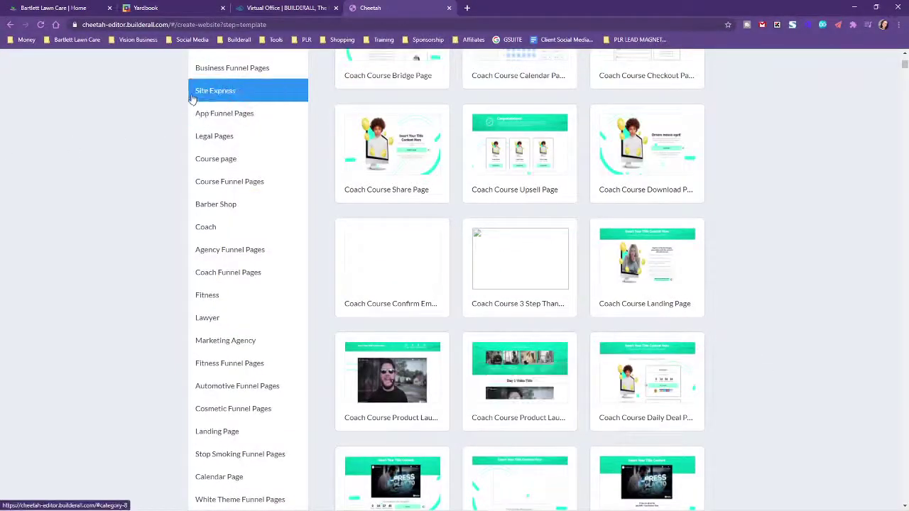
pyautogui.click(212, 90)
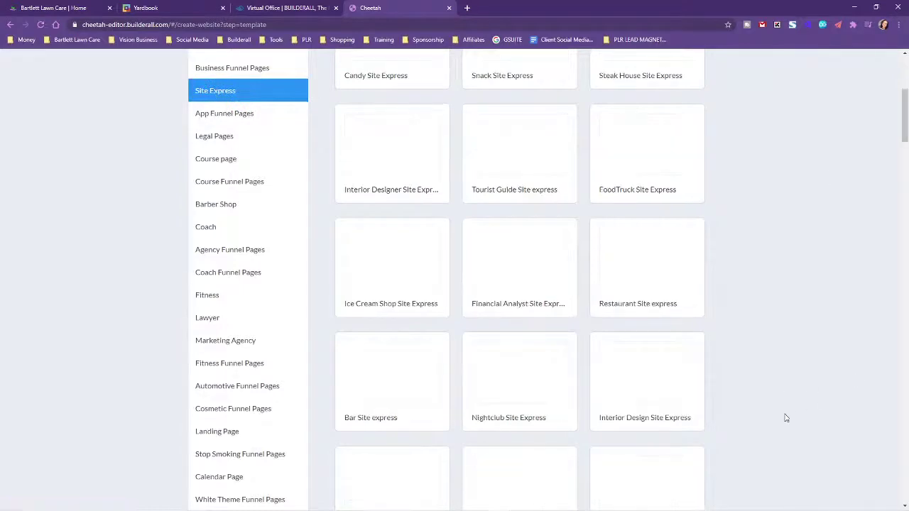
# Choose the Gardening template and confirm building the site from it
pyautogui.scroll(-8, 776, 418)
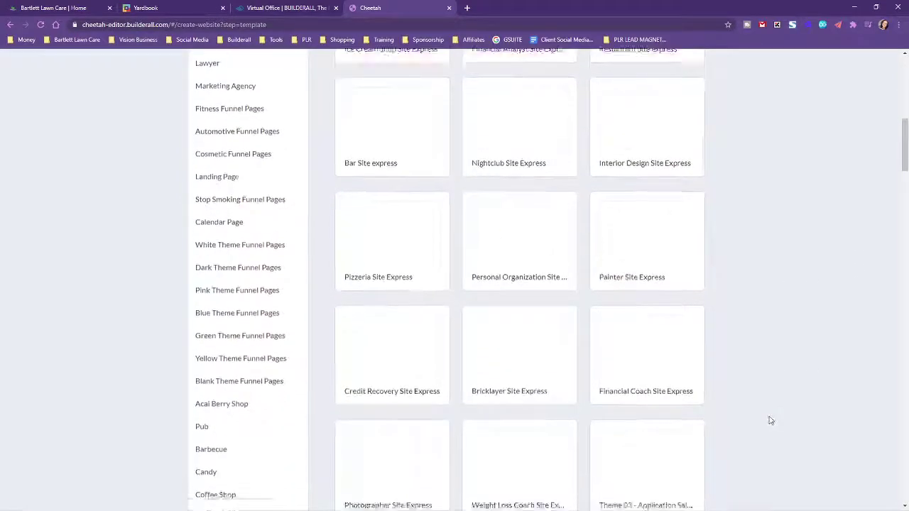
pyautogui.scroll(-10, 761, 421)
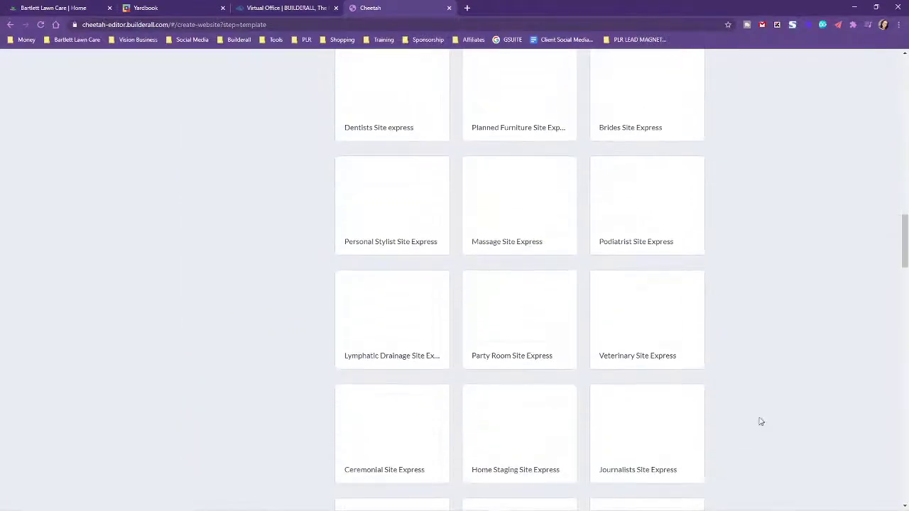
pyautogui.scroll(-13, 765, 419)
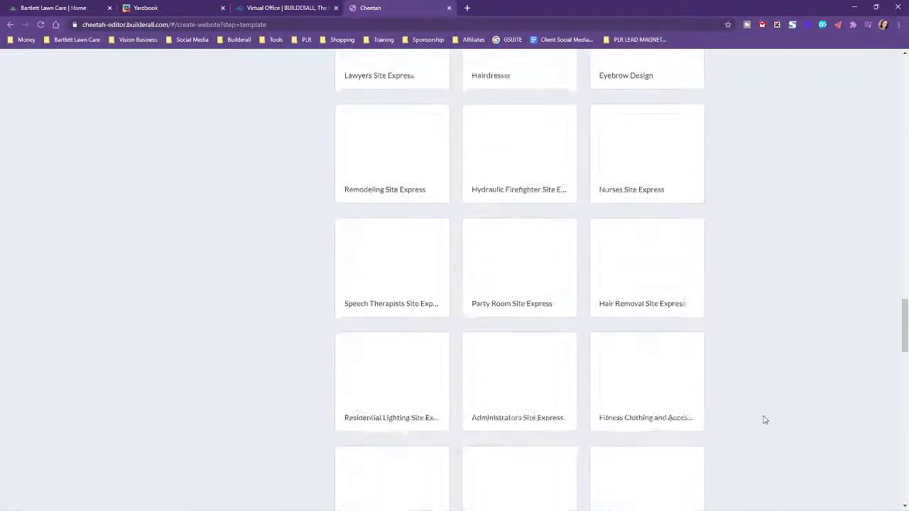
pyautogui.scroll(1, 765, 419)
pyautogui.scroll(-9, 765, 420)
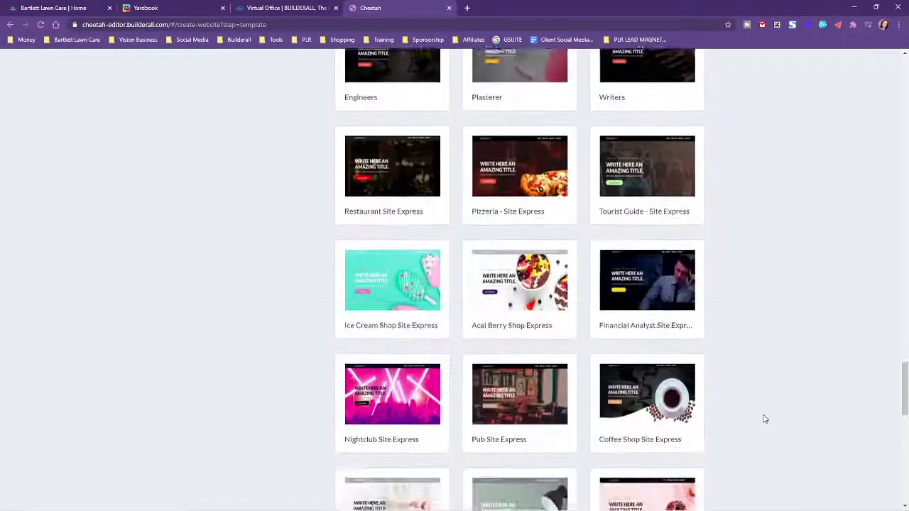
pyautogui.scroll(-5, 764, 419)
pyautogui.scroll(7, 764, 418)
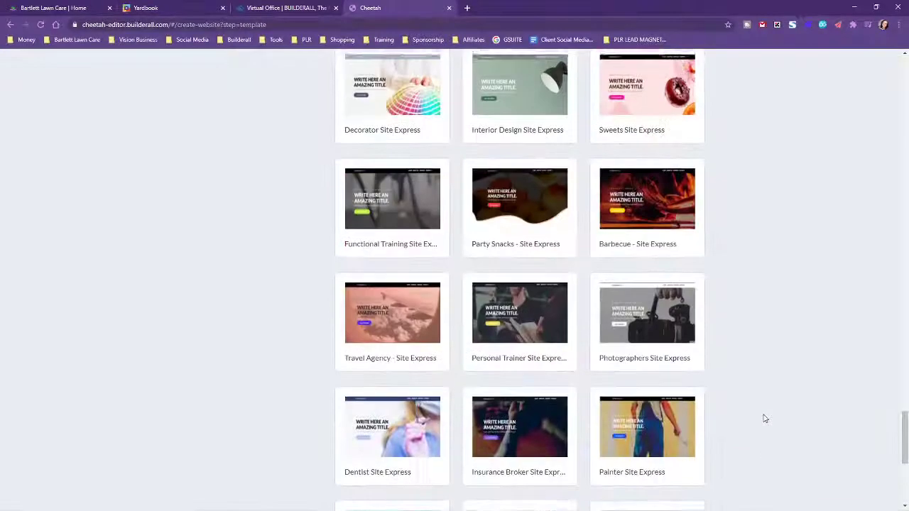
pyautogui.scroll(8, 763, 416)
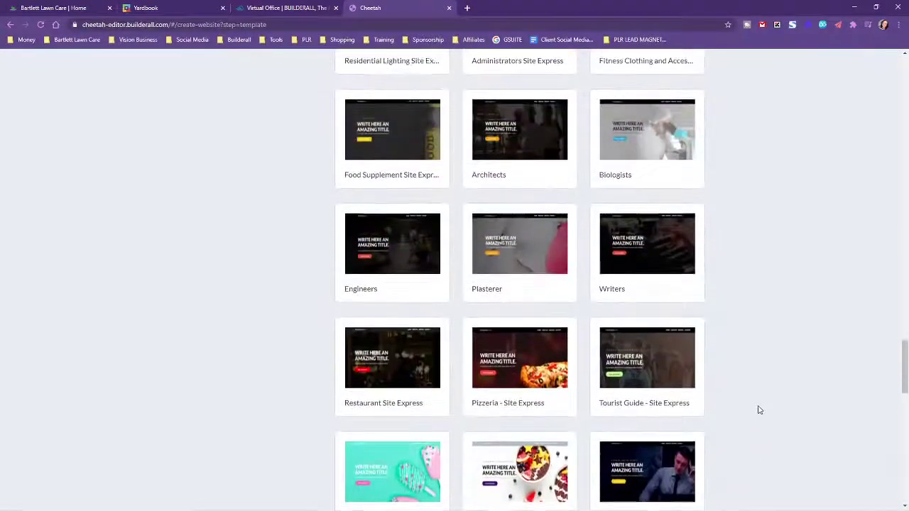
pyautogui.scroll(7, 763, 409)
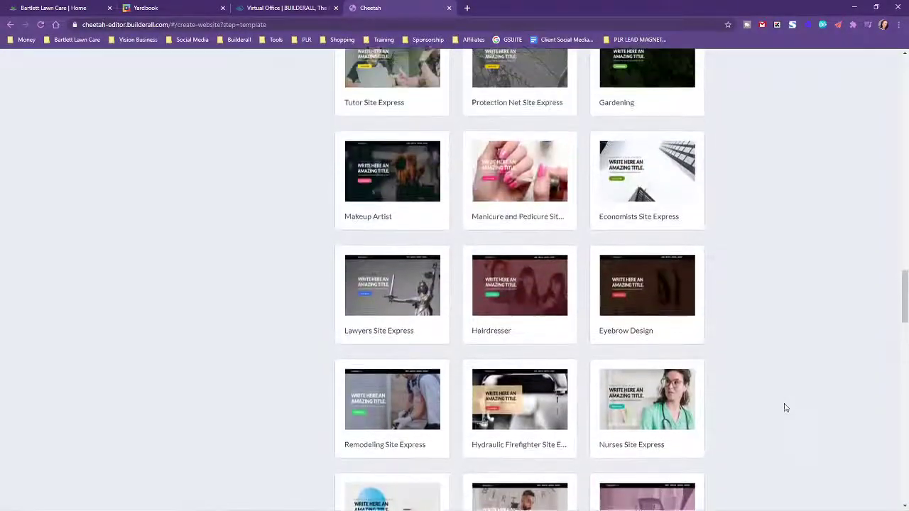
pyautogui.scroll(5, 777, 411)
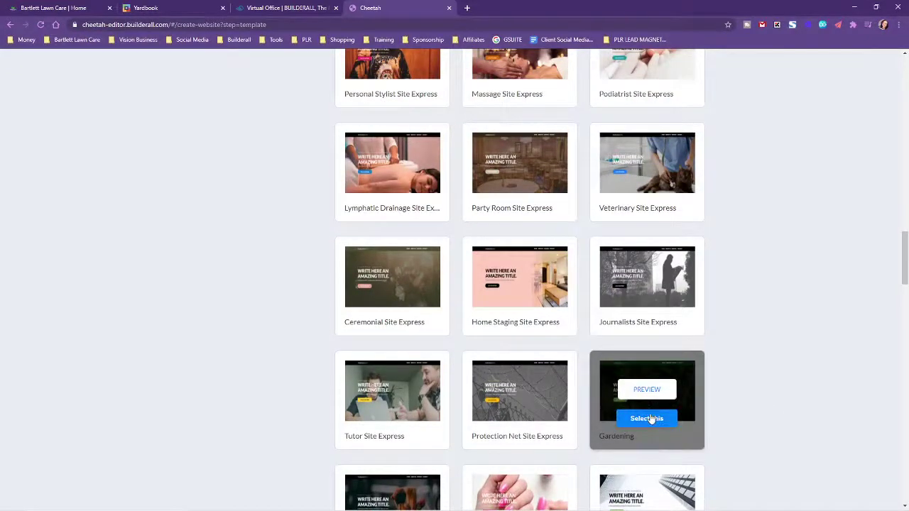
pyautogui.click(645, 418)
pyautogui.click(534, 315)
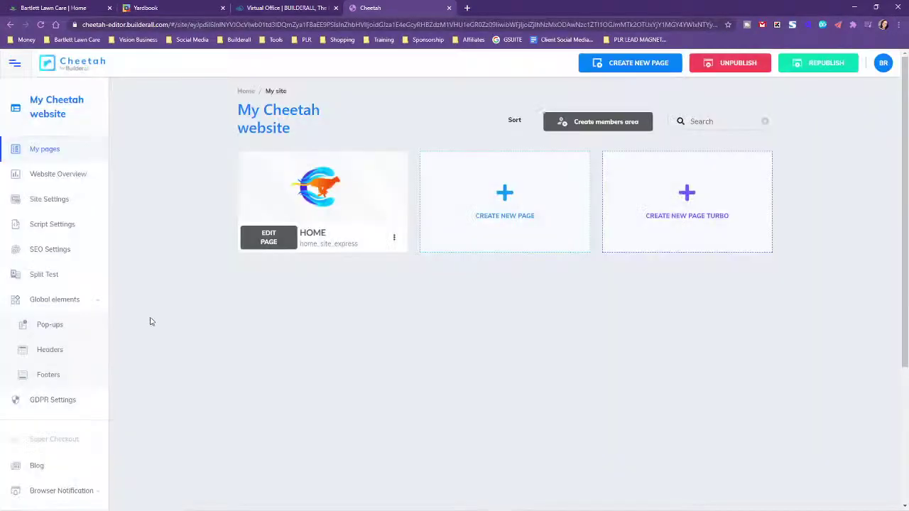
# Open the HOME page in the Cheetah editor, then go back to Yardbook's company Settings
pyautogui.click(268, 238)
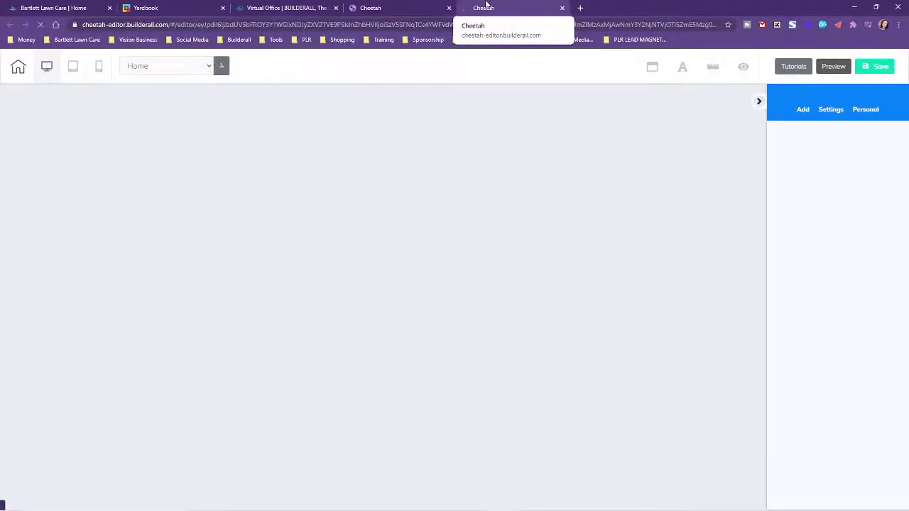
pyautogui.click(170, 6)
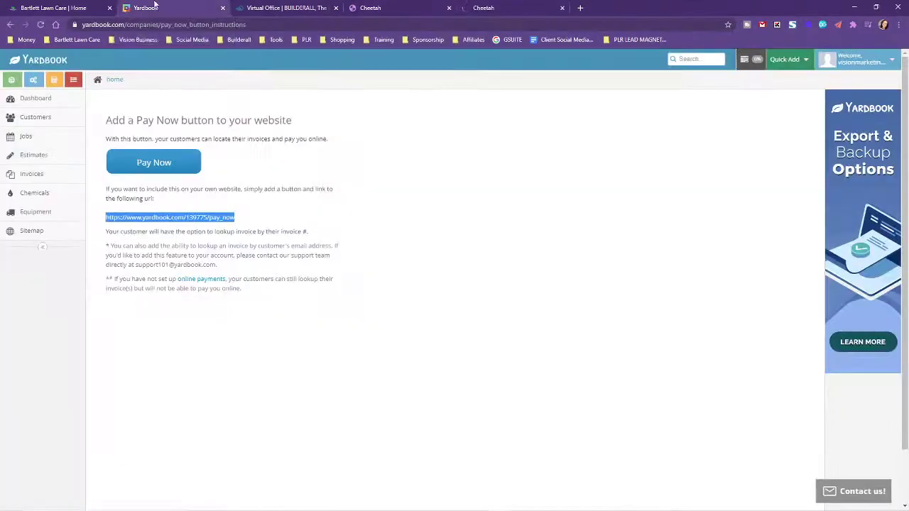
pyautogui.click(10, 25)
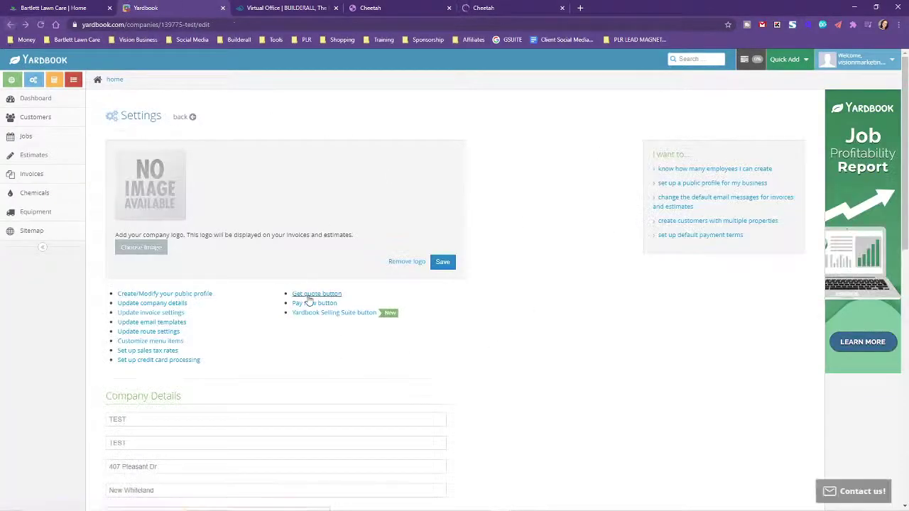
# Preview Yardbook's public Request an Estimate page from the Get quote button, then reopen company Settings
pyautogui.click(307, 295)
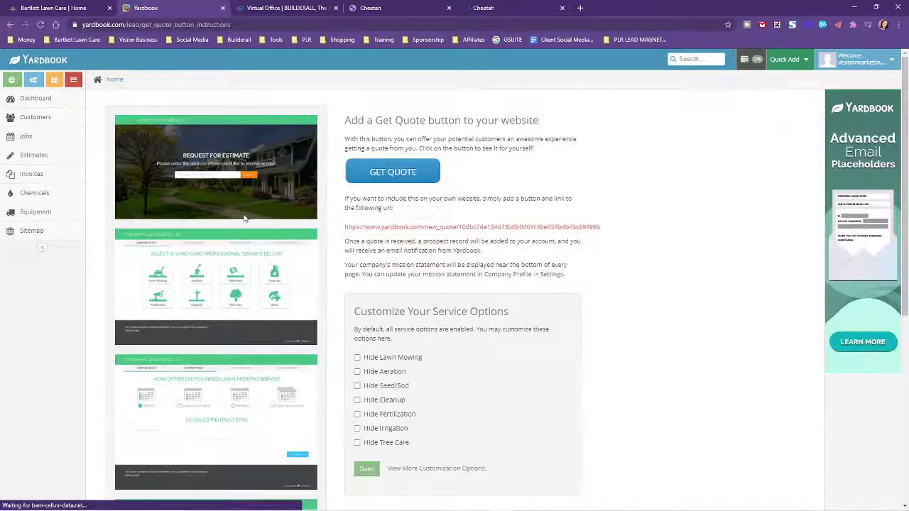
pyautogui.click(392, 173)
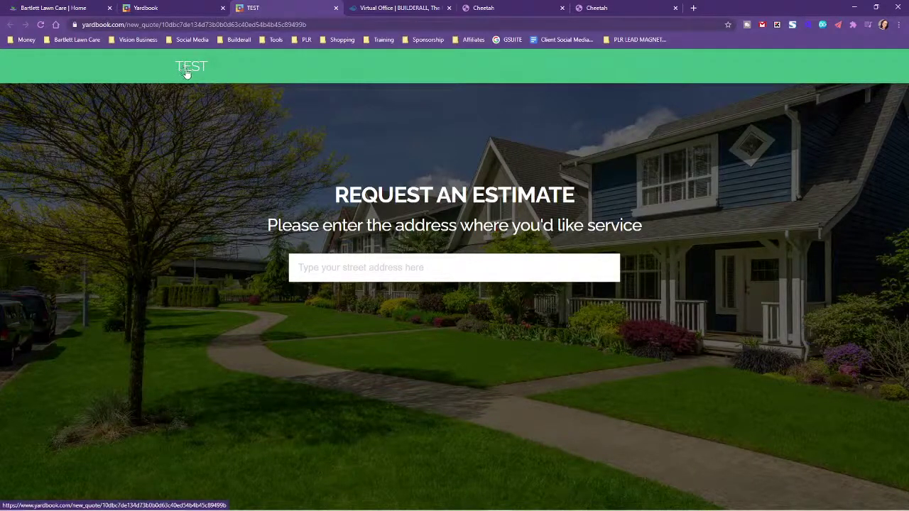
pyautogui.click(166, 6)
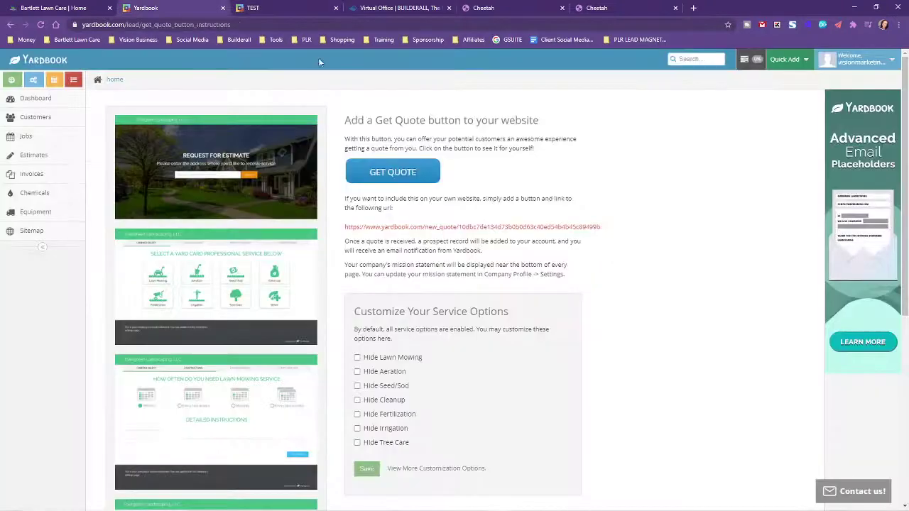
pyautogui.click(866, 61)
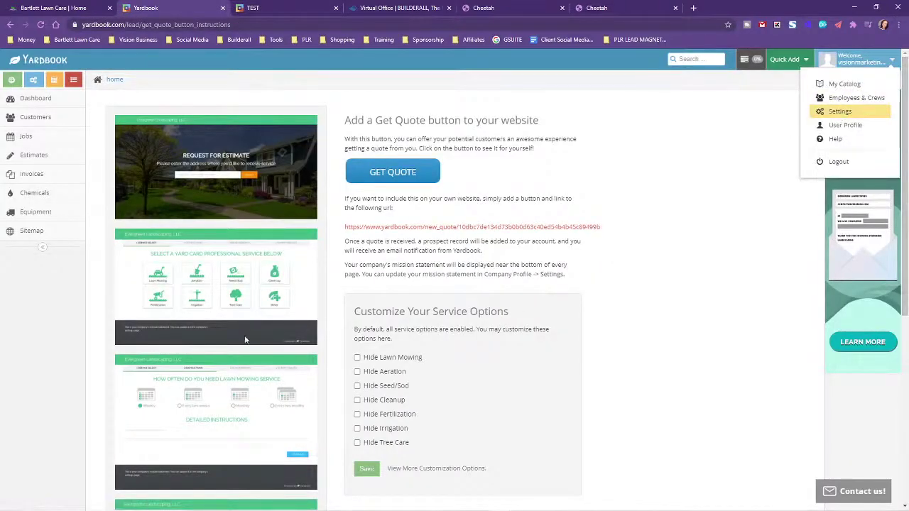
pyautogui.click(839, 111)
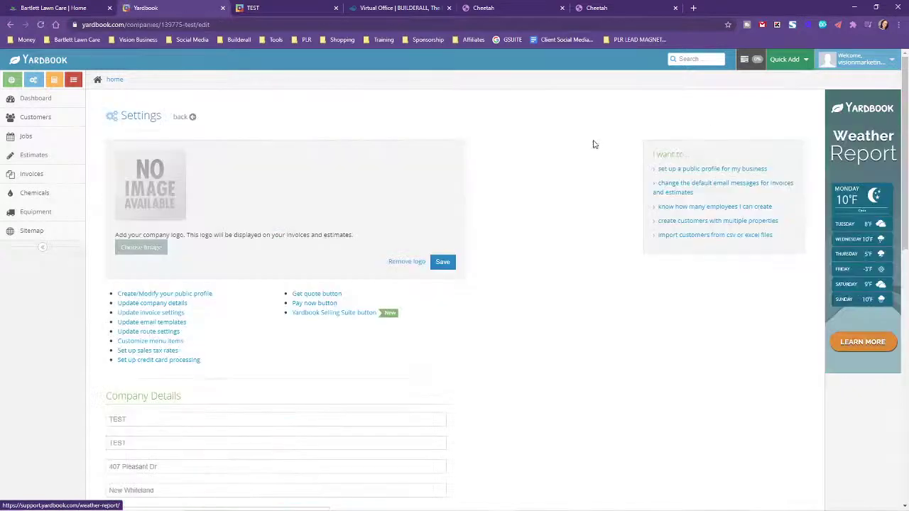
# Replace TEST with YOUR LAWN CARE BUSINESS NAME in both company name fields and save
pyautogui.scroll(-2, 132, 300)
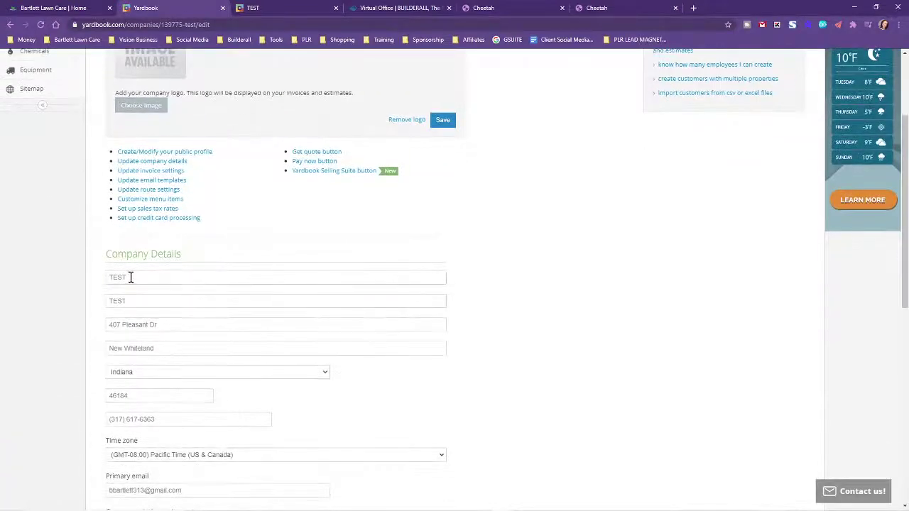
pyautogui.moveTo(131, 277); pyautogui.dragTo(97, 279)
pyautogui.write('YOUR')
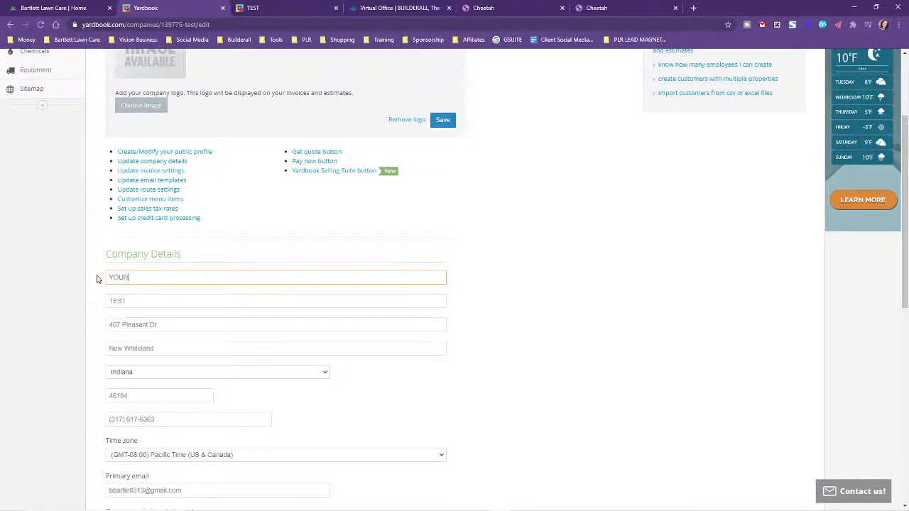
pyautogui.write(' LAWN CARE BUSINESS NAME')
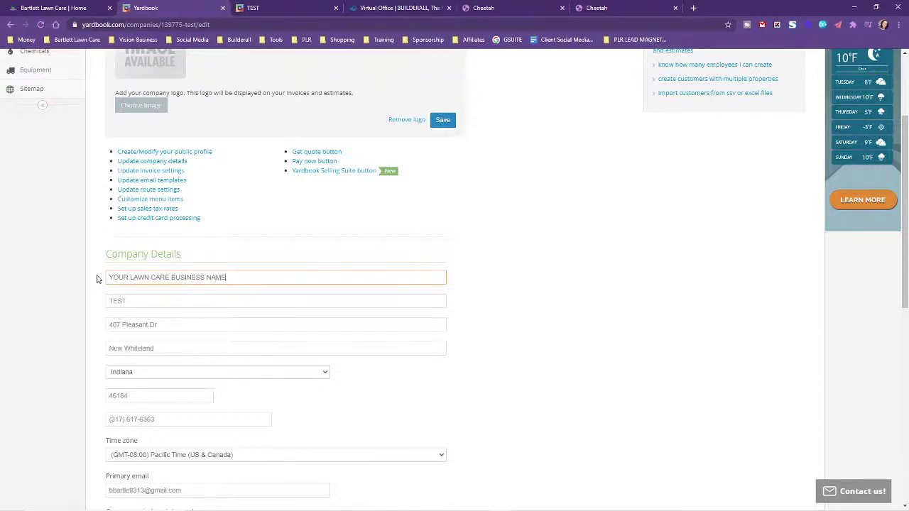
pyautogui.moveTo(256, 274); pyautogui.dragTo(69, 284)
pyautogui.hotkey('ctrl', 'c')
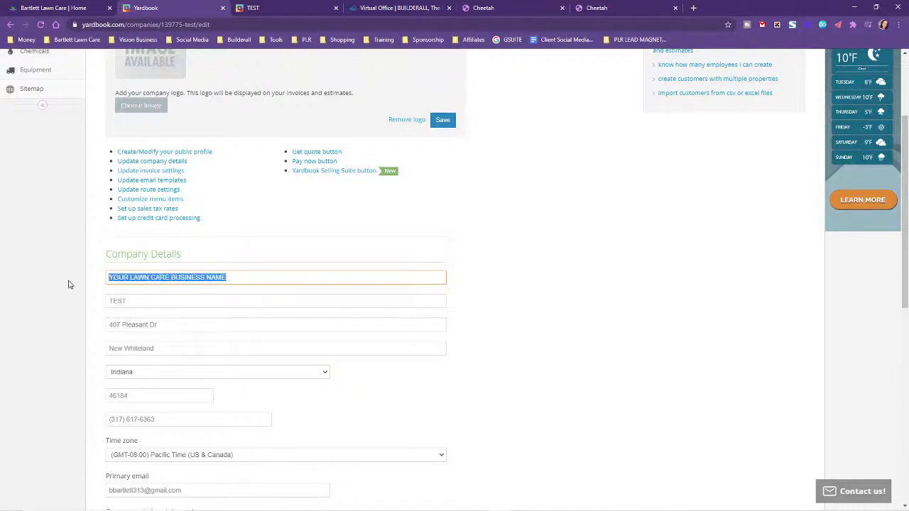
pyautogui.moveTo(162, 306); pyautogui.dragTo(89, 305)
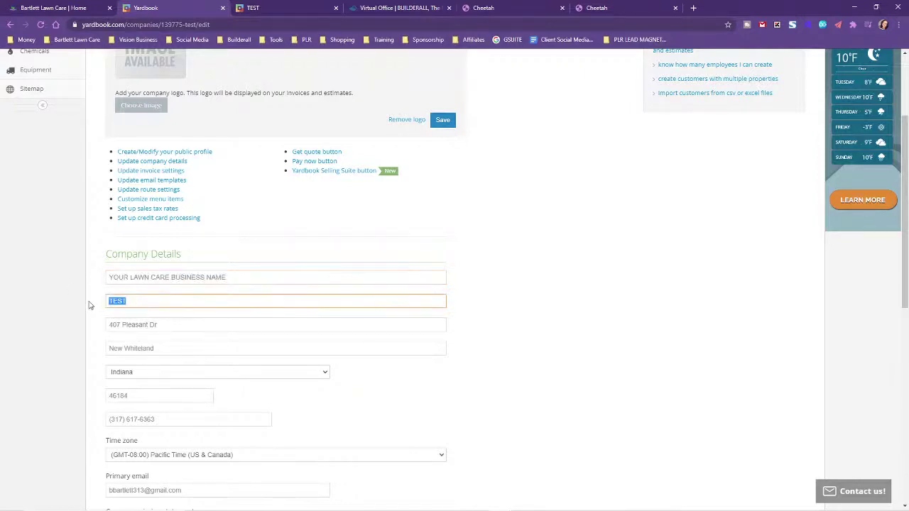
pyautogui.hotkey('ctrl', 'v')
pyautogui.scroll(-10, 706, 371)
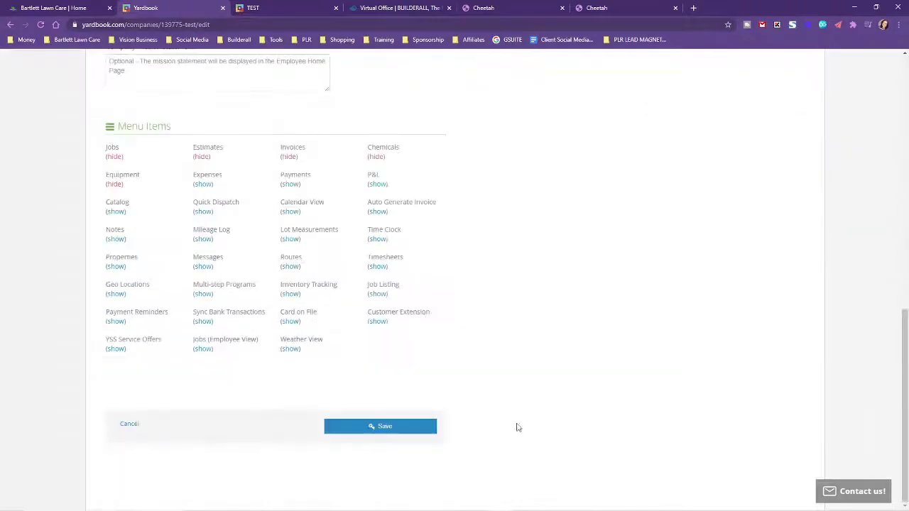
pyautogui.click(400, 426)
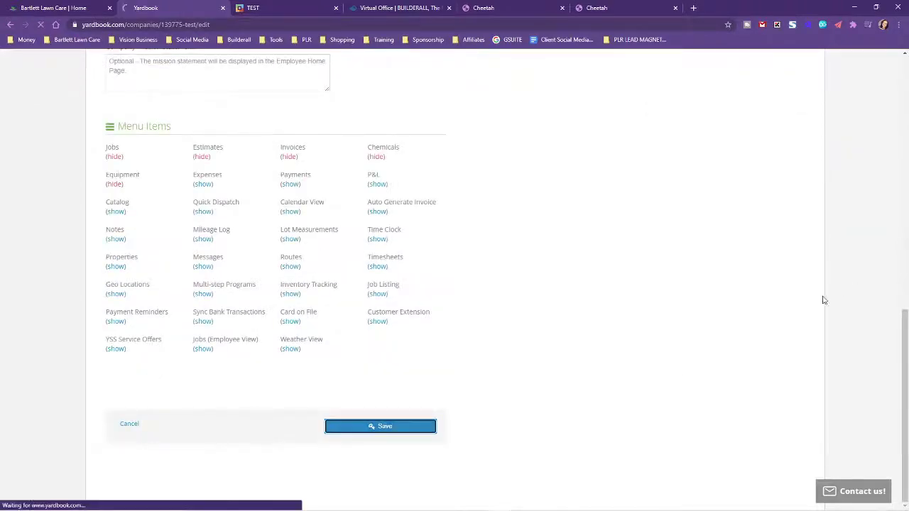
pyautogui.click(298, 6)
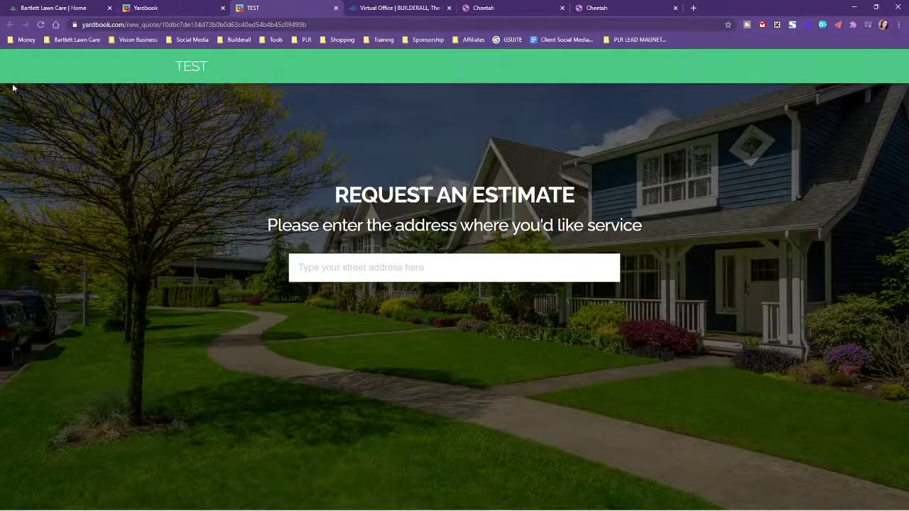
# Reload the estimate page to show the new business name and copy its web address
pyautogui.click(40, 24)
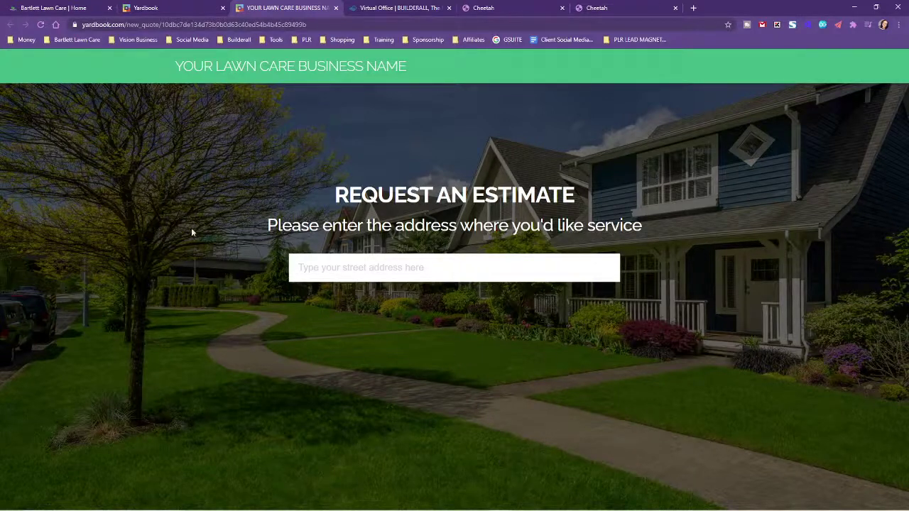
pyautogui.click(426, 25)
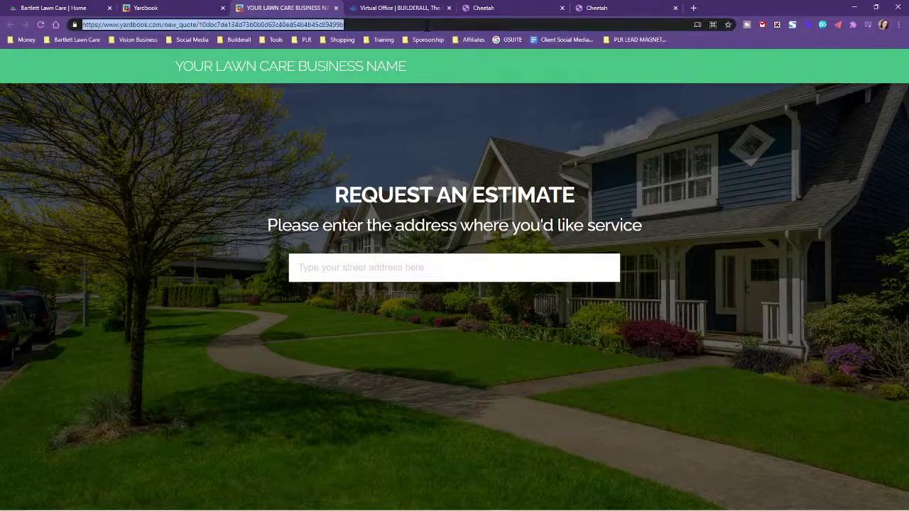
pyautogui.rightClick(242, 27)
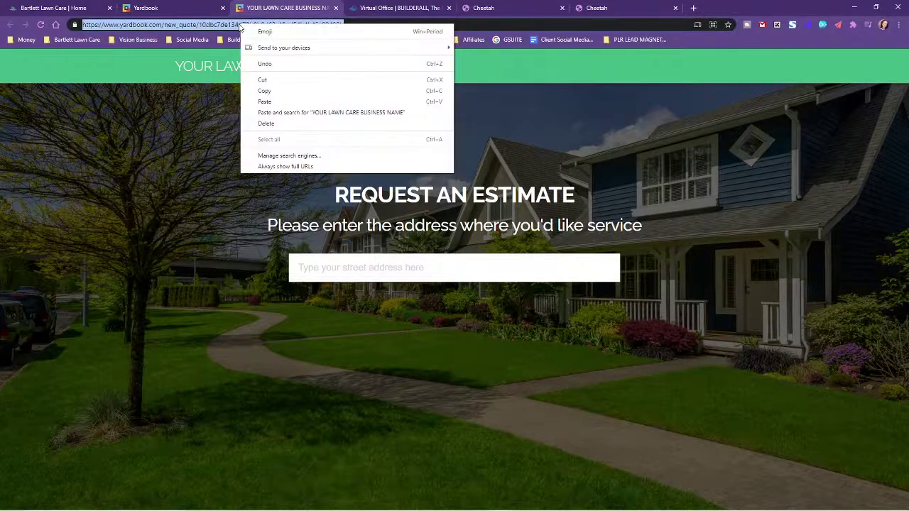
pyautogui.click(264, 94)
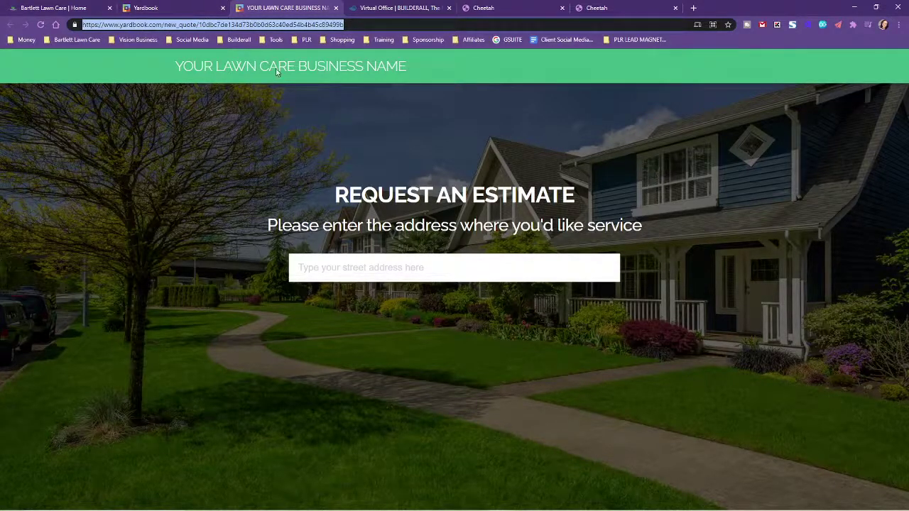
# On the My Cheetah website dashboard, dismiss the tour and start a new page named GET
pyautogui.click(170, 6)
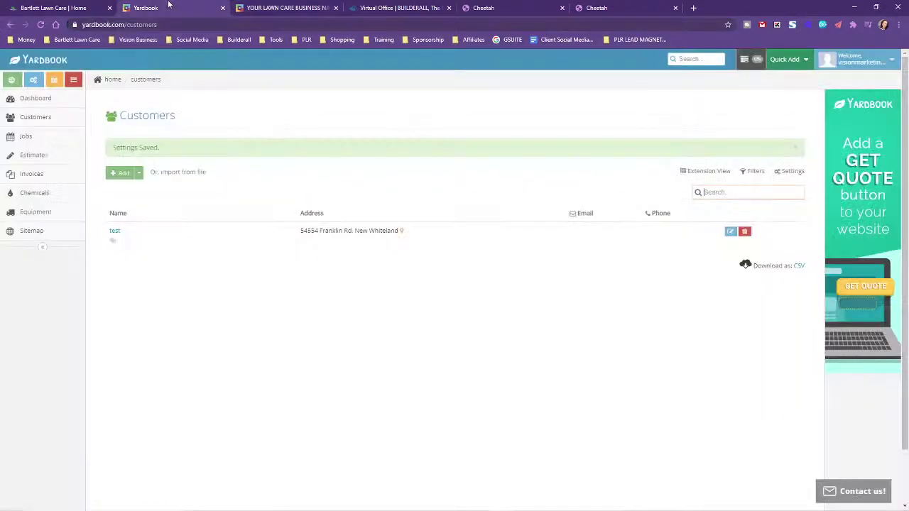
pyautogui.click(399, 7)
pyautogui.click(490, 7)
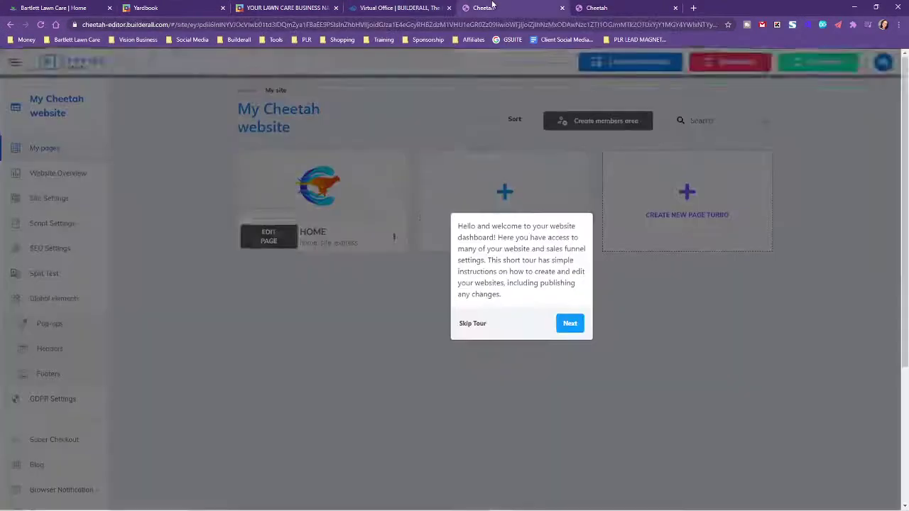
pyautogui.click(472, 296)
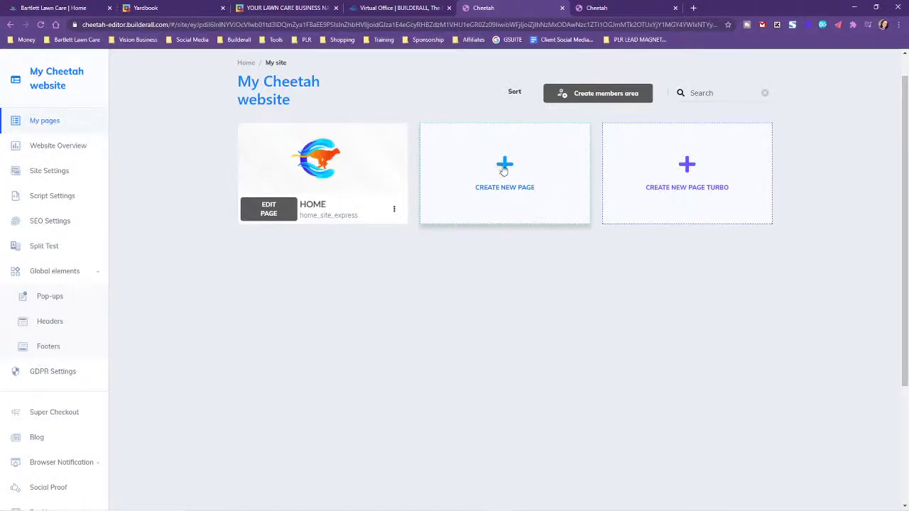
pyautogui.click(503, 170)
pyautogui.click(282, 204)
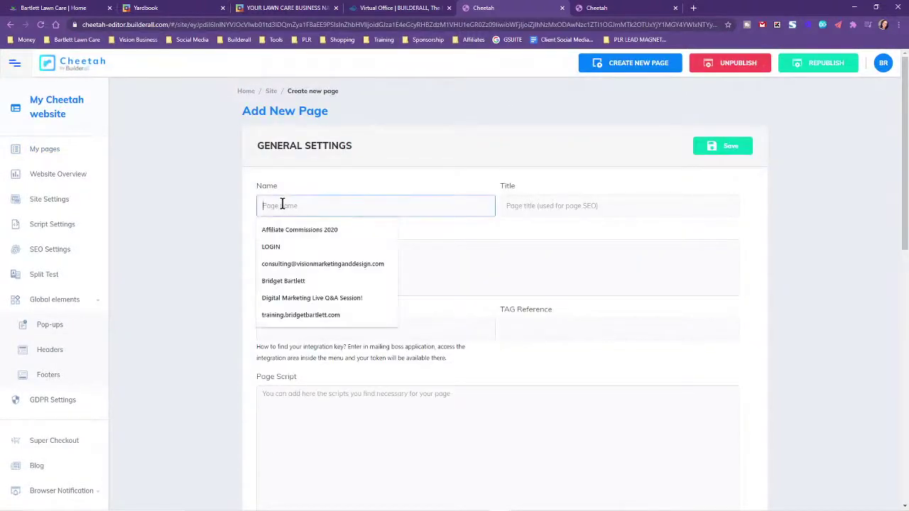
pyautogui.write('GET ESTIMATE')
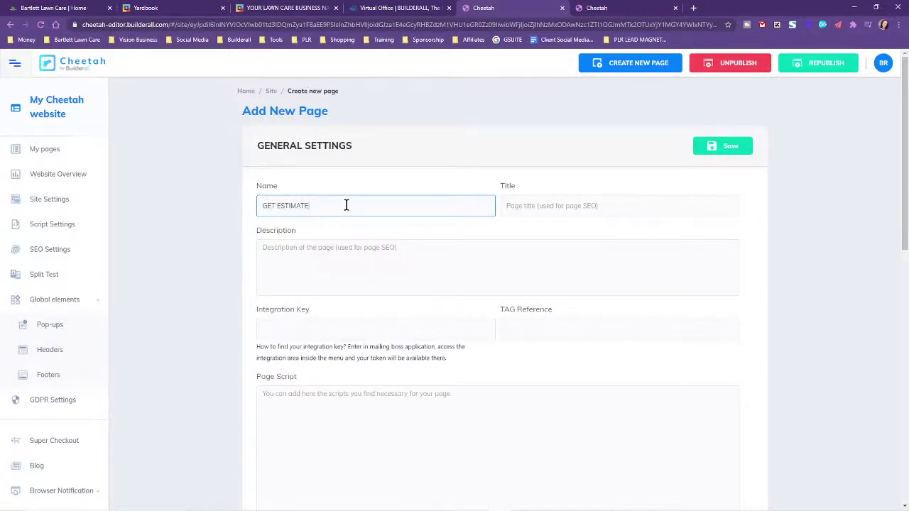
pyautogui.click(551, 206)
pyautogui.write('GET ESTIMATE')
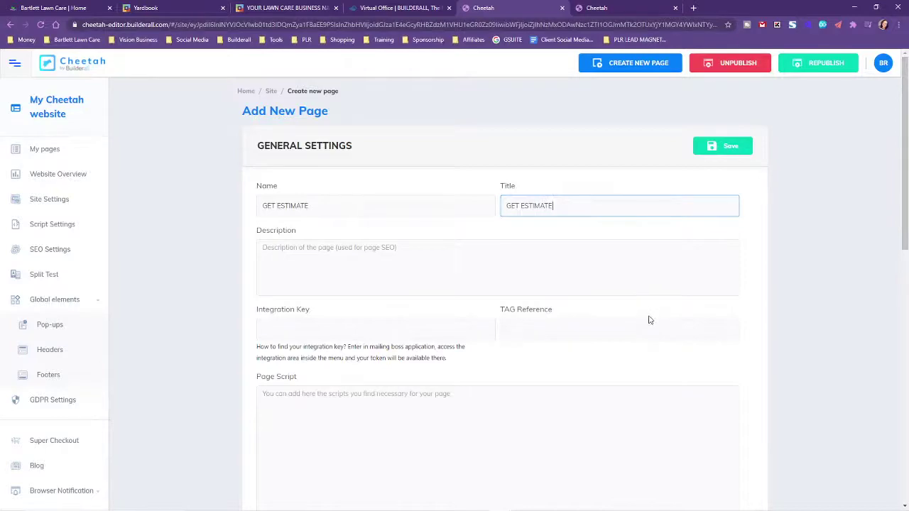
# Check the Yardbook Request an Estimate page, then return to the new page form
pyautogui.click(477, 7)
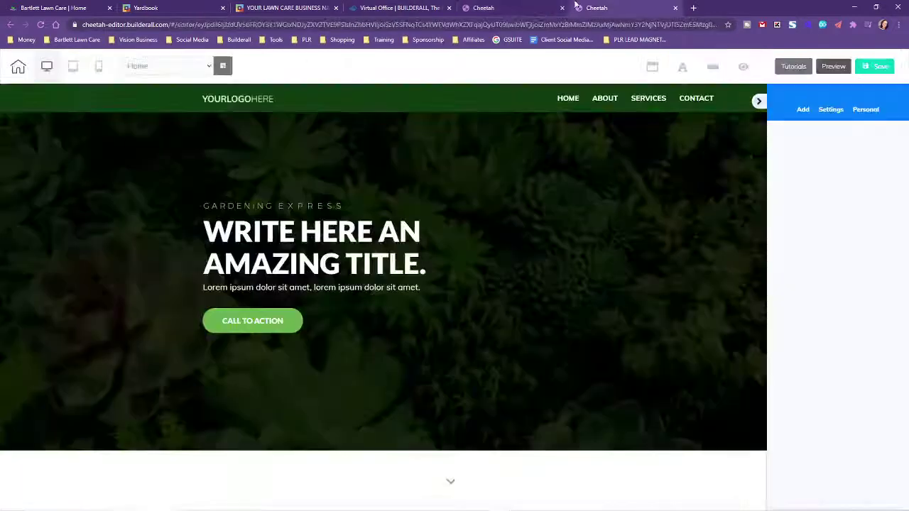
pyautogui.click(188, 7)
pyautogui.click(280, 7)
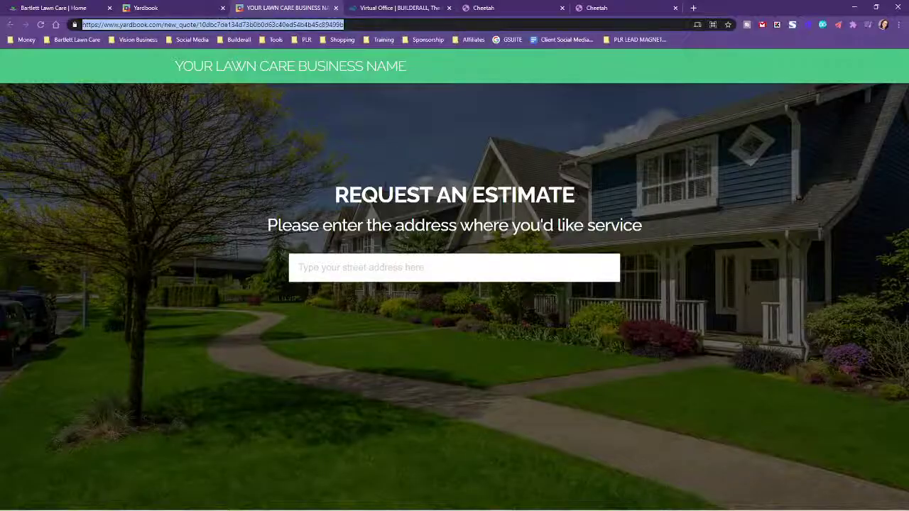
pyautogui.click(600, 8)
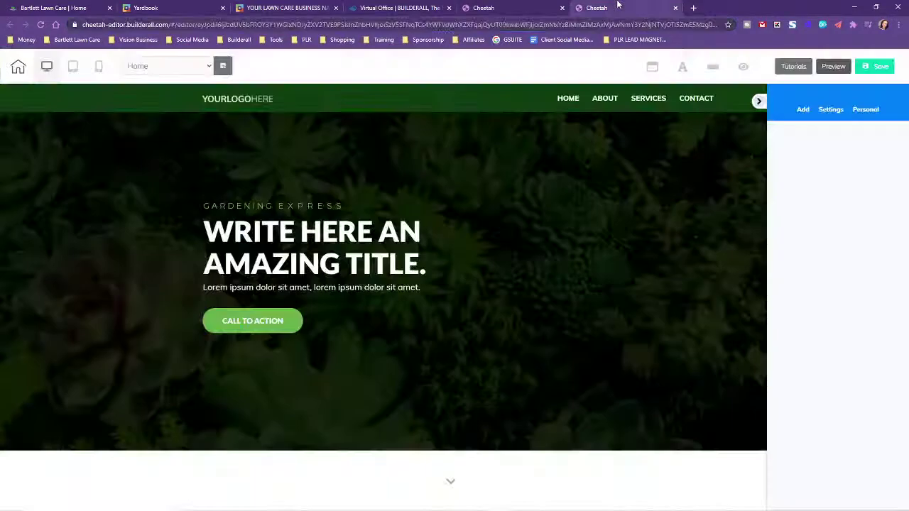
pyautogui.click(409, 5)
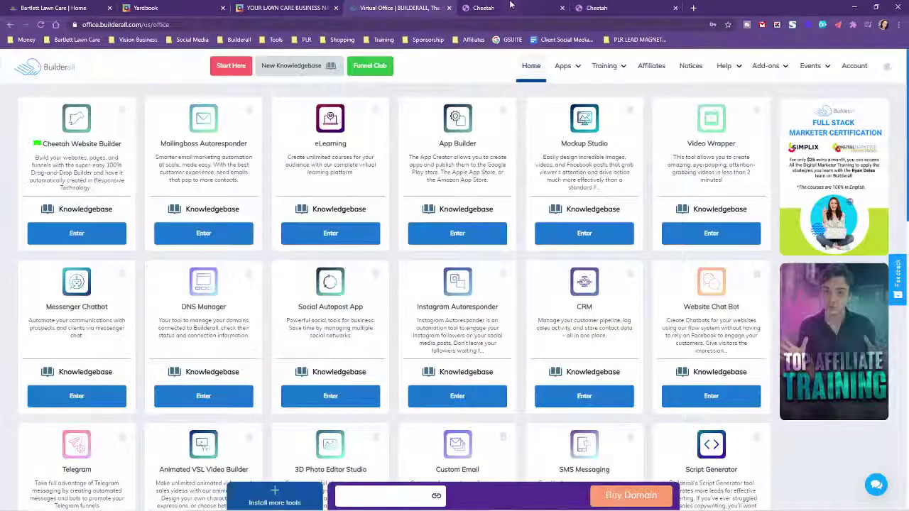
pyautogui.click(509, 6)
pyautogui.click(291, 6)
pyautogui.click(362, 5)
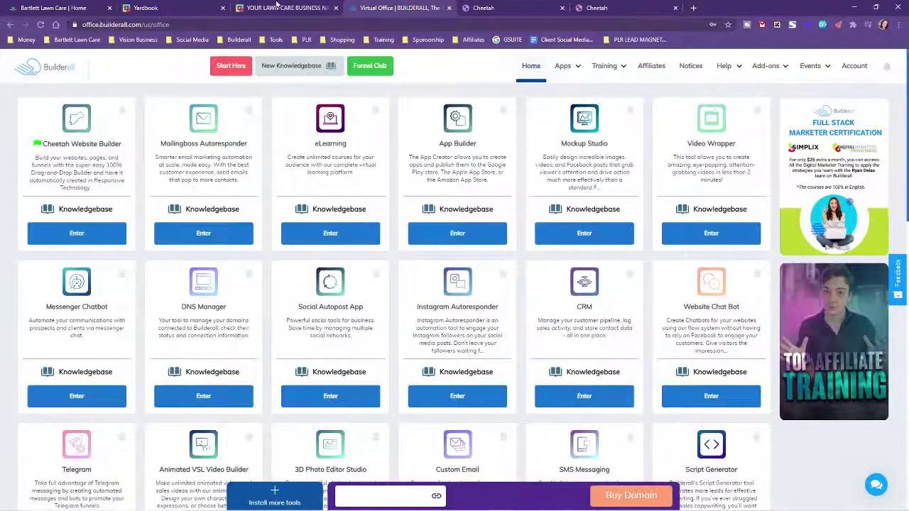
pyautogui.click(497, 7)
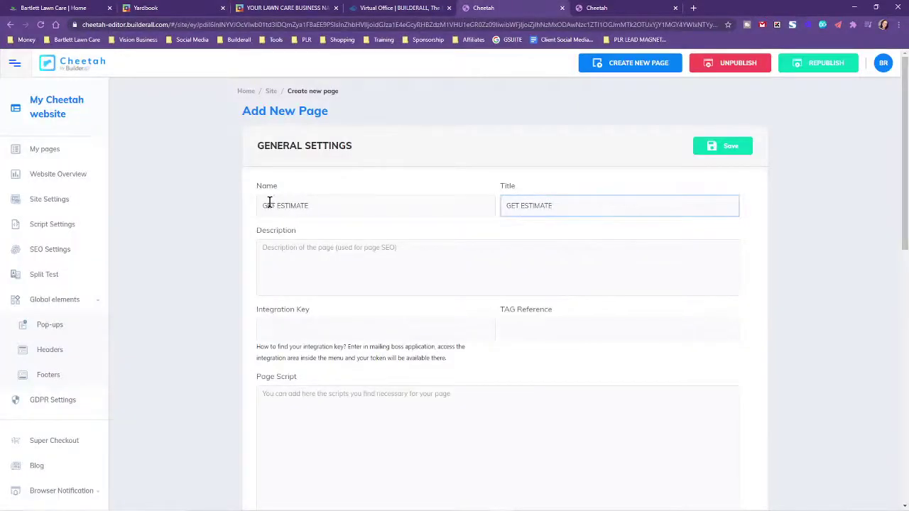
# Set the new page's name and title to REQUEST AN ESTIMATE, fixing the typo, and save
pyautogui.click(273, 207)
pyautogui.press('BackSpace')
pyautogui.press('BackSpace')
pyautogui.press('BackSpace')
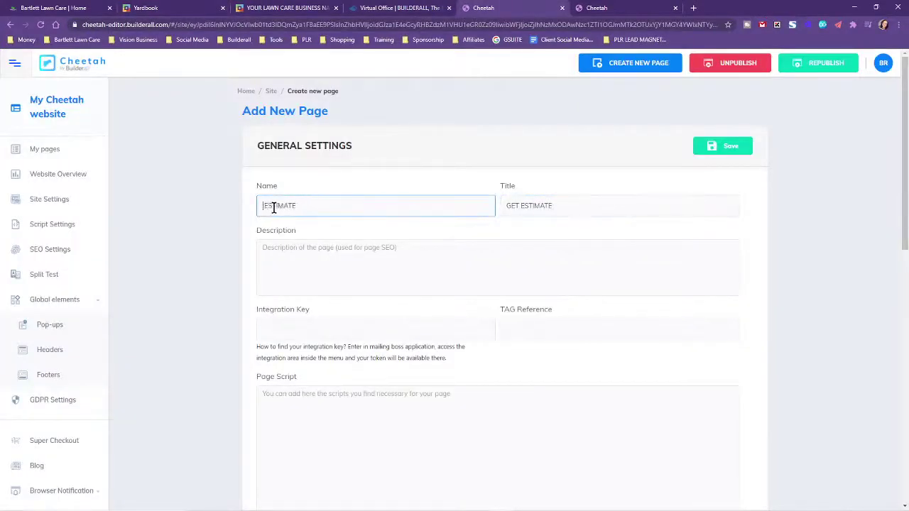
pyautogui.write('REQUEST AN')
pyautogui.doubleClick(517, 205)
pyautogui.write('REQYU')
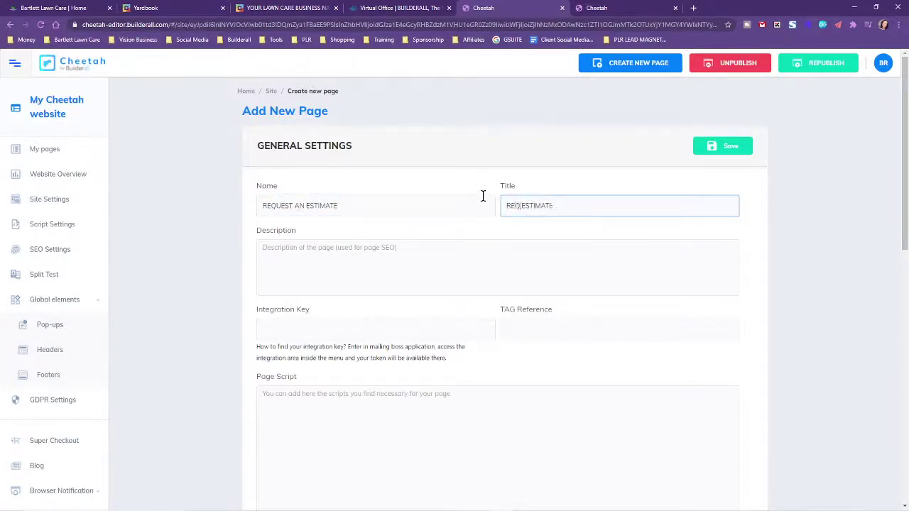
pyautogui.press('BackSpace')
pyautogui.press('BackSpace')
pyautogui.write('UEST AN')
pyautogui.click(720, 146)
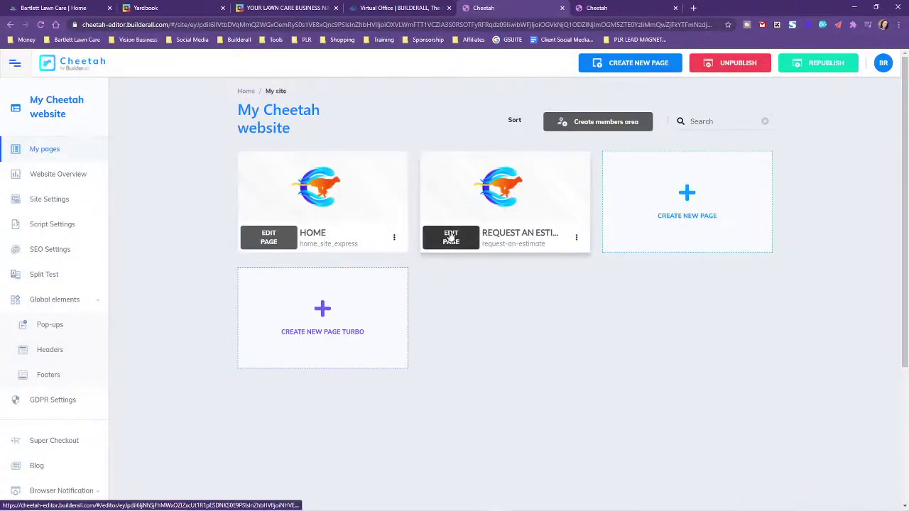
# Open REQUEST AN ESTIMATE in the editor, add a Blank Panel, and drag it much taller
pyautogui.click(453, 239)
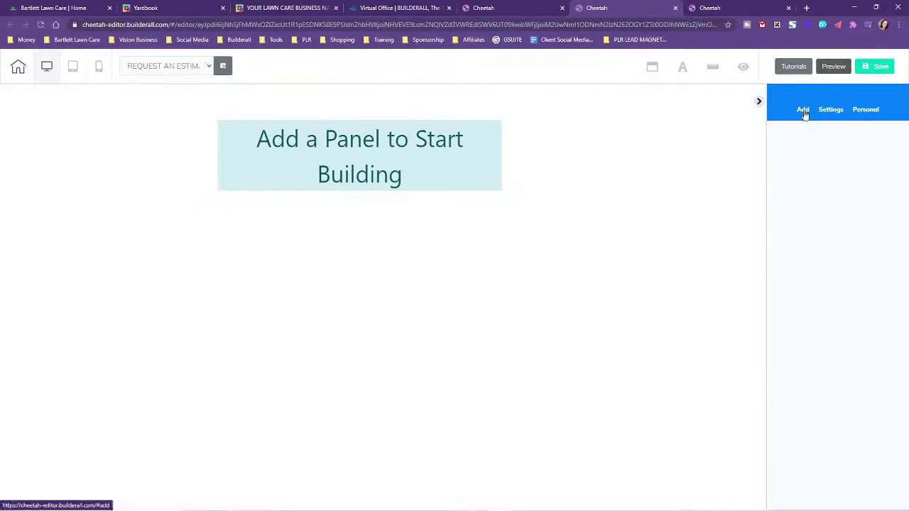
pyautogui.click(803, 112)
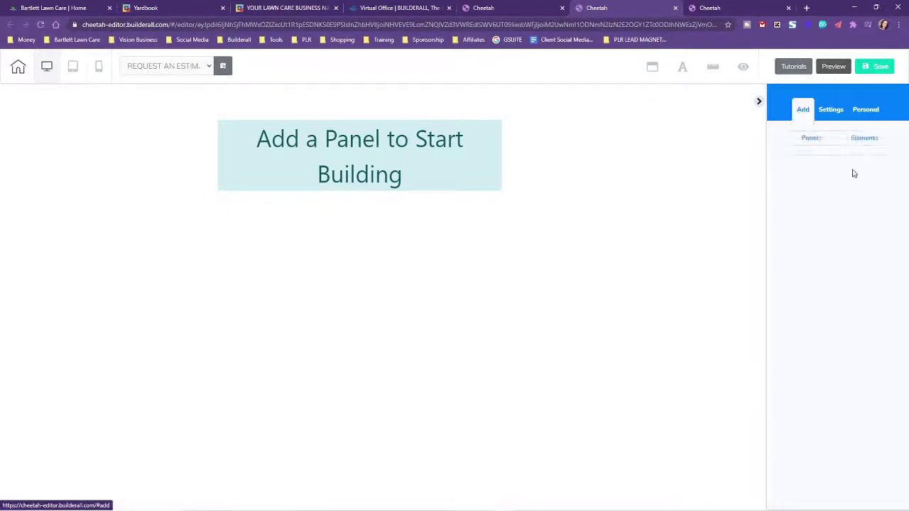
pyautogui.click(809, 139)
pyautogui.click(808, 140)
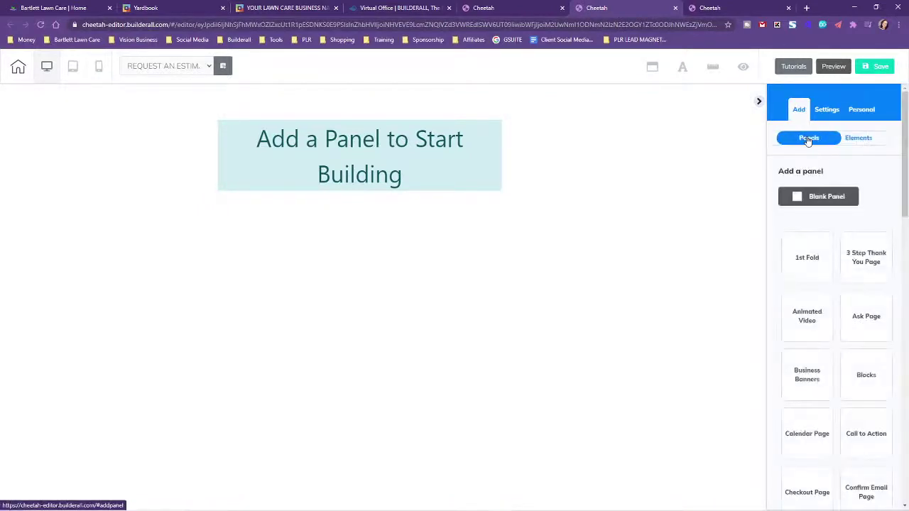
pyautogui.click(828, 198)
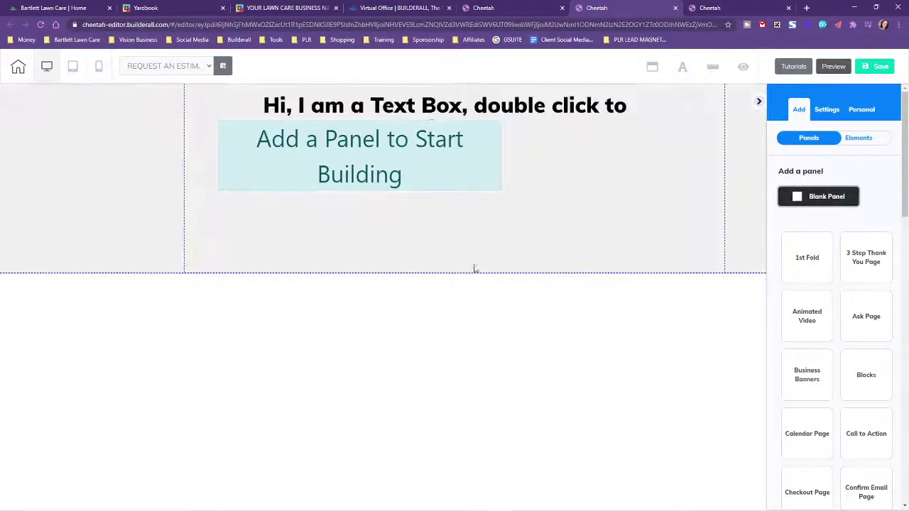
pyautogui.click(477, 267)
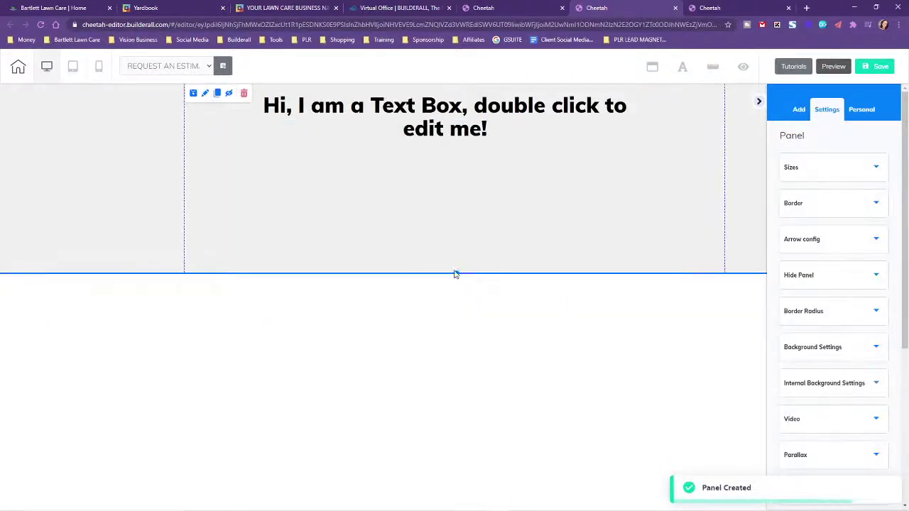
pyautogui.moveTo(456, 272); pyautogui.dragTo(474, 510)
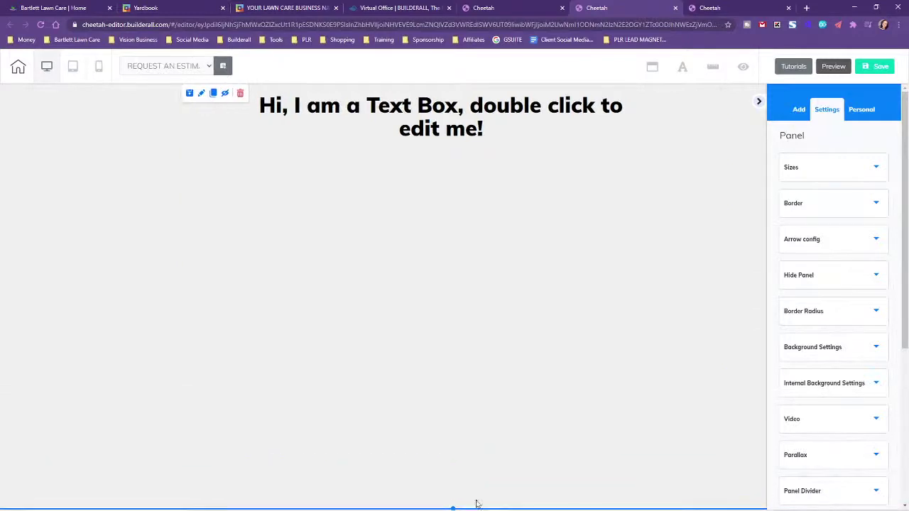
# Delete the panel's 'Hi, I am a Text Box' placeholder and browse the Add Elements list
pyautogui.click(487, 120)
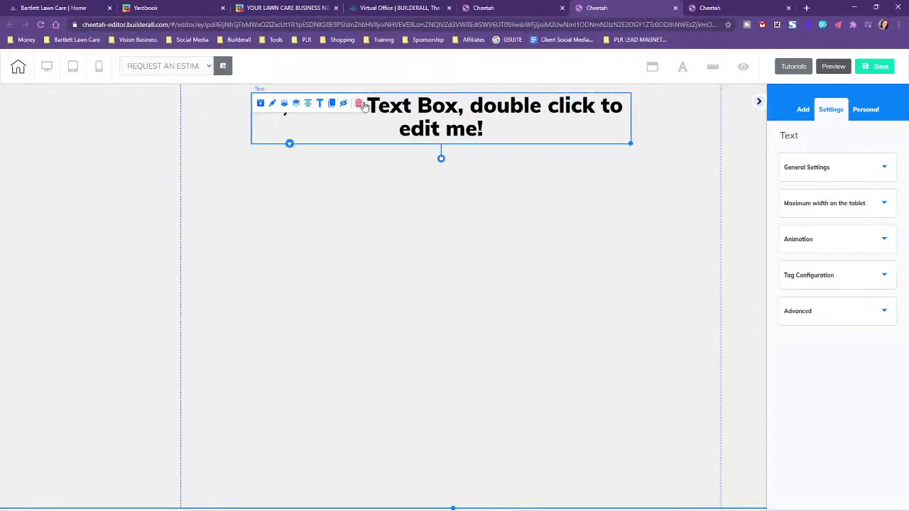
pyautogui.click(358, 102)
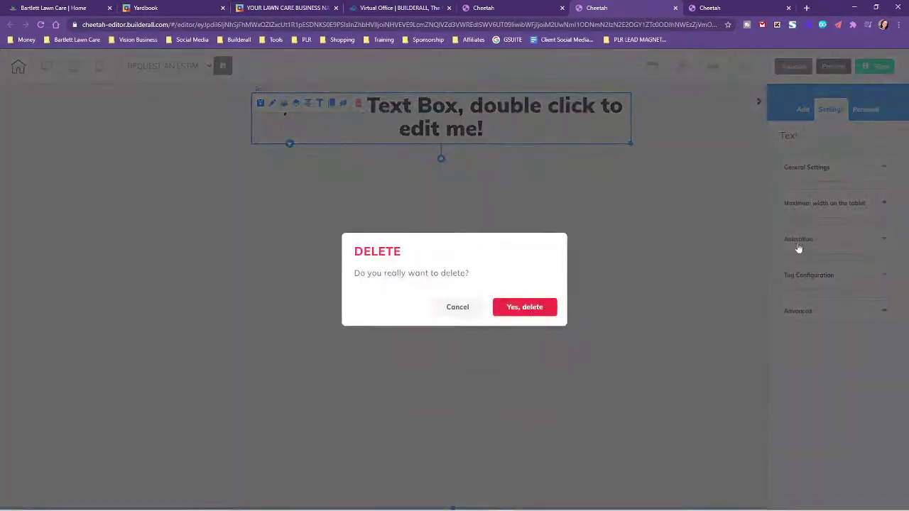
pyautogui.click(531, 309)
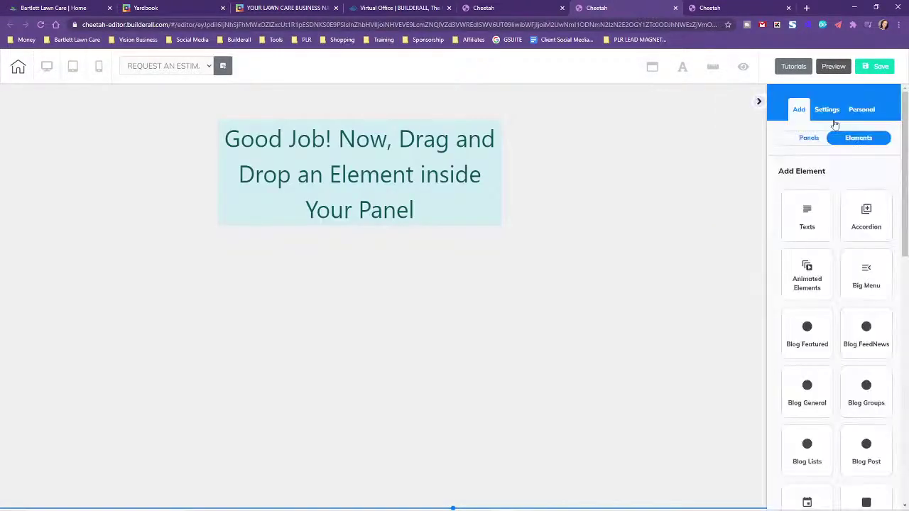
pyautogui.click(901, 102)
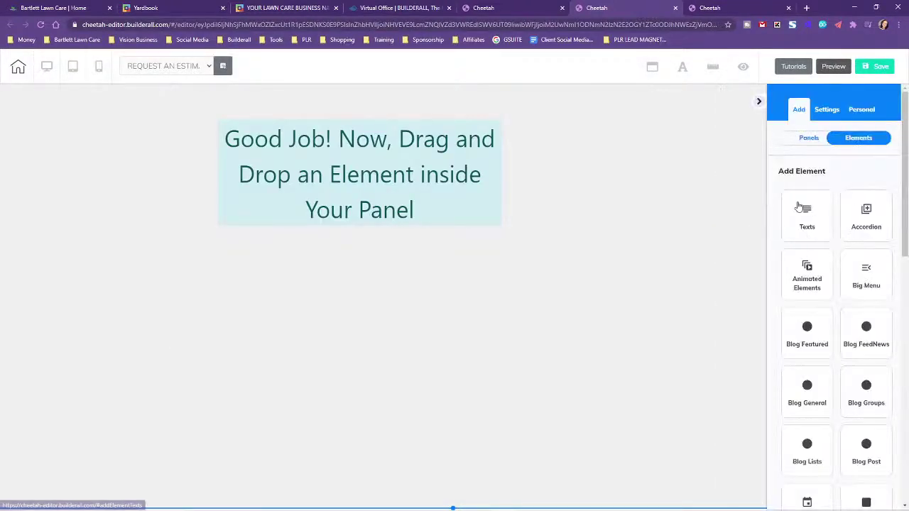
pyautogui.scroll(-7, 825, 323)
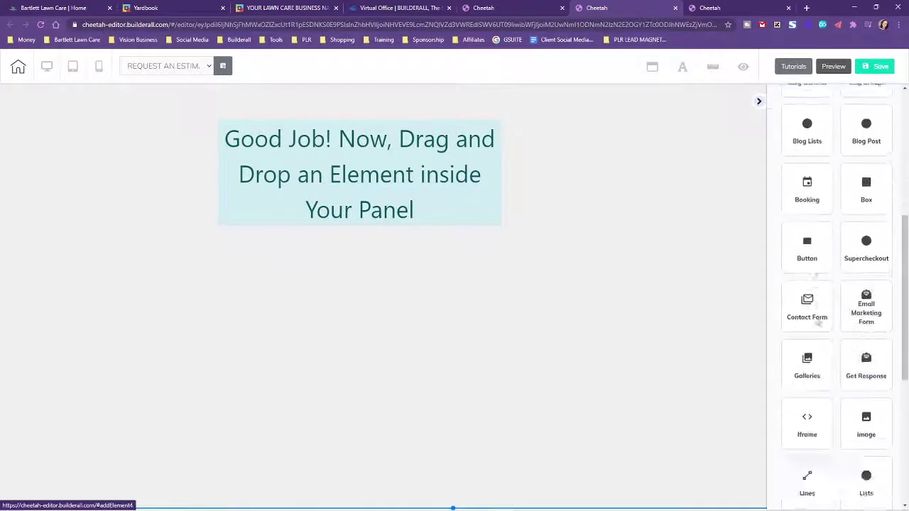
# Place an iframe in the panel and paste the Yardbook quote page address as its source
pyautogui.click(792, 236)
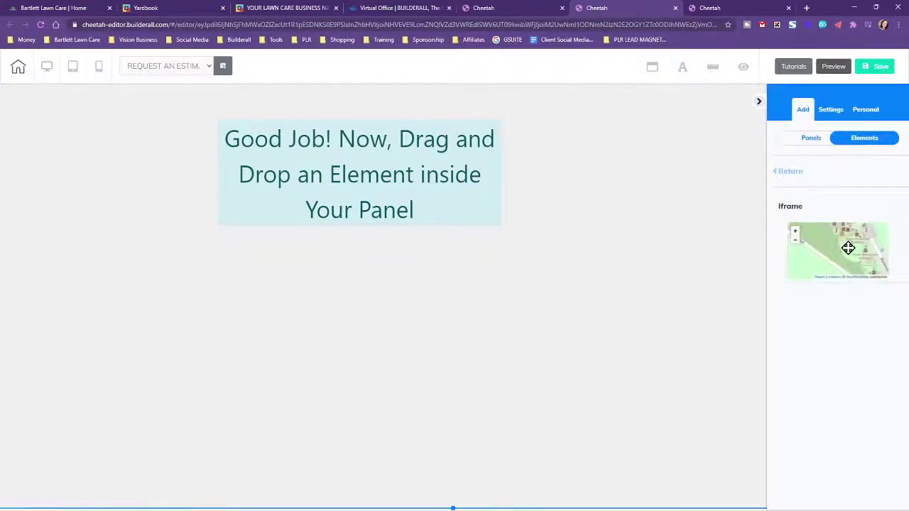
pyautogui.moveTo(848, 245); pyautogui.dragTo(322, 198)
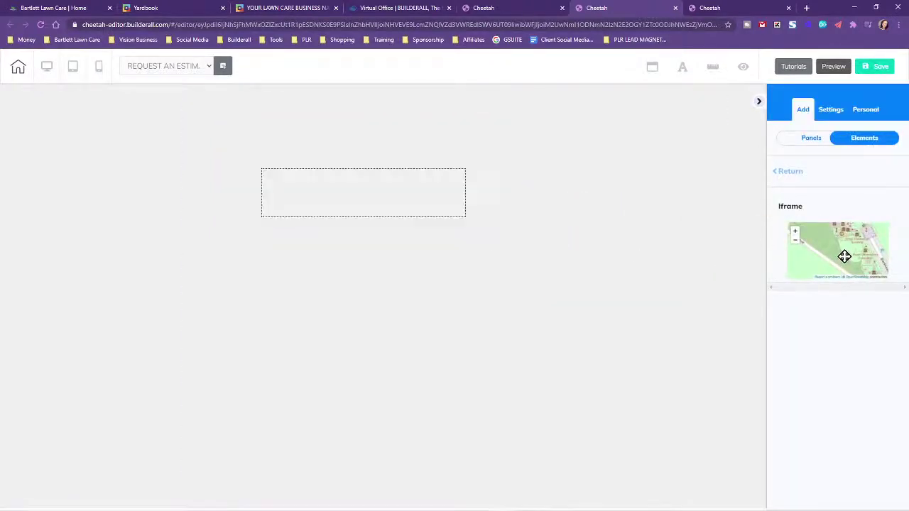
pyautogui.click(400, 198)
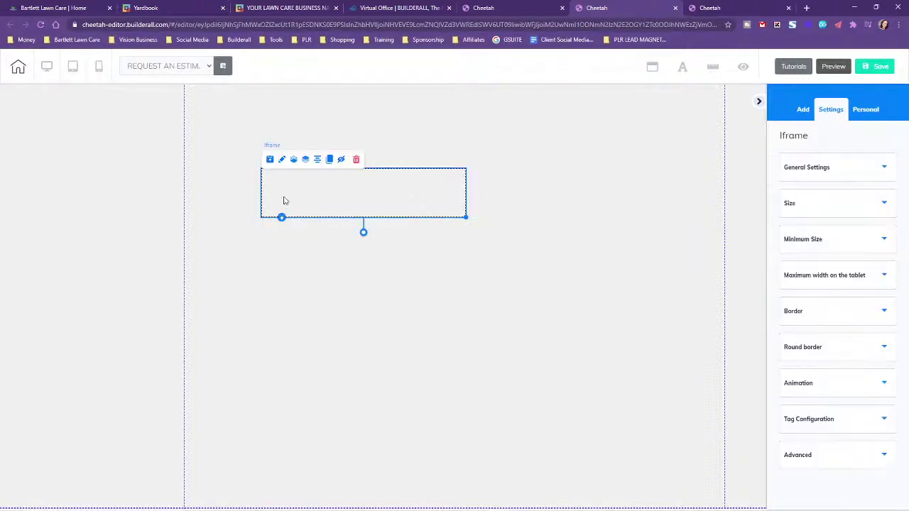
pyautogui.click(814, 167)
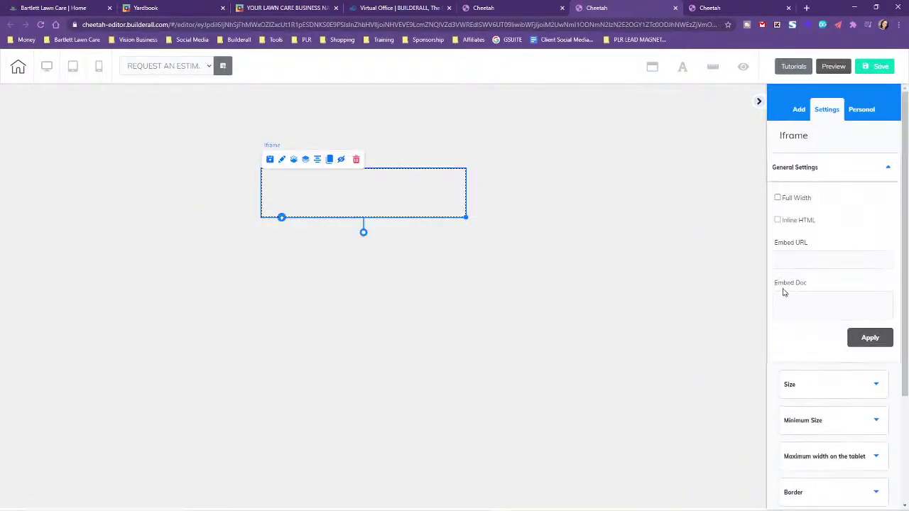
pyautogui.click(783, 258)
pyautogui.hotkey('ctrl', 'v')
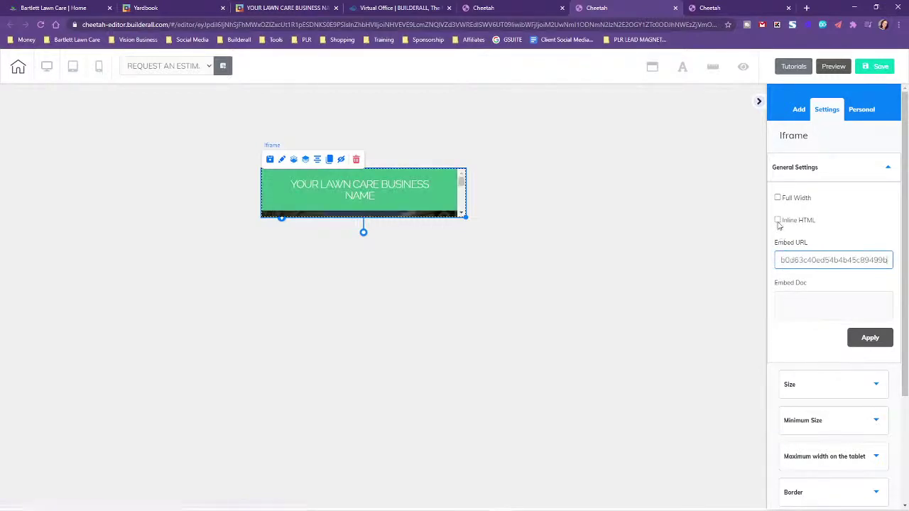
# Set the iframe to Inline HTML, enlarge it, and enable Full Width
pyautogui.click(778, 220)
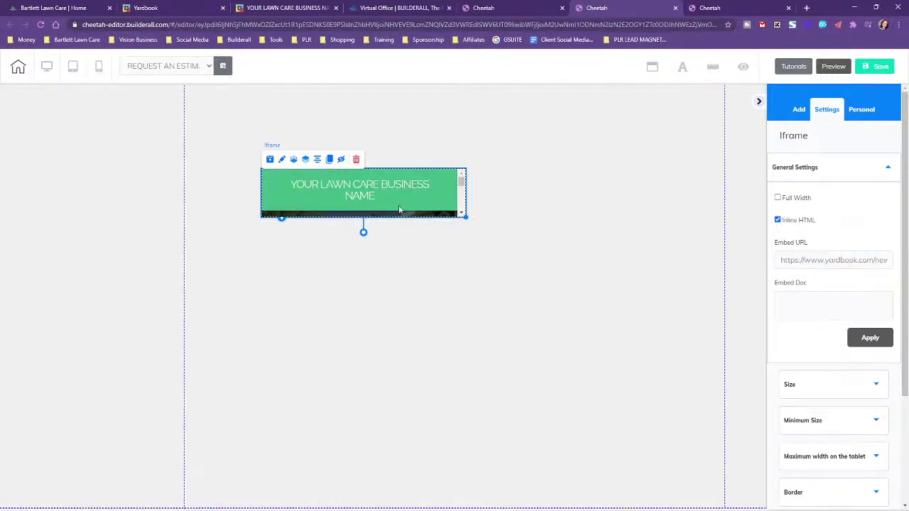
pyautogui.click(872, 337)
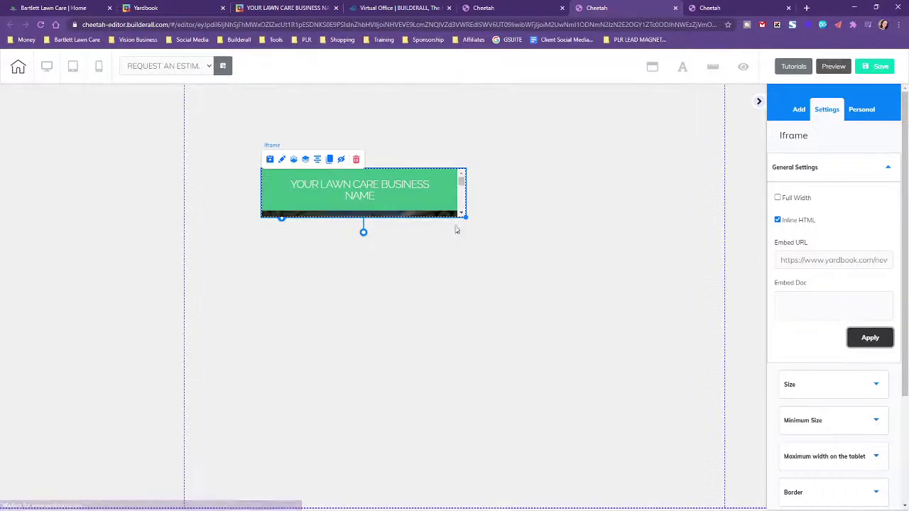
pyautogui.moveTo(467, 215); pyautogui.dragTo(726, 301)
pyautogui.click(777, 198)
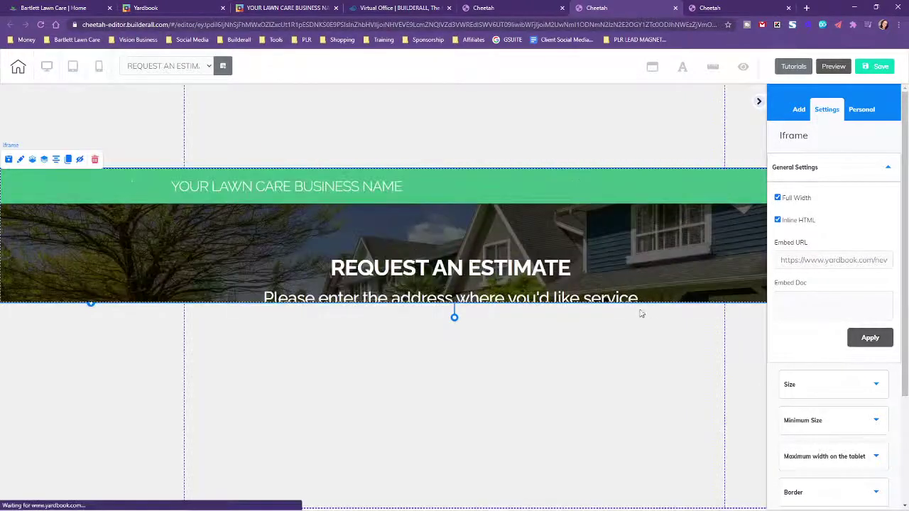
# Move the Yardbook quote iframe up to the top section of the page
pyautogui.moveTo(568, 246); pyautogui.dragTo(612, 164)
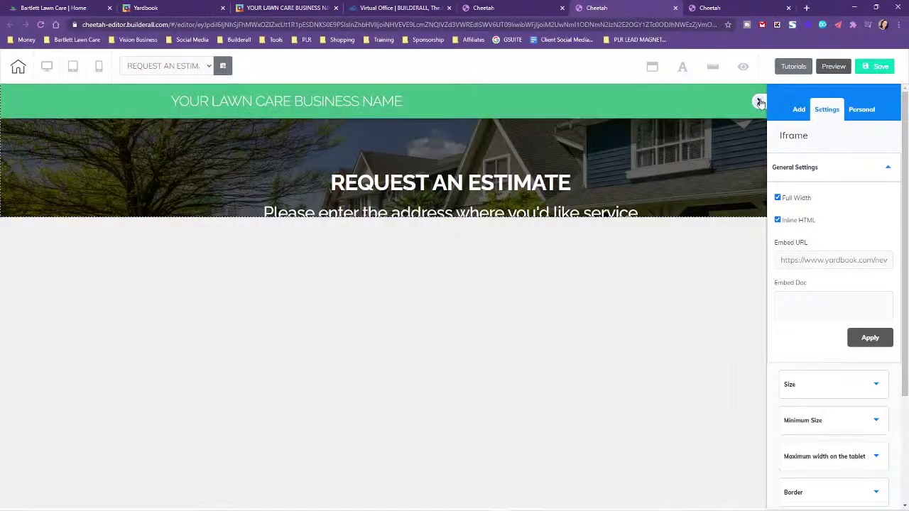
pyautogui.click(760, 102)
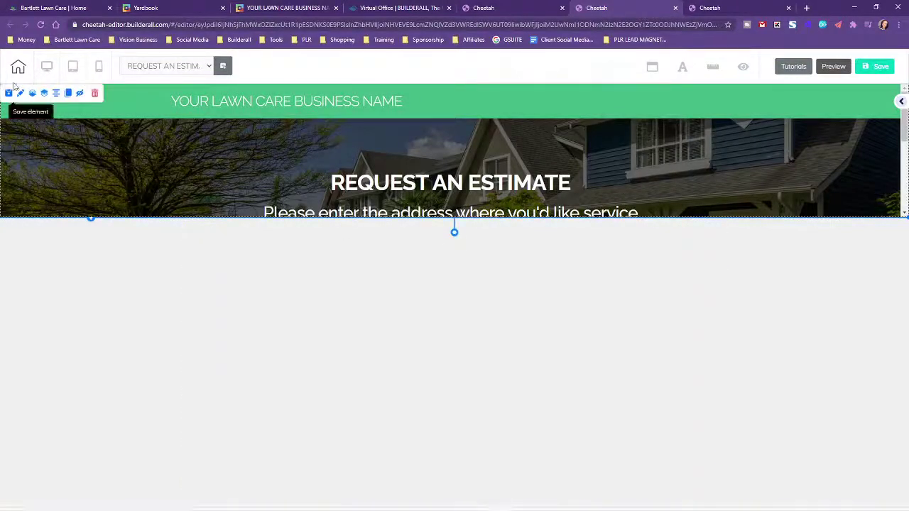
pyautogui.click(20, 93)
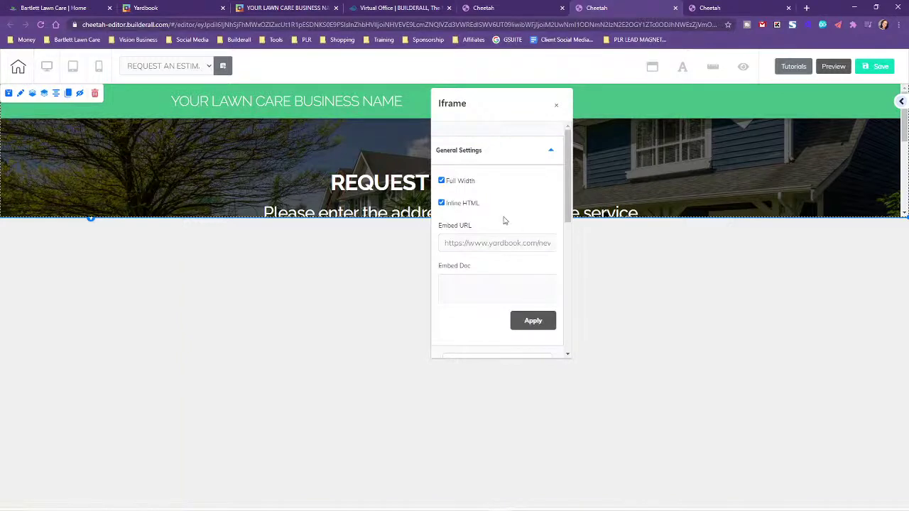
# Raise the iframe's height to 950, then switch to the mobile layout
pyautogui.scroll(-2, 468, 293)
pyautogui.scroll(-1, 490, 232)
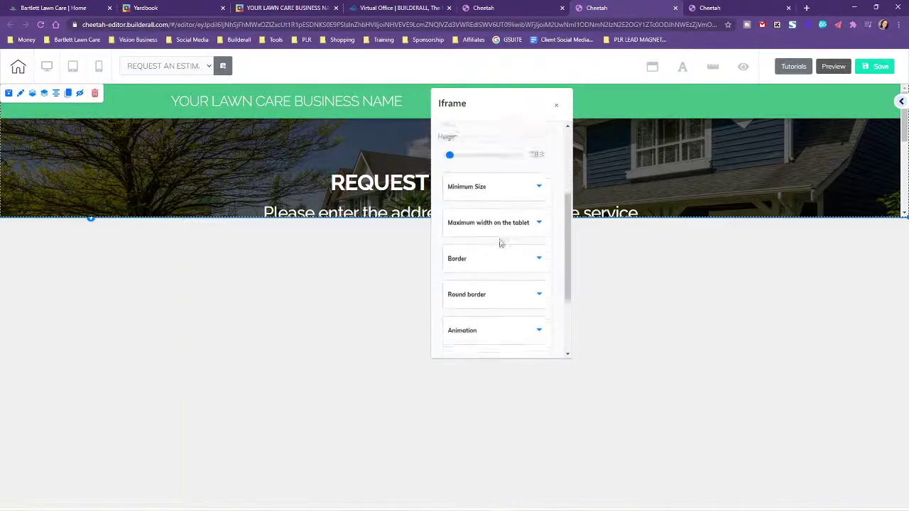
pyautogui.scroll(1, 525, 209)
pyautogui.scroll(1, 474, 195)
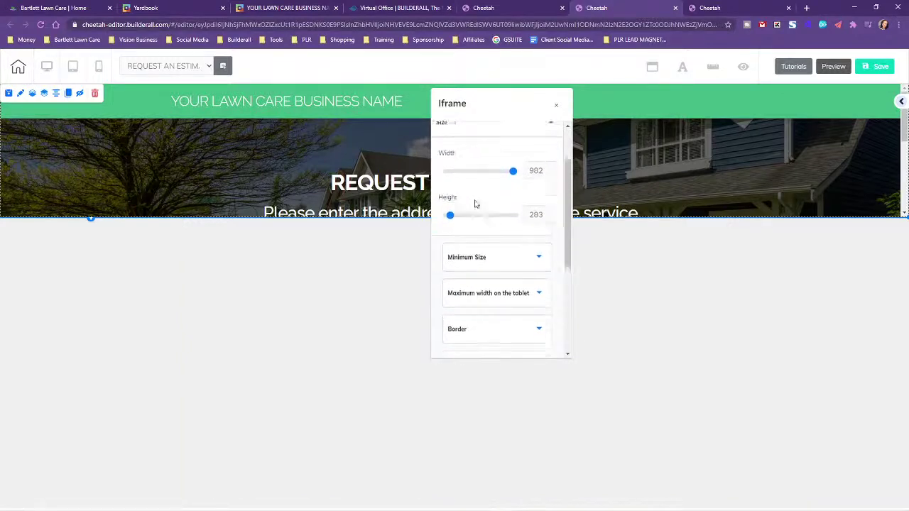
pyautogui.moveTo(450, 235); pyautogui.dragTo(458, 235)
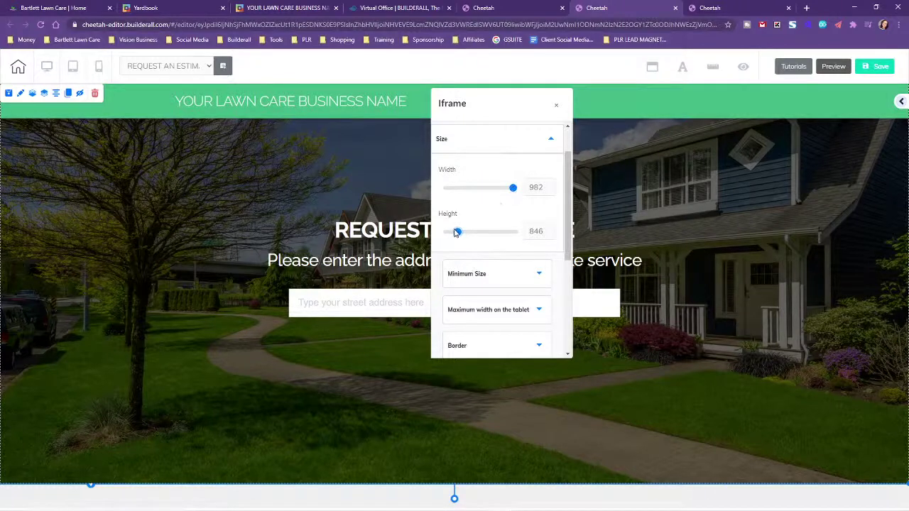
pyautogui.moveTo(458, 237); pyautogui.dragTo(460, 235)
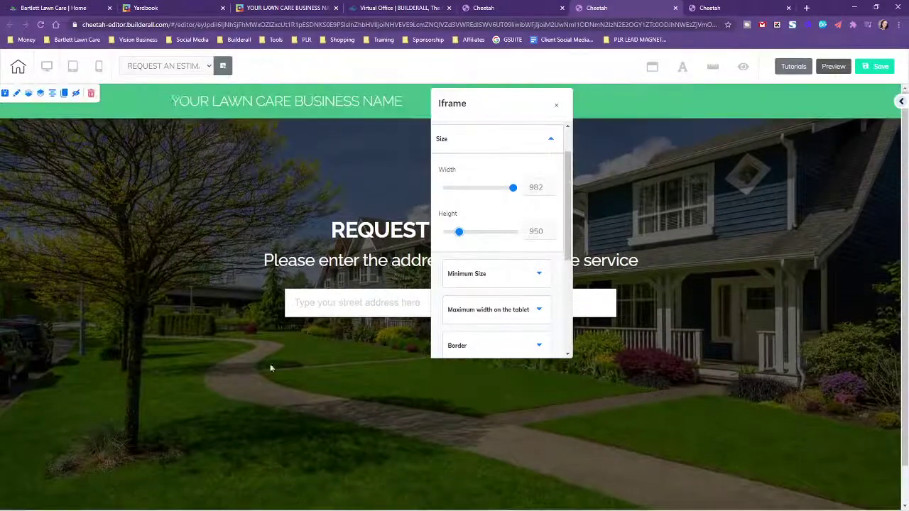
pyautogui.click(99, 71)
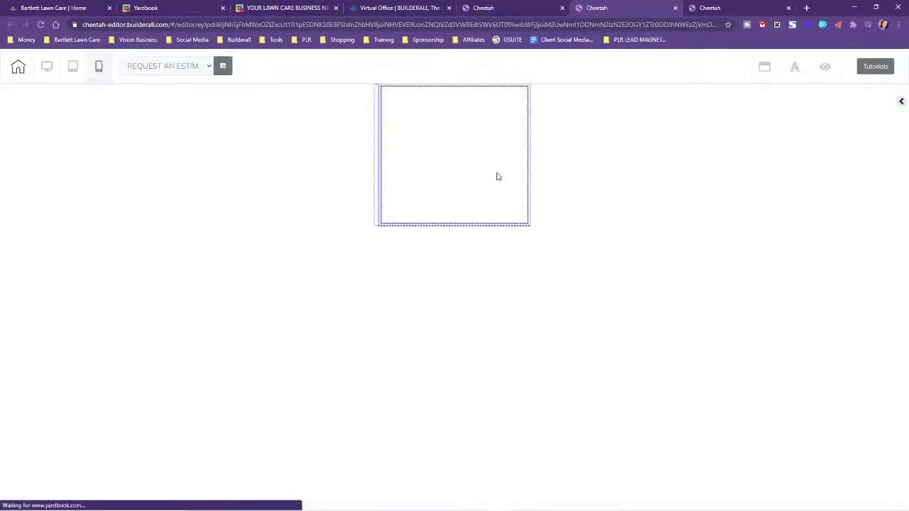
# In mobile view, raise the iframe's minimum height to 812
pyautogui.click(413, 177)
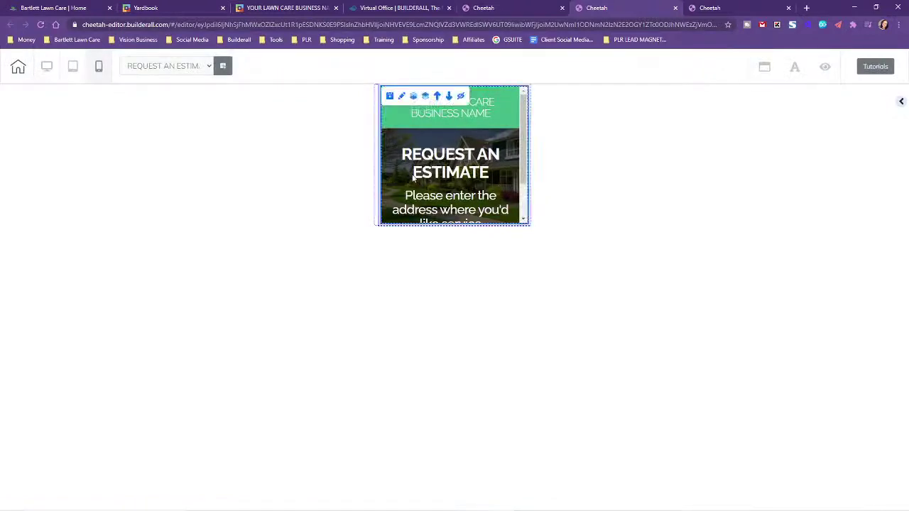
pyautogui.click(401, 95)
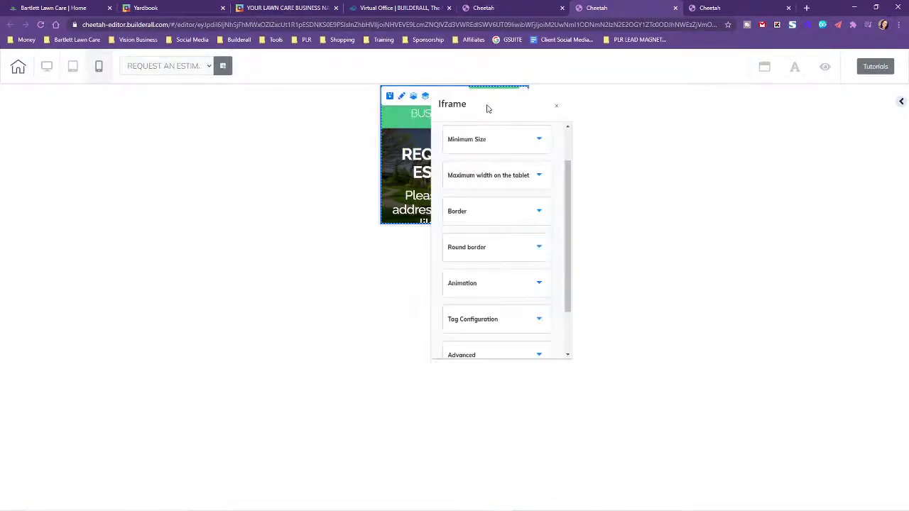
pyautogui.moveTo(487, 107); pyautogui.dragTo(803, 134)
pyautogui.click(707, 150)
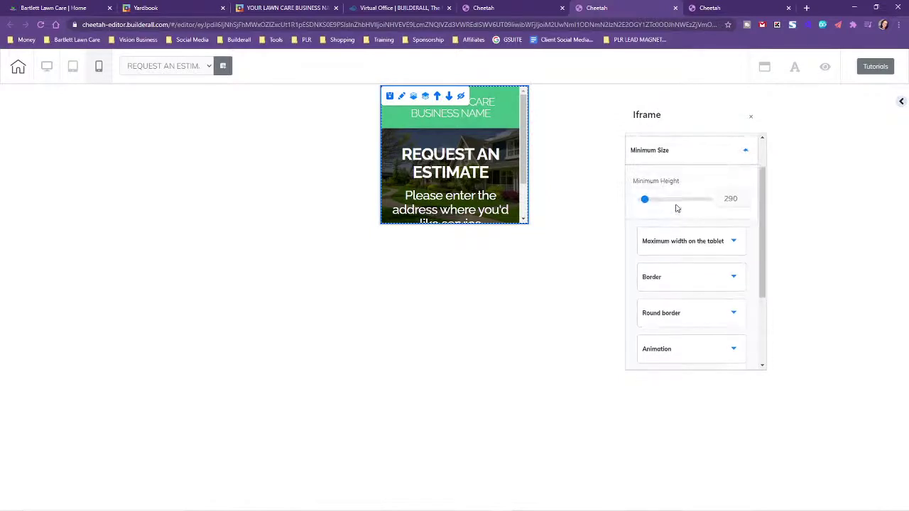
pyautogui.moveTo(647, 200); pyautogui.dragTo(650, 200)
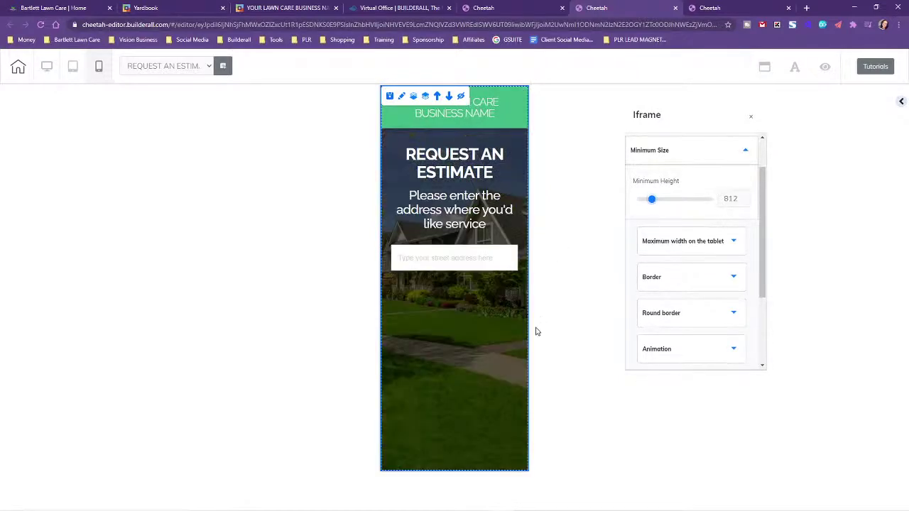
# Lower the iframe's mobile minimum height to 650, then return to the desktop layout
pyautogui.click(746, 202)
pyautogui.click(745, 203)
pyautogui.click(745, 203)
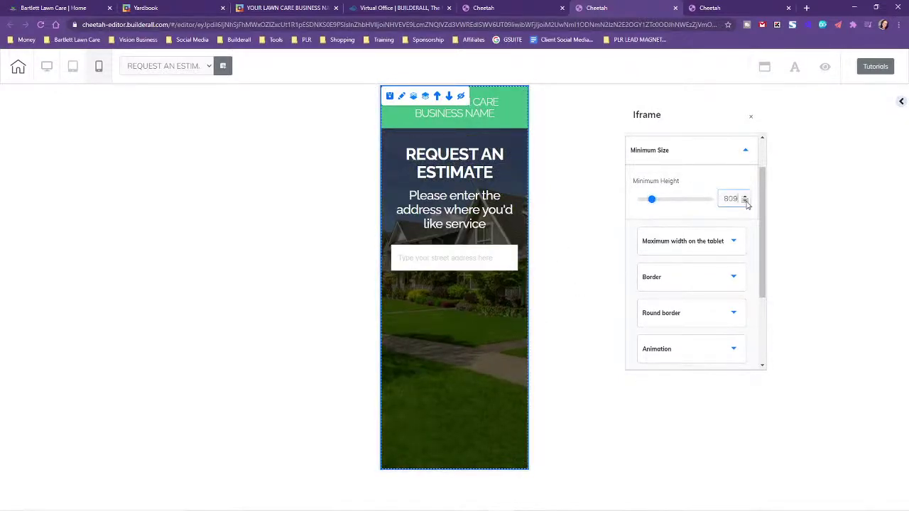
pyautogui.click(745, 202)
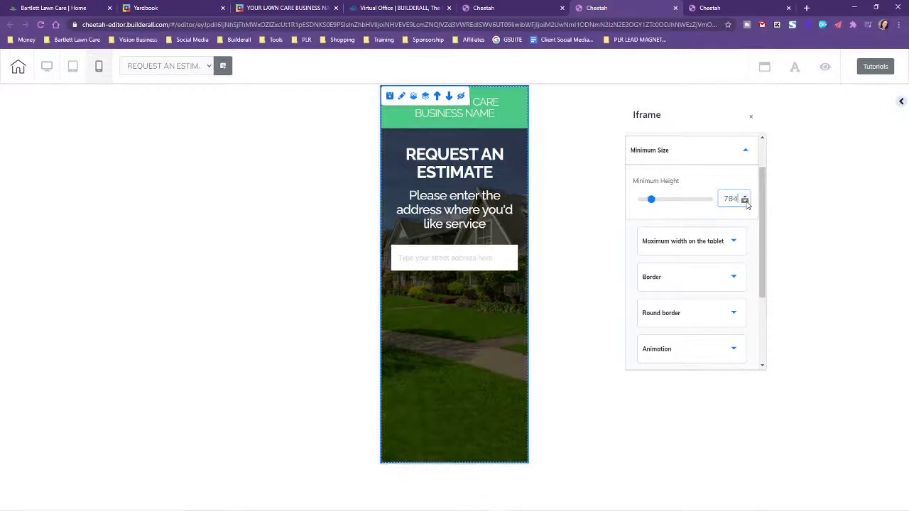
pyautogui.click(746, 202)
pyautogui.click(745, 202)
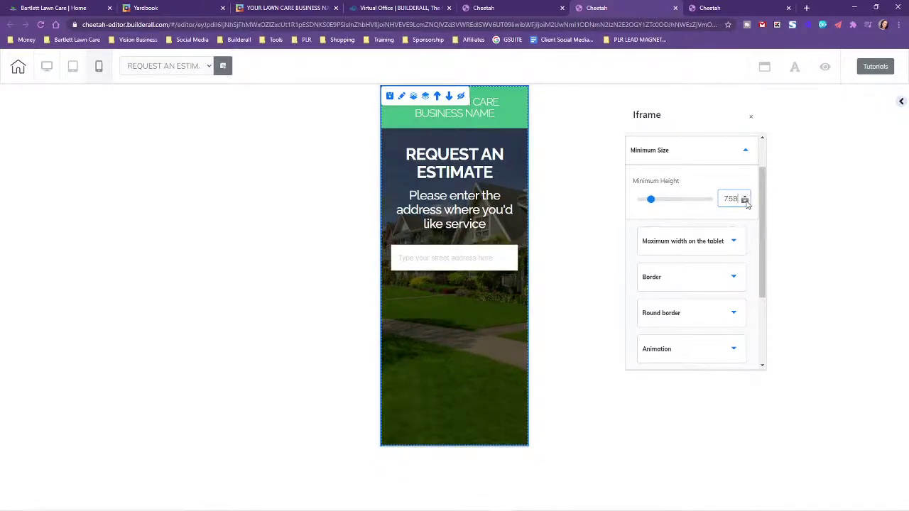
pyautogui.click(745, 203)
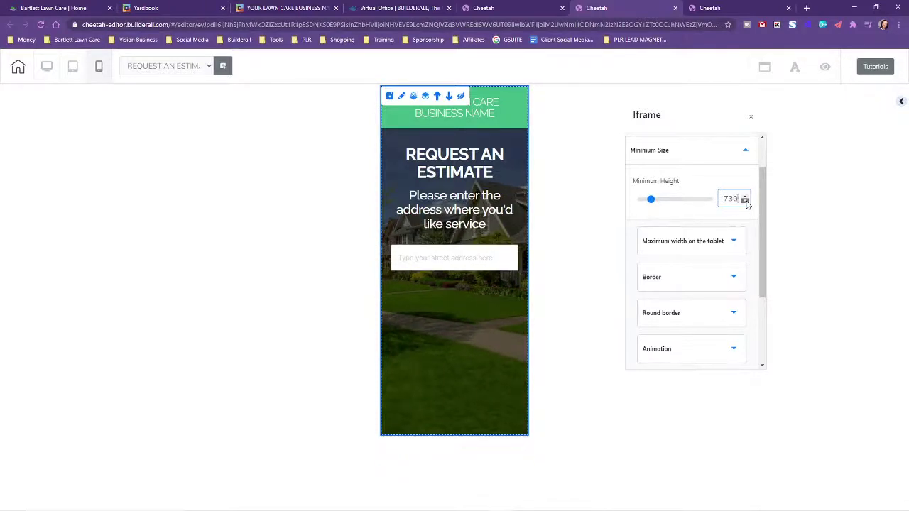
pyautogui.click(746, 202)
pyautogui.click(745, 202)
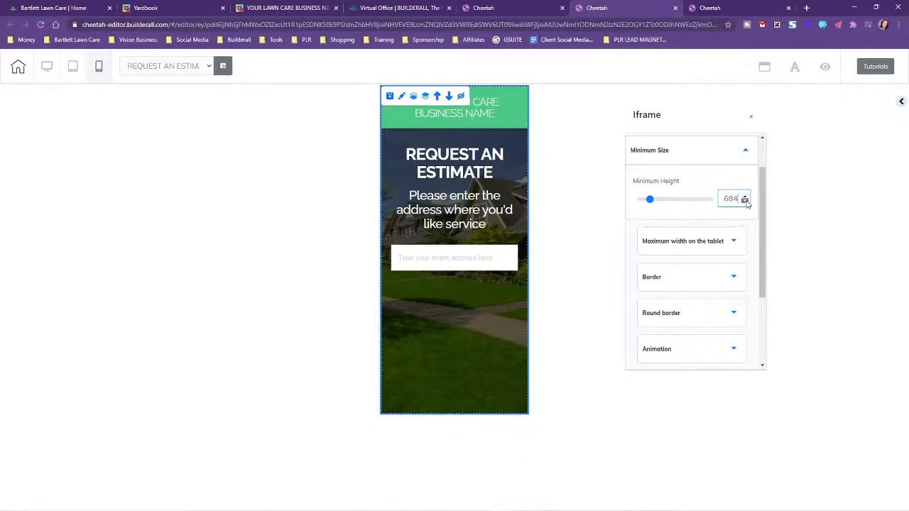
pyautogui.click(746, 203)
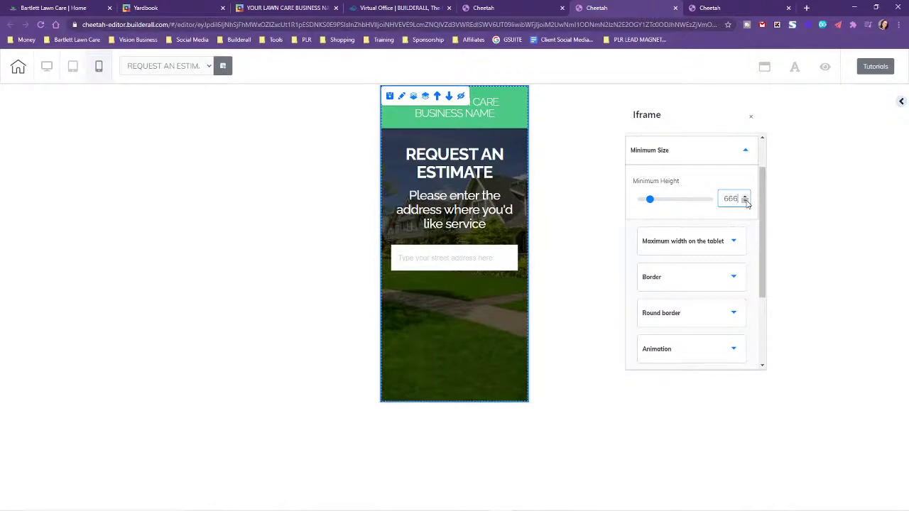
pyautogui.click(745, 202)
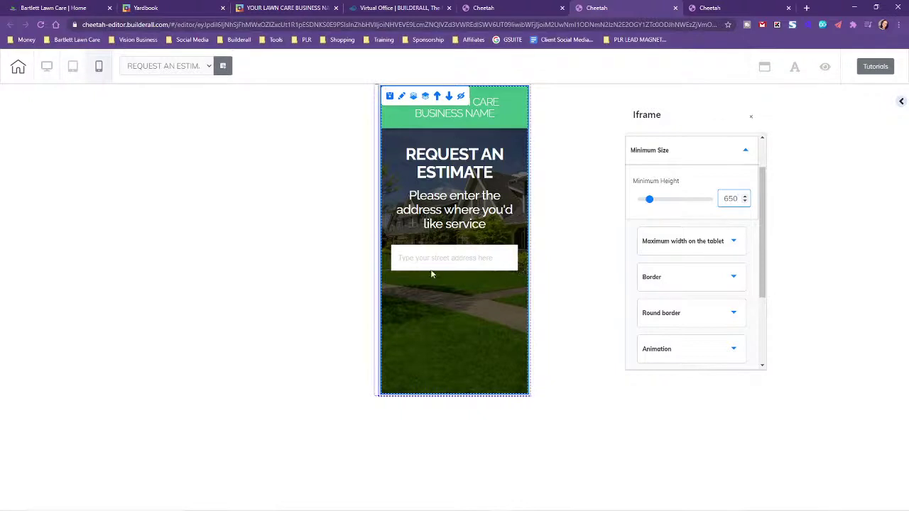
pyautogui.click(47, 66)
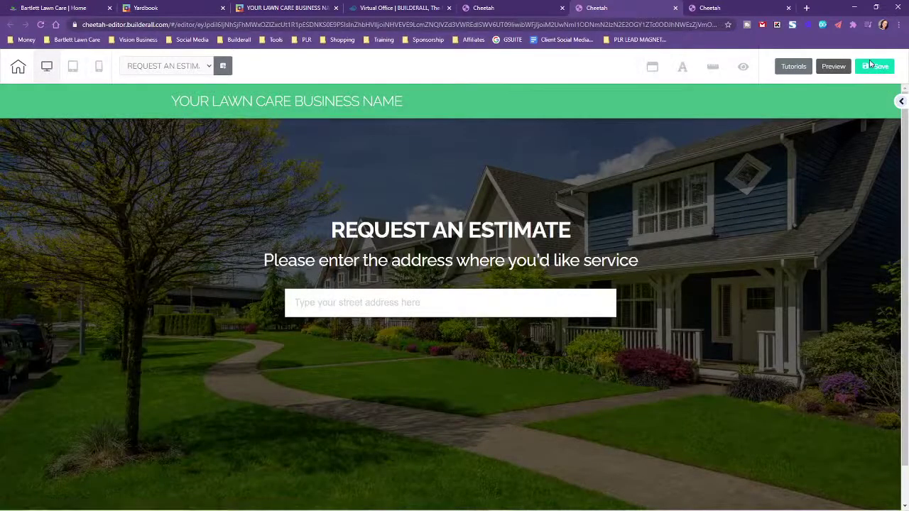
# Save the REQUEST AN ESTIMATE page, confirm Publish, and close the live-site confirmation
pyautogui.click(874, 66)
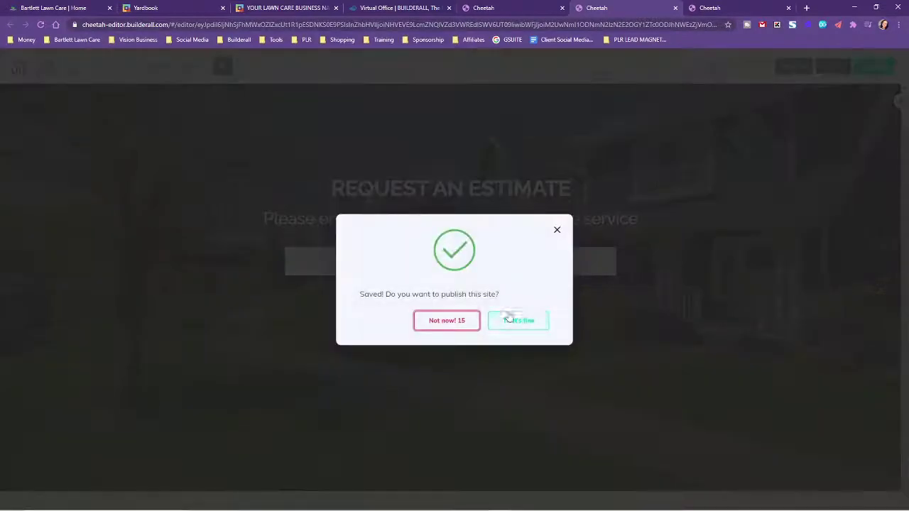
pyautogui.click(517, 318)
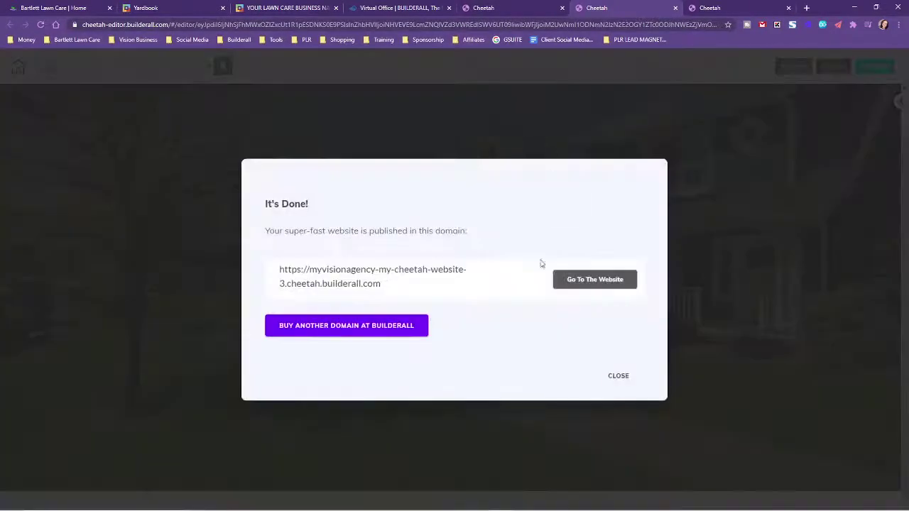
pyautogui.click(623, 378)
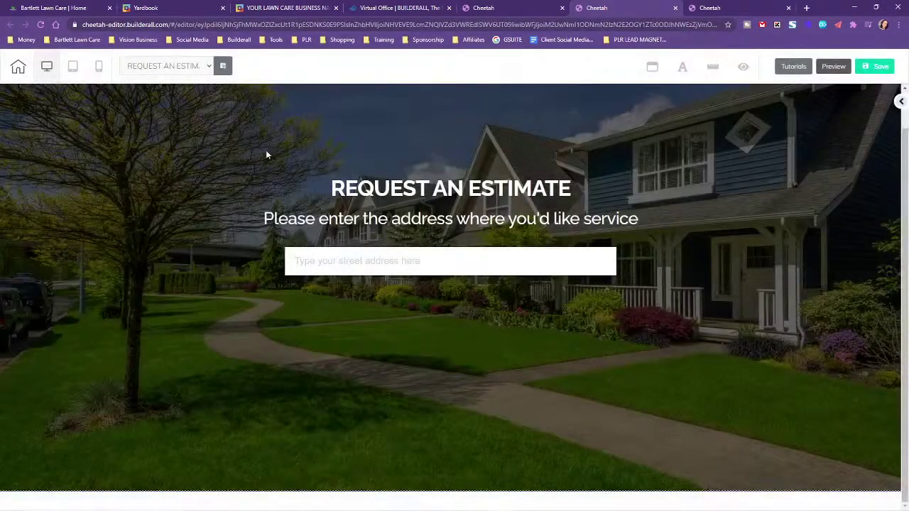
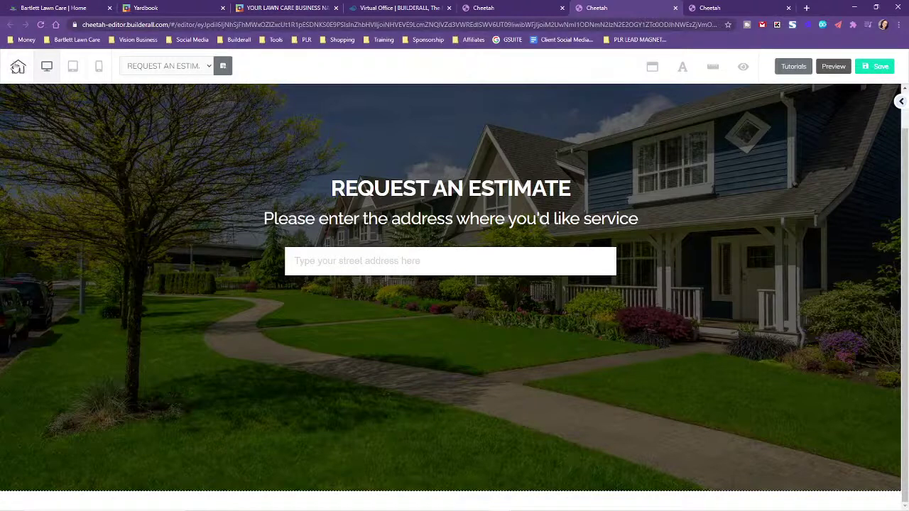
# Save and publish the Request an Estimate page, then save and exit to the site dashboard
pyautogui.click(862, 68)
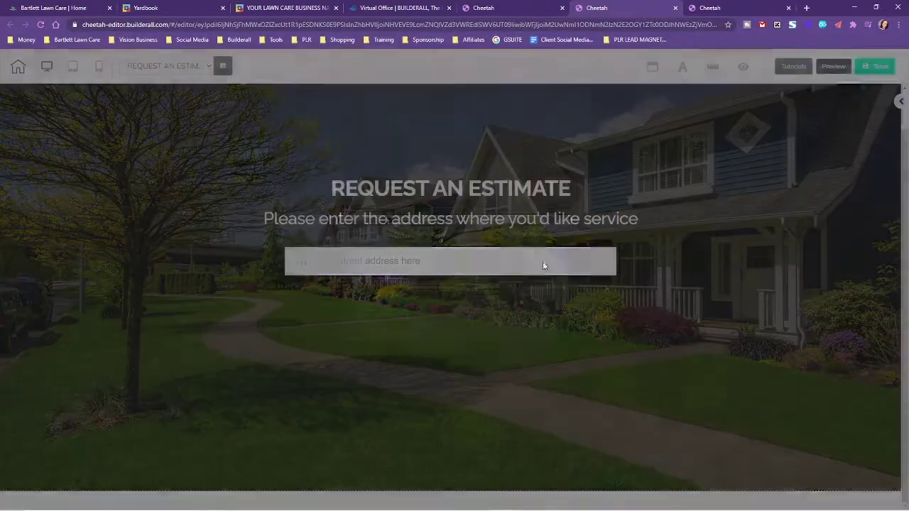
pyautogui.click(534, 321)
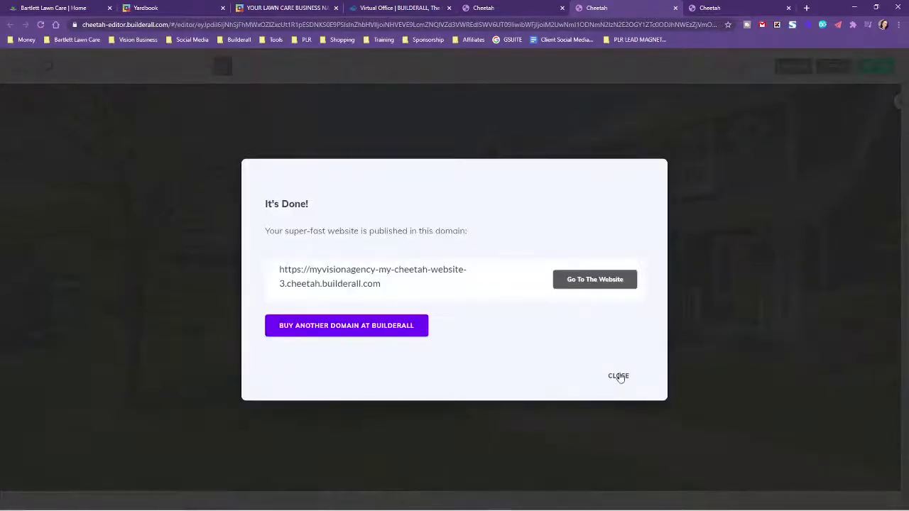
pyautogui.click(619, 377)
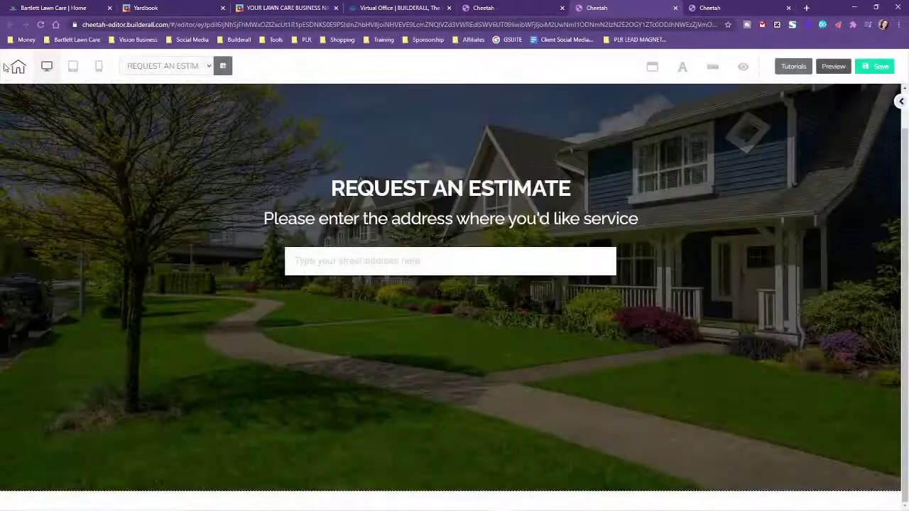
pyautogui.click(16, 65)
pyautogui.click(503, 295)
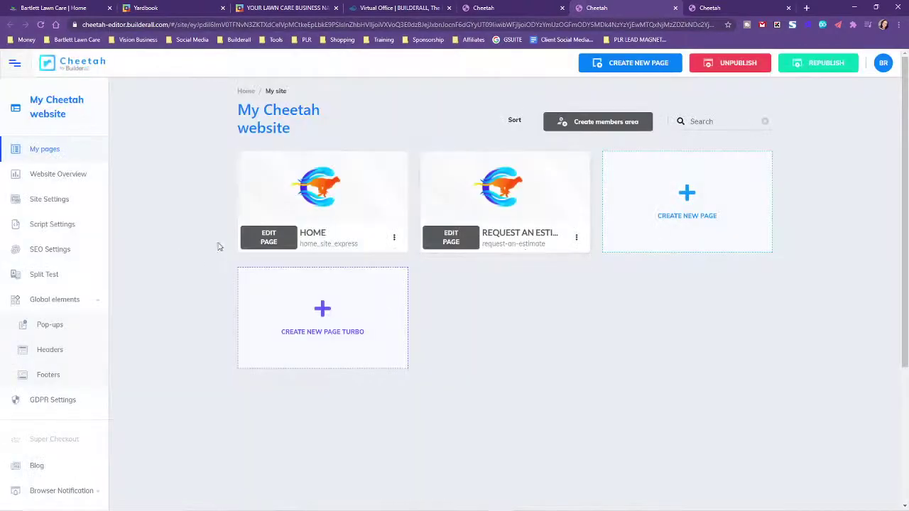
# Open the Home editor in a new tab and check the estimate and Yardbook tabs
pyautogui.click(268, 237)
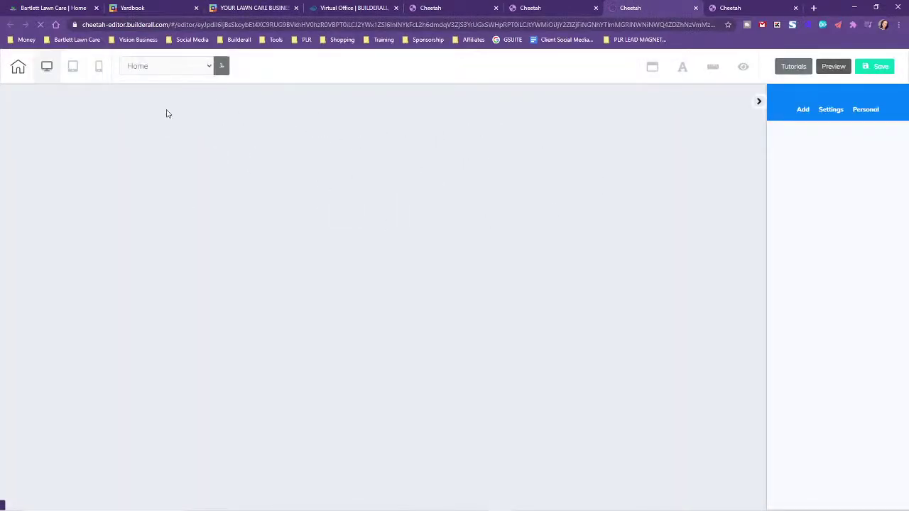
pyautogui.click(220, 7)
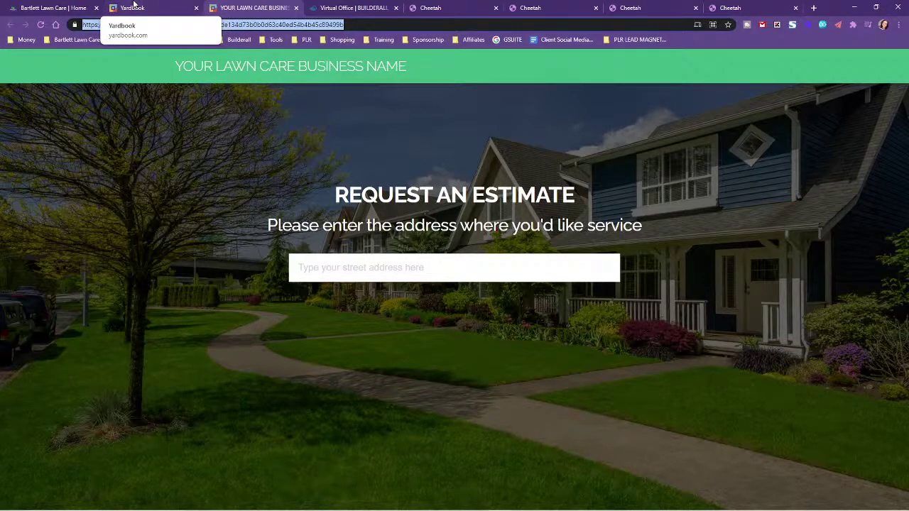
pyautogui.click(133, 6)
pyautogui.click(264, 5)
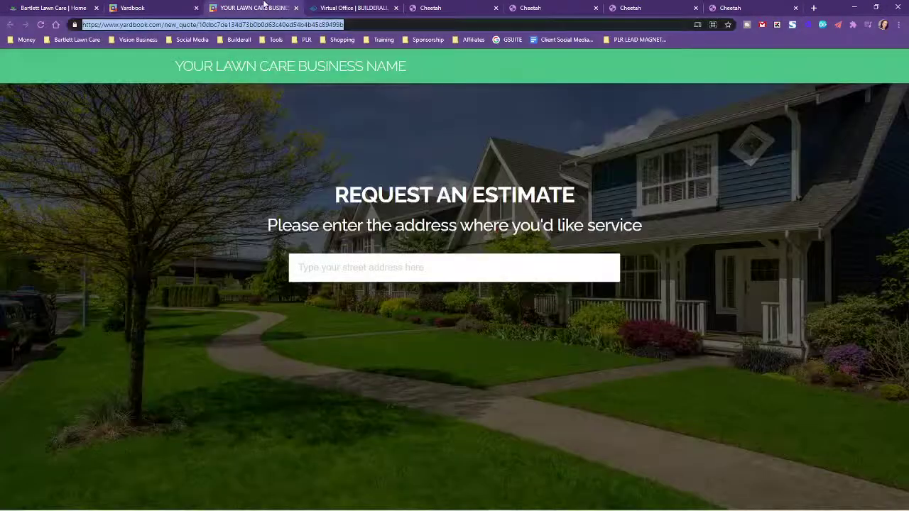
pyautogui.click(156, 7)
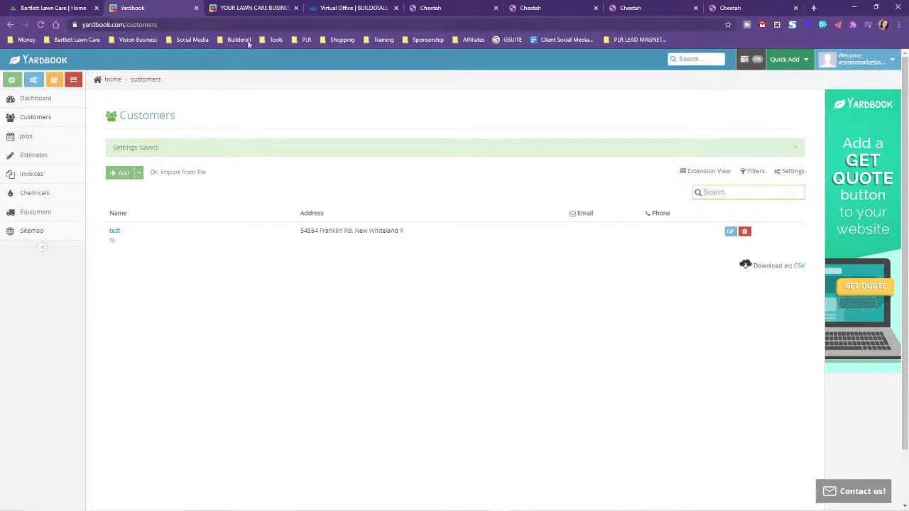
pyautogui.click(455, 7)
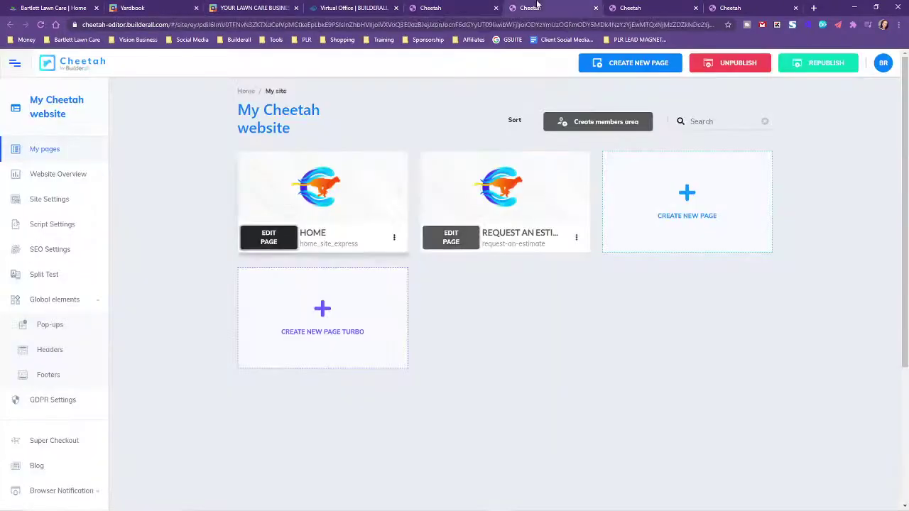
# Close the two leftover Cheetah editor tabs without saving and open the Request an Estimate page
pyautogui.click(595, 8)
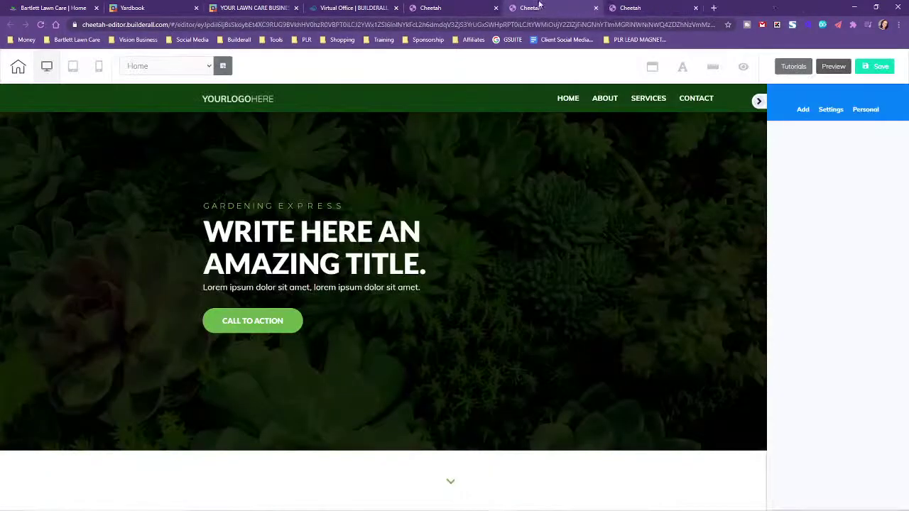
pyautogui.click(595, 7)
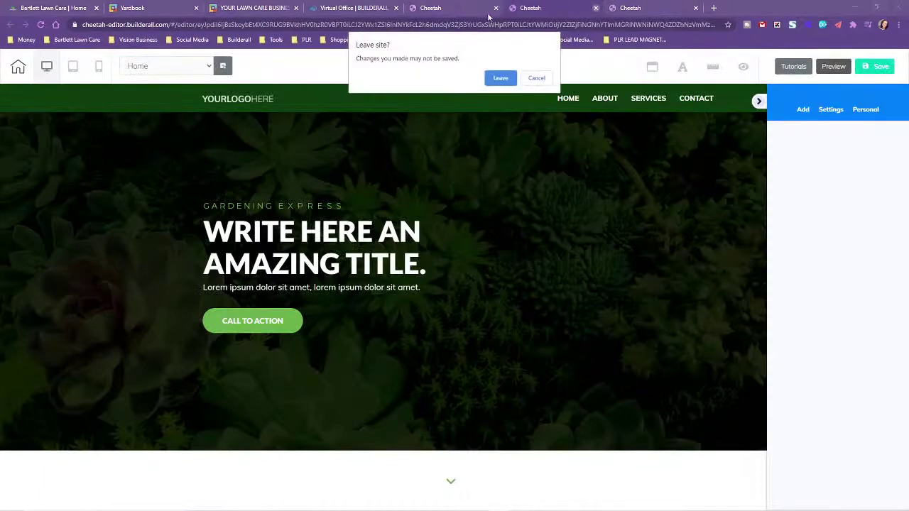
pyautogui.click(499, 76)
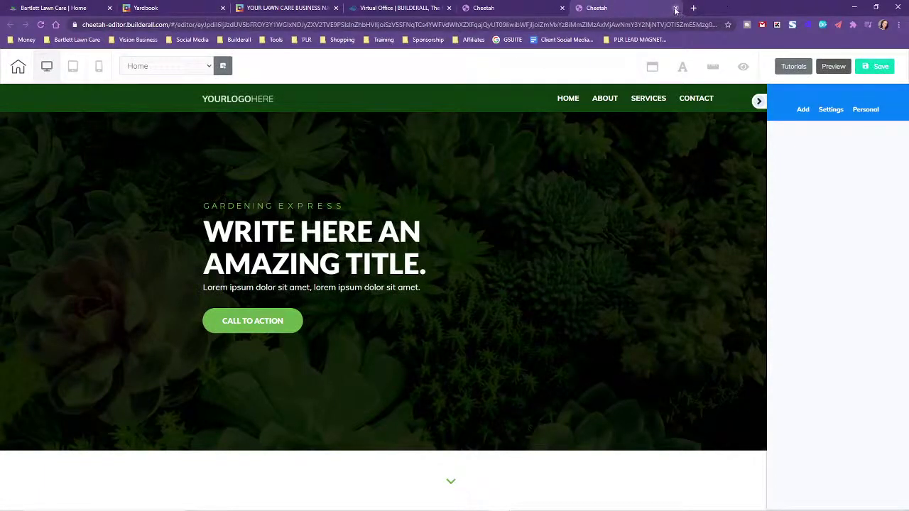
pyautogui.click(675, 9)
pyautogui.click(499, 77)
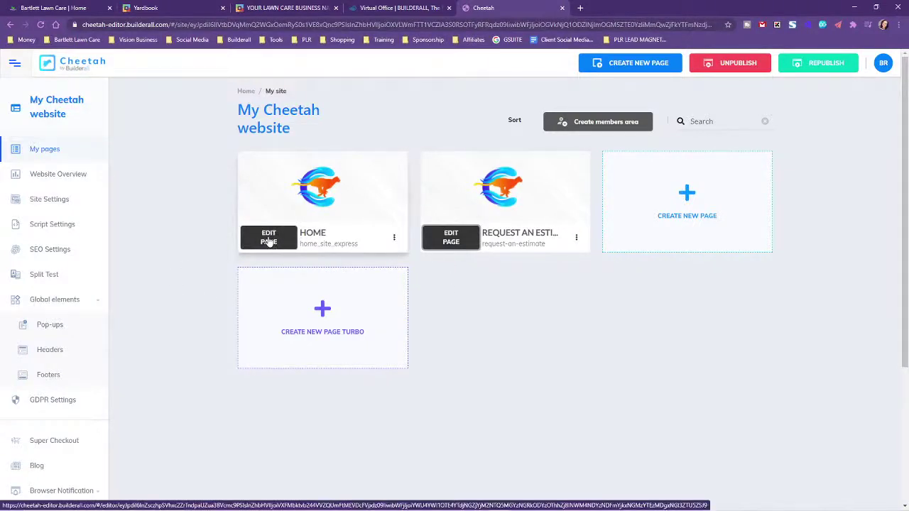
pyautogui.click(450, 239)
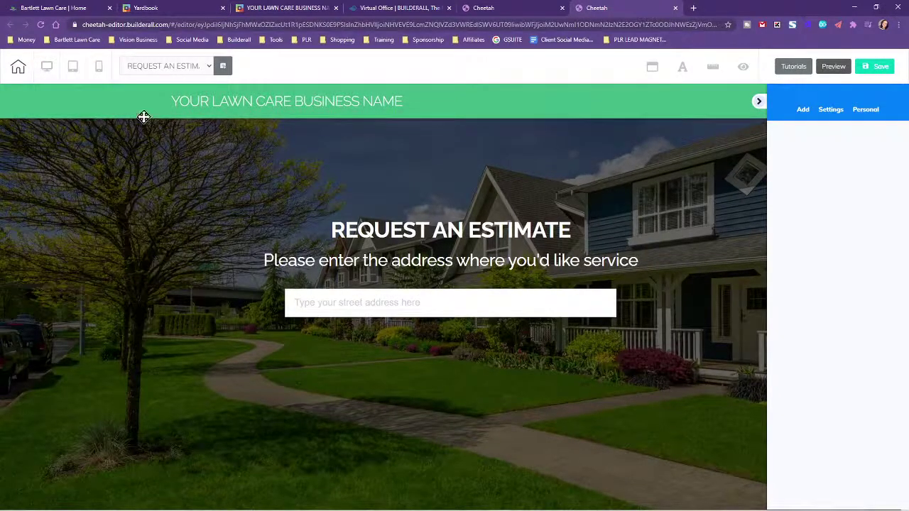
# Save the top panel as personal element 'REQUEST AN ESTIMATE BANNER', then save and exit the editor
pyautogui.click(169, 110)
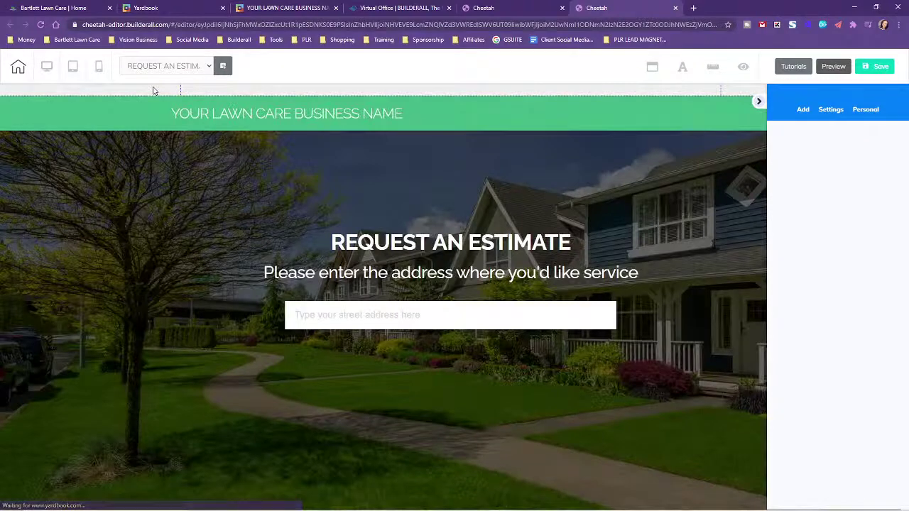
pyautogui.click(153, 93)
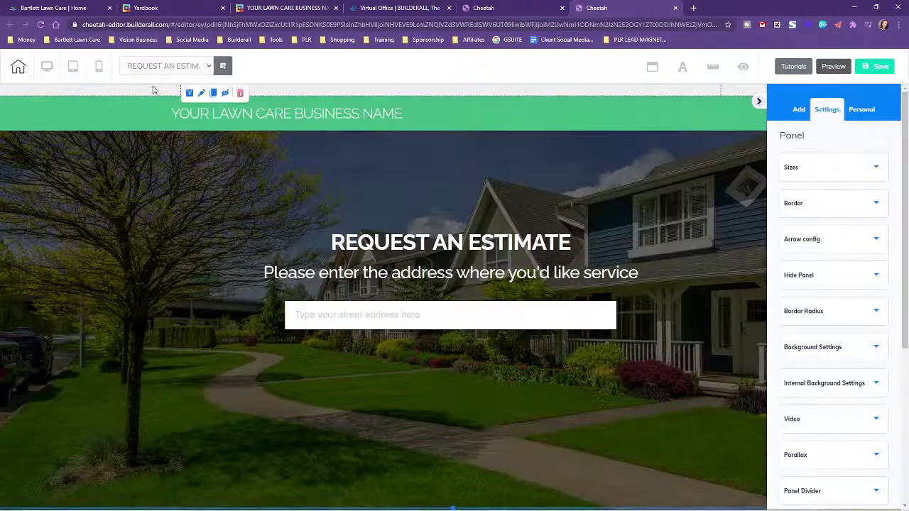
pyautogui.click(189, 93)
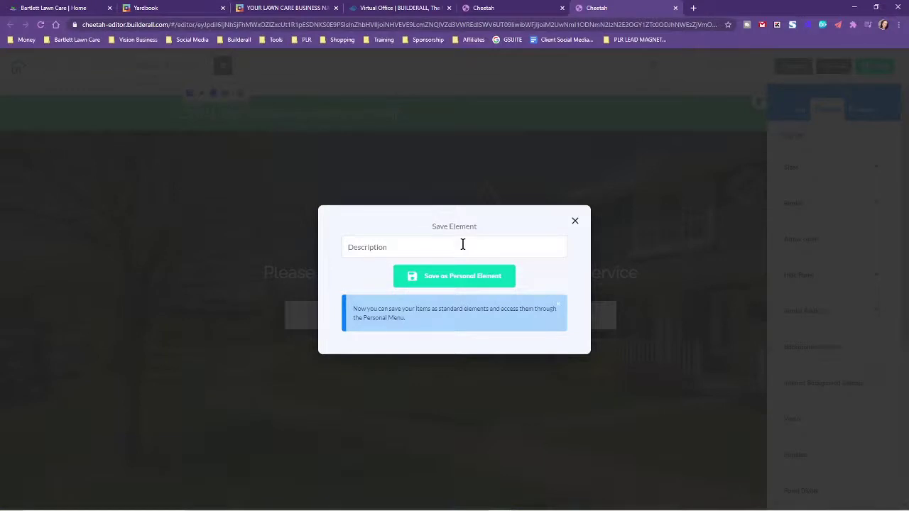
pyautogui.write('REQUEST AN ESTIMATE BANNER')
pyautogui.click(445, 283)
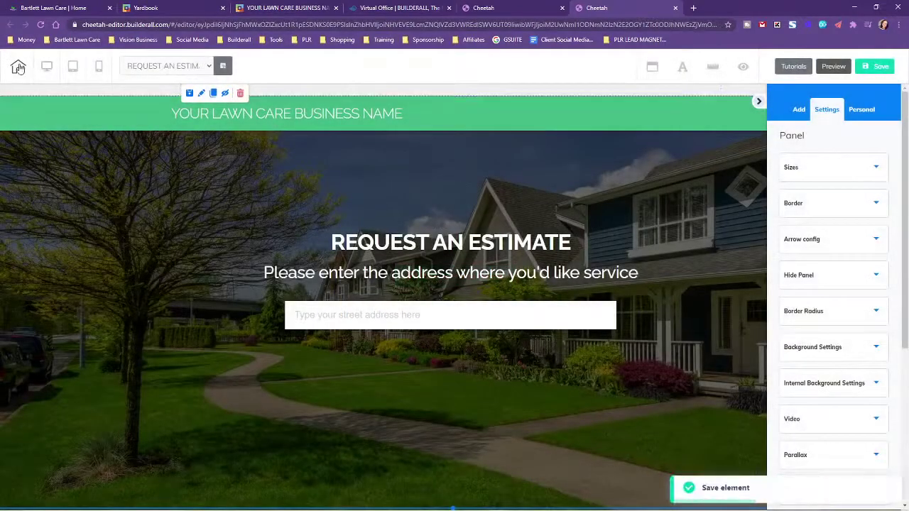
pyautogui.click(18, 66)
pyautogui.click(488, 292)
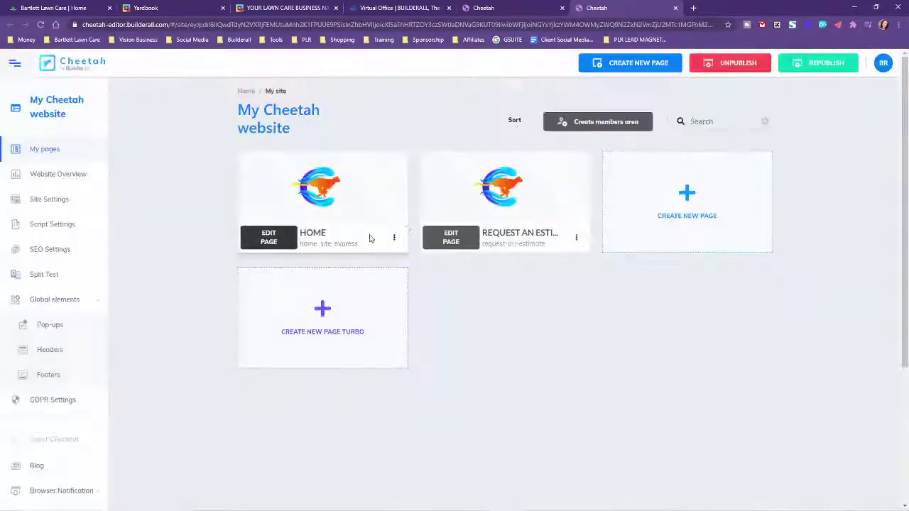
# Open the HOME page from the My pages list in the editor
pyautogui.click(272, 239)
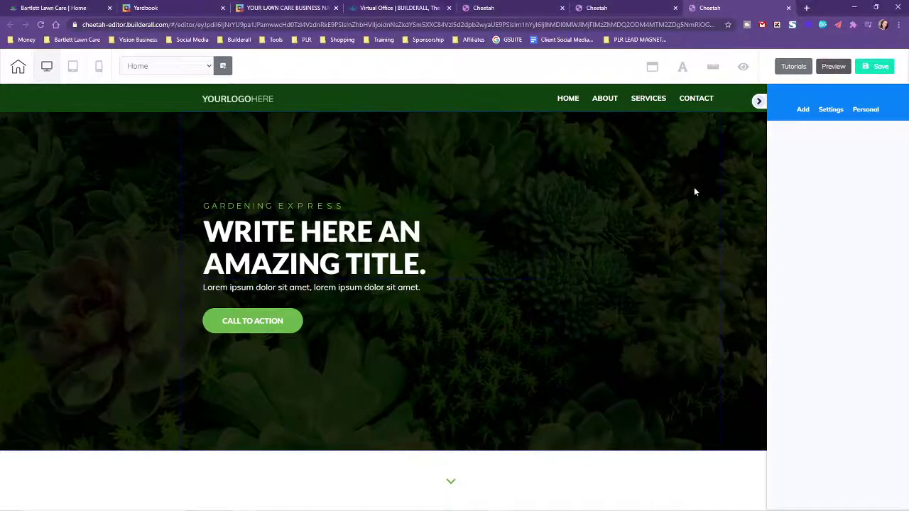
# With the hero panel selected, insert the saved REQUEST AN ESTIMATE BANNER from Personal Panels
pyautogui.click(694, 190)
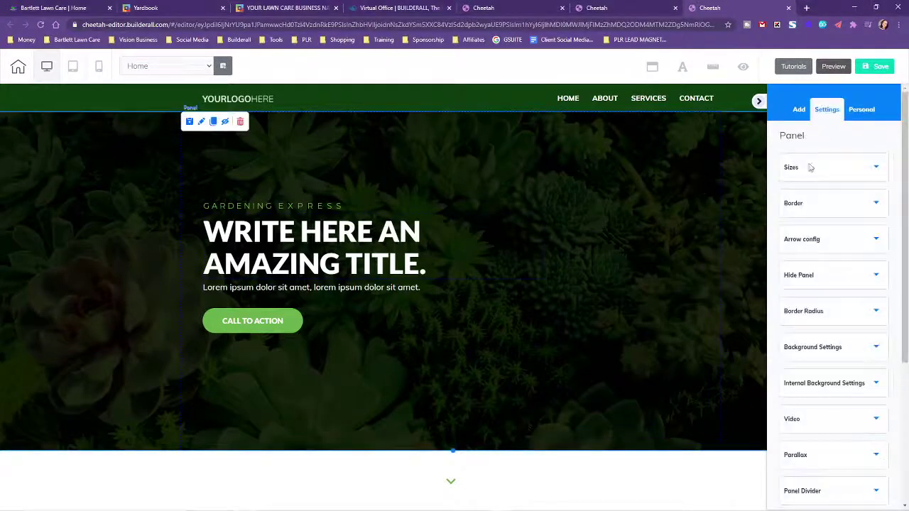
pyautogui.click(864, 111)
pyautogui.click(861, 140)
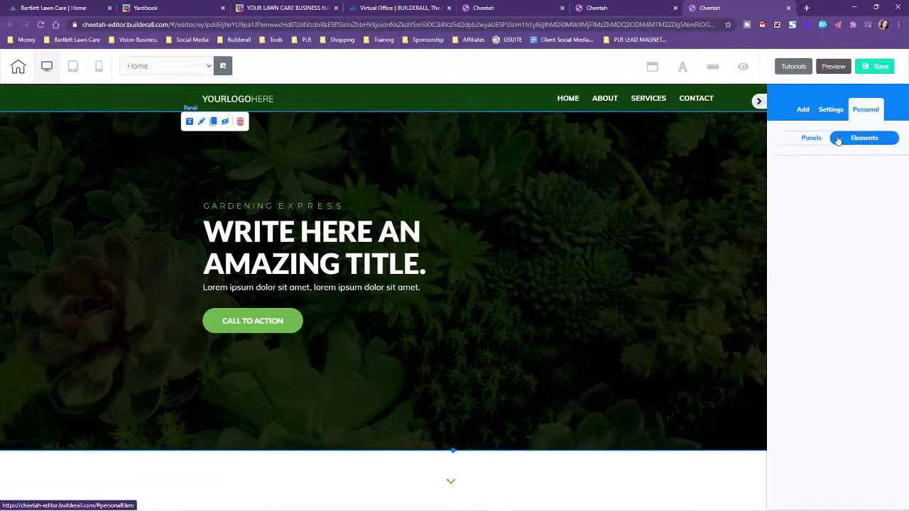
pyautogui.click(807, 140)
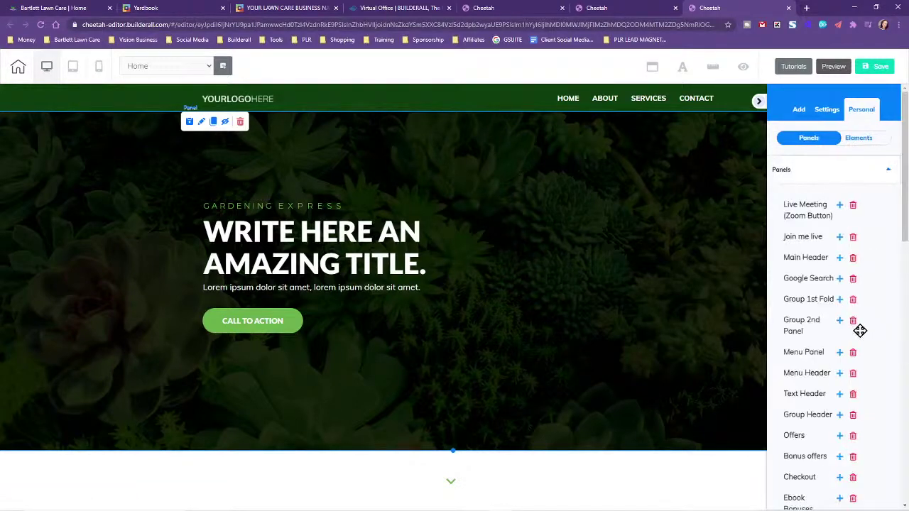
pyautogui.scroll(-15, 809, 355)
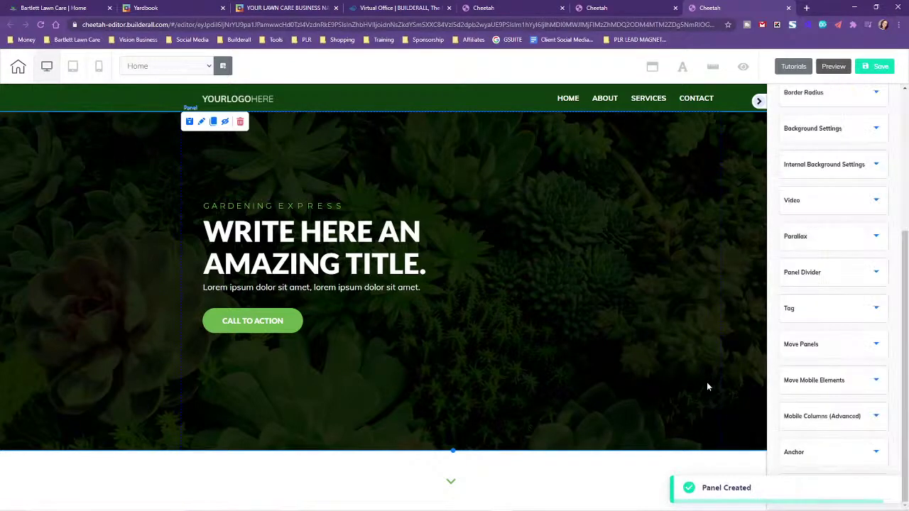
pyautogui.click(829, 380)
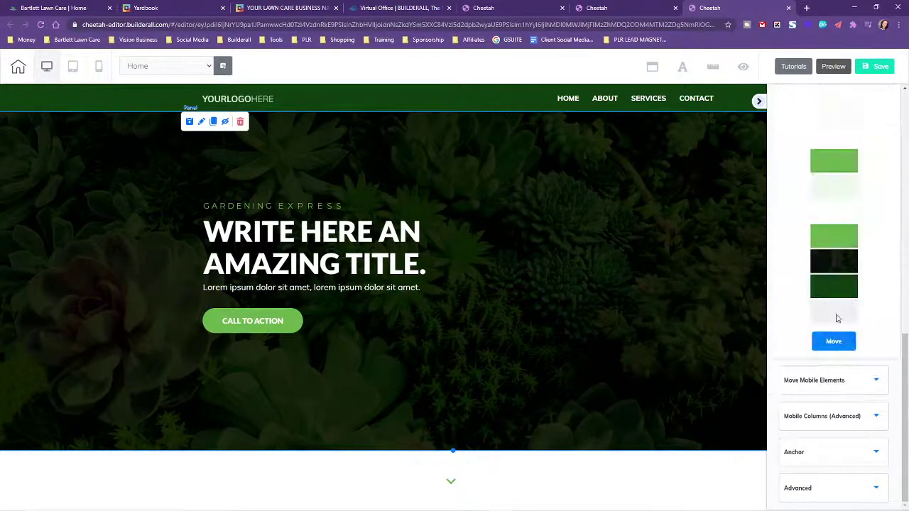
# In Move Panels, drag the estimate banner thumbnail up to second place, just below the header
pyautogui.moveTo(838, 315); pyautogui.dragTo(834, 166)
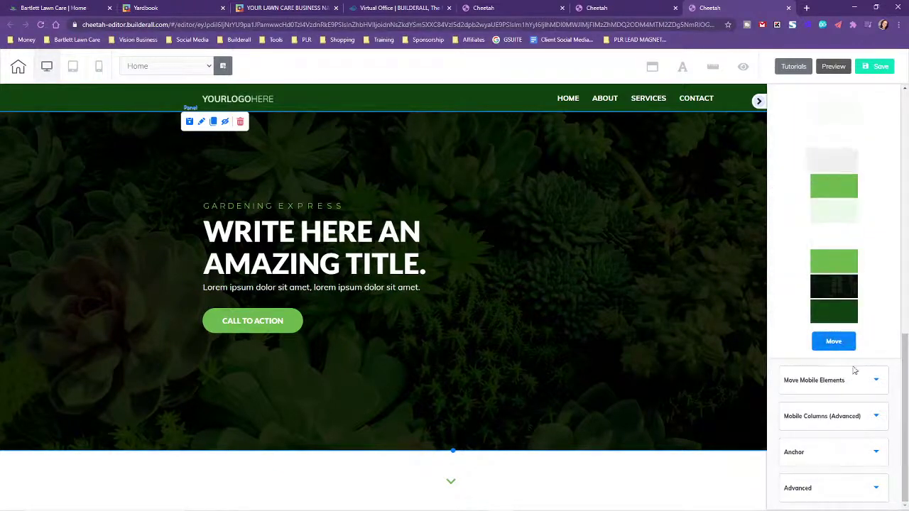
pyautogui.click(833, 341)
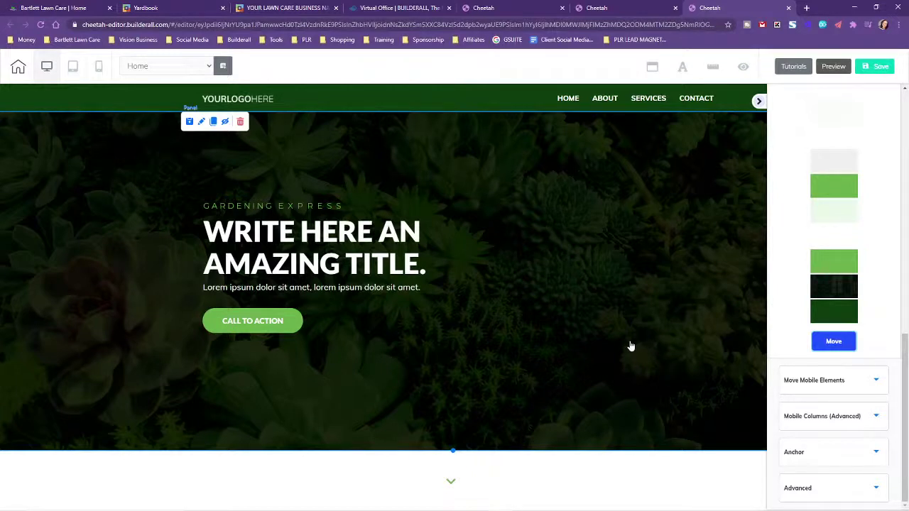
pyautogui.scroll(-10, 630, 346)
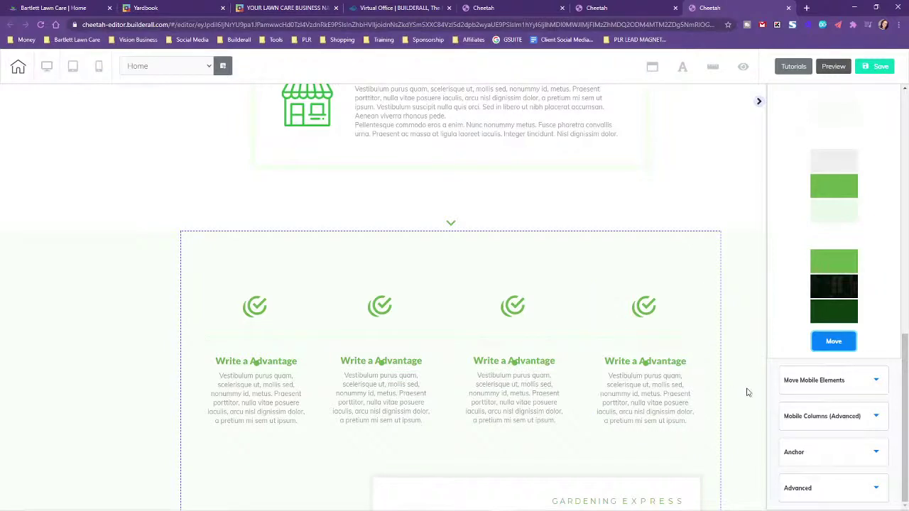
pyautogui.scroll(10, 742, 390)
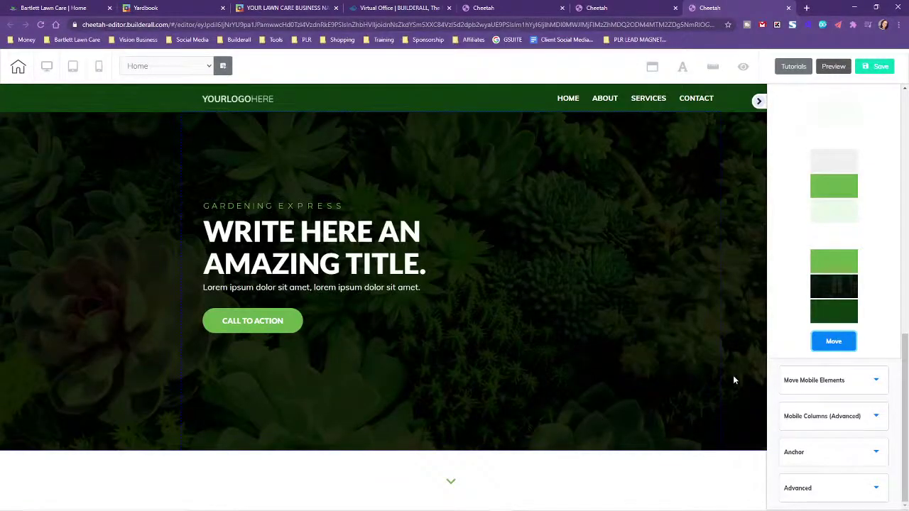
pyautogui.scroll(-15, 565, 338)
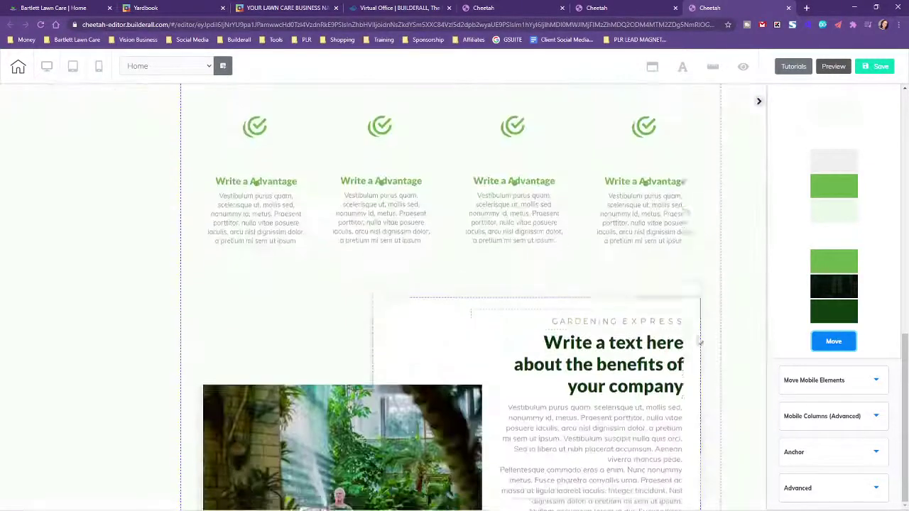
pyautogui.scroll(-5, 701, 343)
pyautogui.scroll(15, 700, 345)
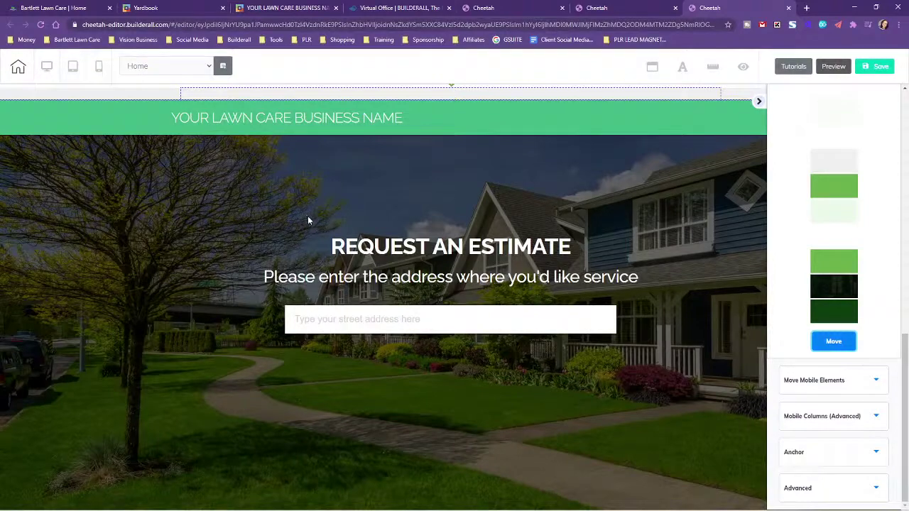
pyautogui.moveTo(308, 217); pyautogui.dragTo(681, 296)
pyautogui.scroll(4, 681, 296)
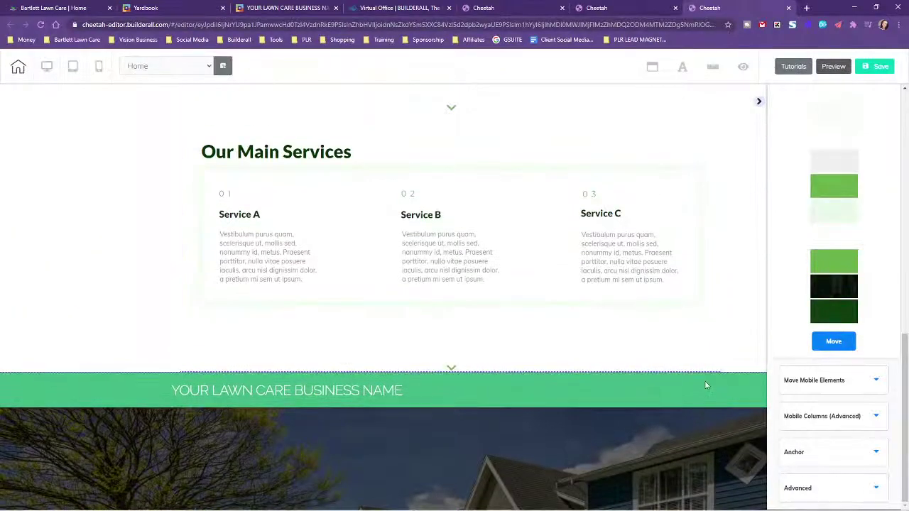
pyautogui.moveTo(593, 390); pyautogui.dragTo(582, 378)
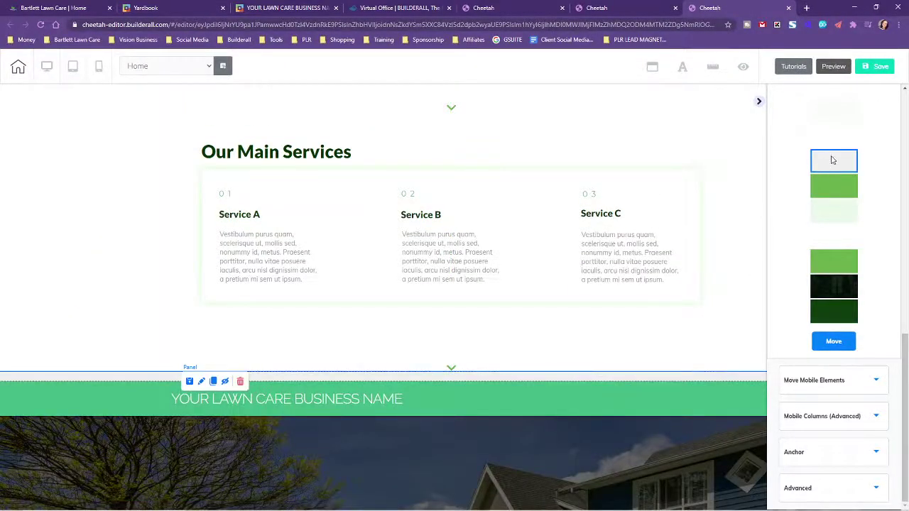
pyautogui.scroll(2, 839, 213)
pyautogui.moveTo(845, 300); pyautogui.dragTo(841, 156)
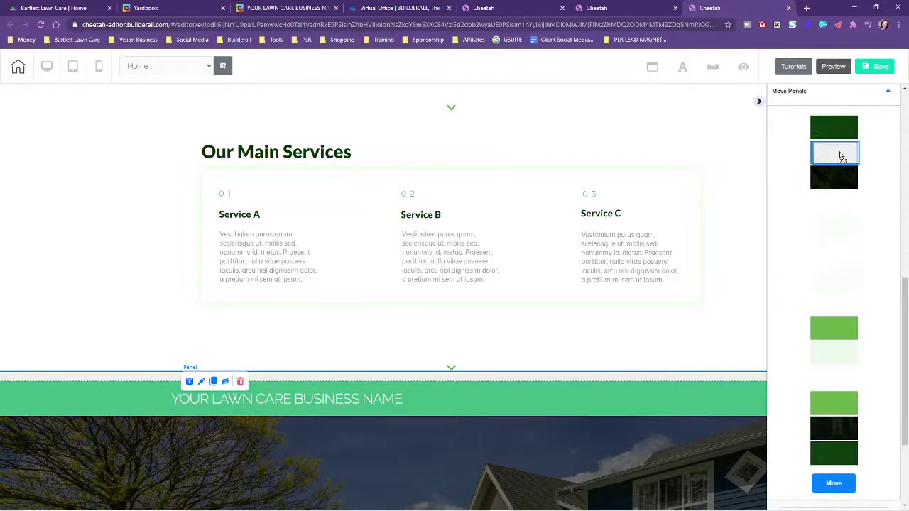
# Apply the new panel order so the estimate banner sits right under the header
pyautogui.click(833, 485)
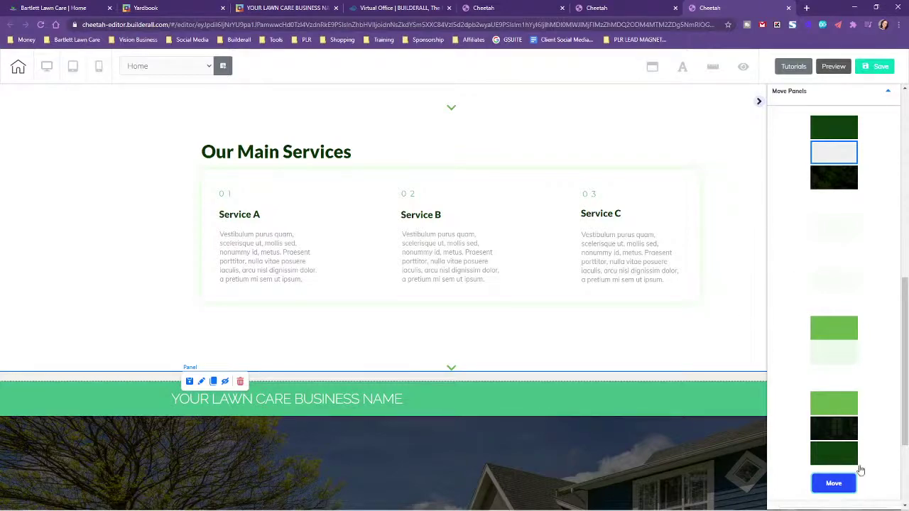
pyautogui.click(834, 483)
pyautogui.scroll(5, 707, 386)
pyautogui.scroll(15, 707, 390)
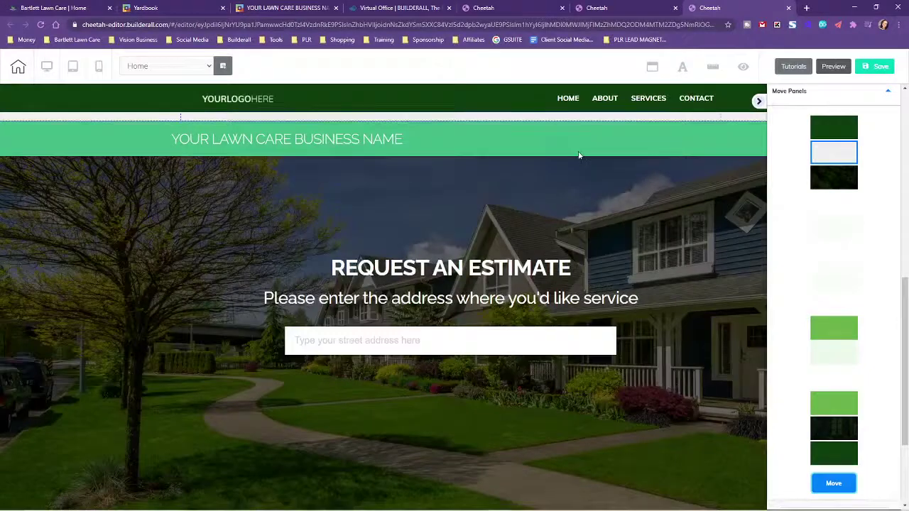
pyautogui.scroll(-1, 578, 141)
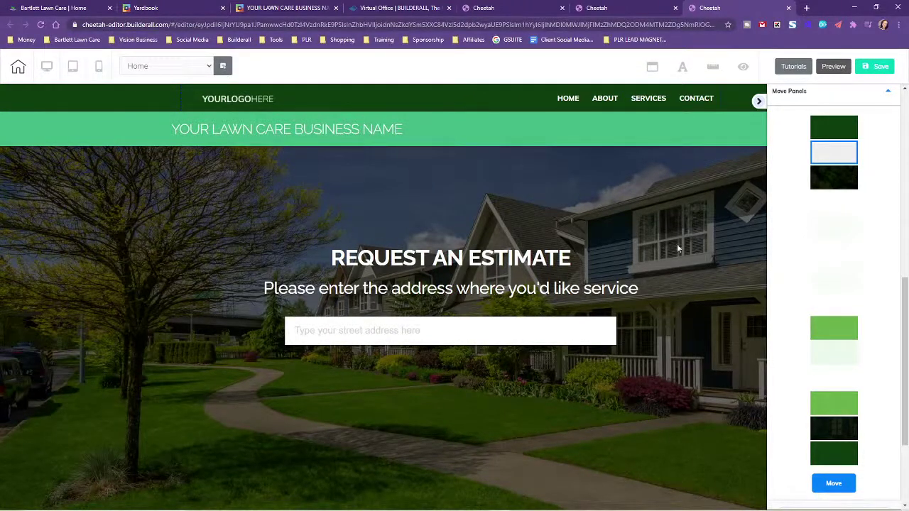
pyautogui.scroll(-5, 686, 308)
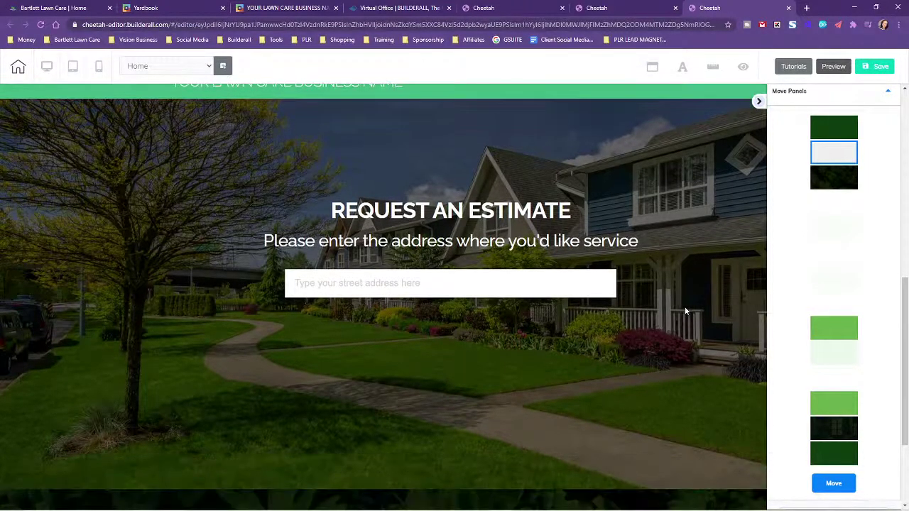
pyautogui.scroll(-4, 557, 306)
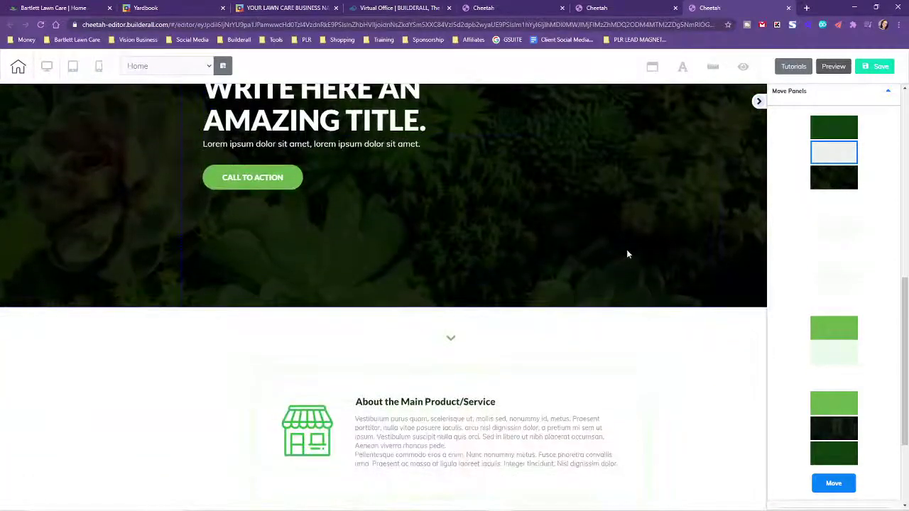
pyautogui.scroll(9, 612, 253)
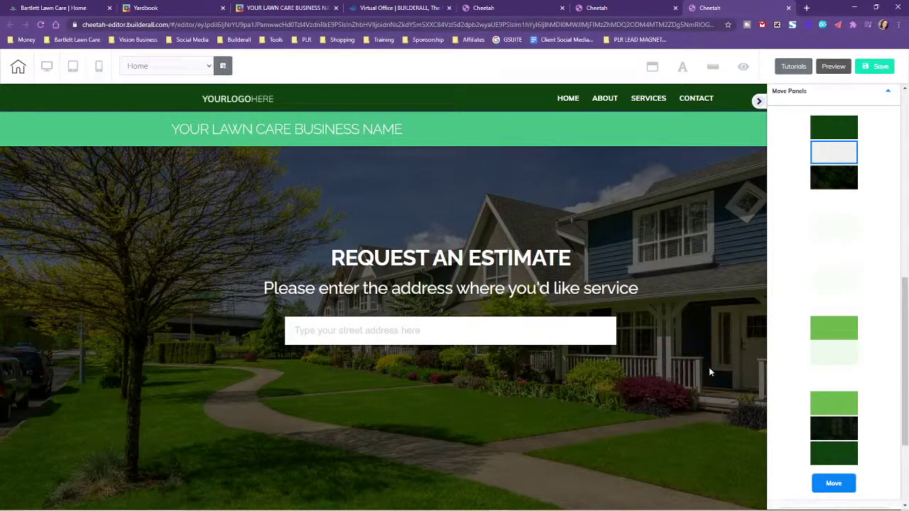
# Select the header panel, then the 'Write here an amazing title' hero panel
pyautogui.click(408, 98)
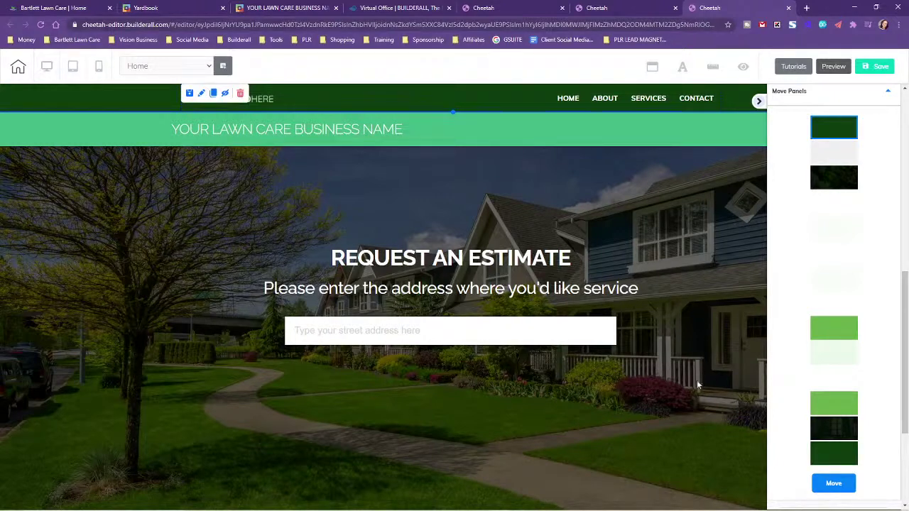
pyautogui.scroll(-1, 697, 384)
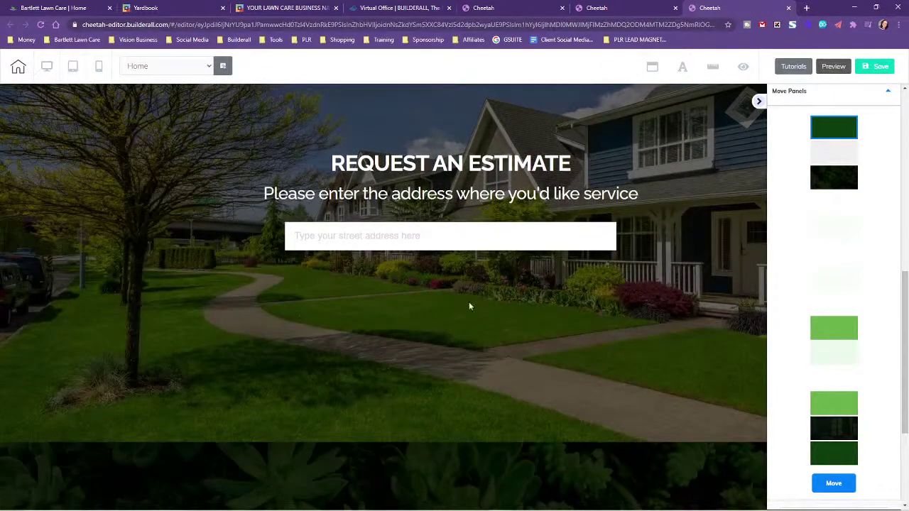
pyautogui.scroll(1, 481, 268)
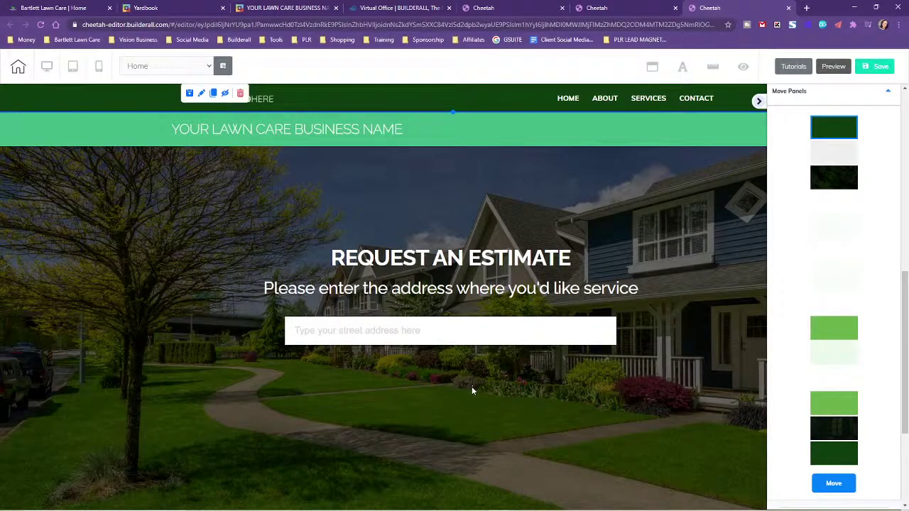
pyautogui.scroll(-5, 681, 252)
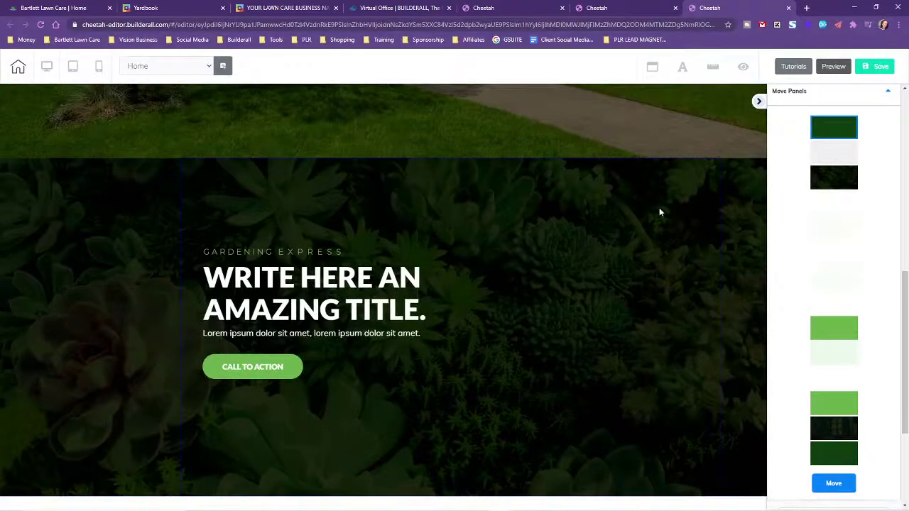
pyautogui.click(658, 190)
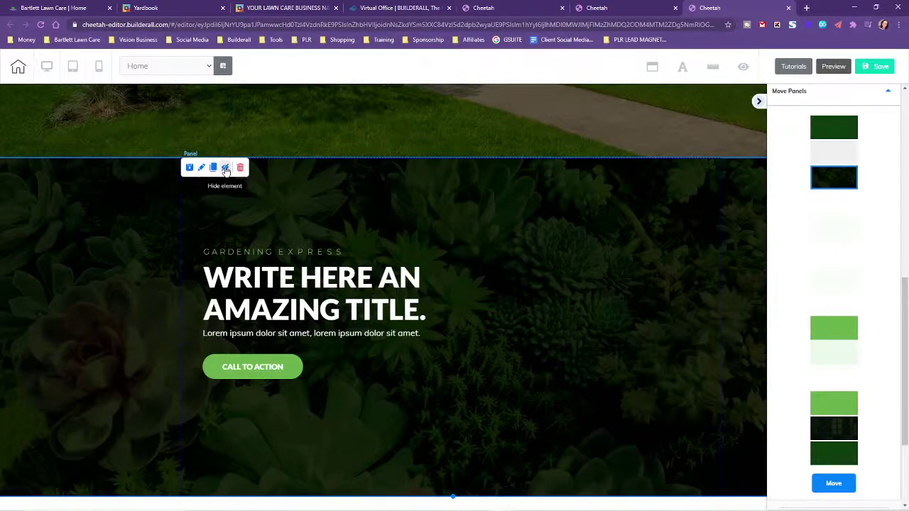
# Hide the 'Write here an amazing title' hero, publish the Home page and open the live site
pyautogui.click(225, 168)
pyautogui.scroll(5, 730, 331)
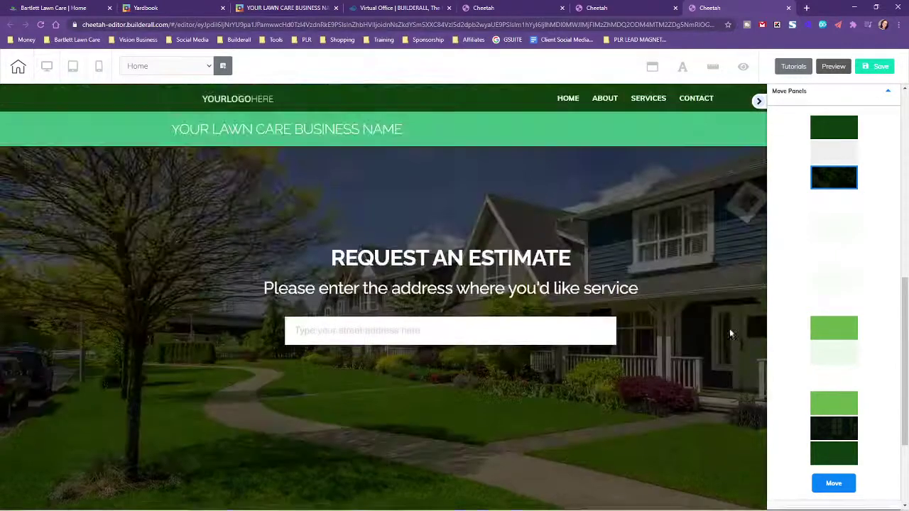
pyautogui.click(880, 66)
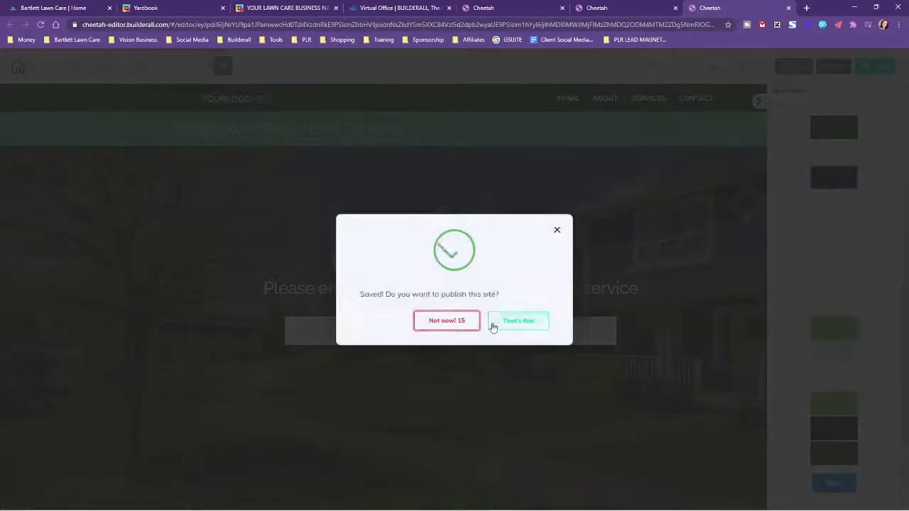
pyautogui.click(518, 323)
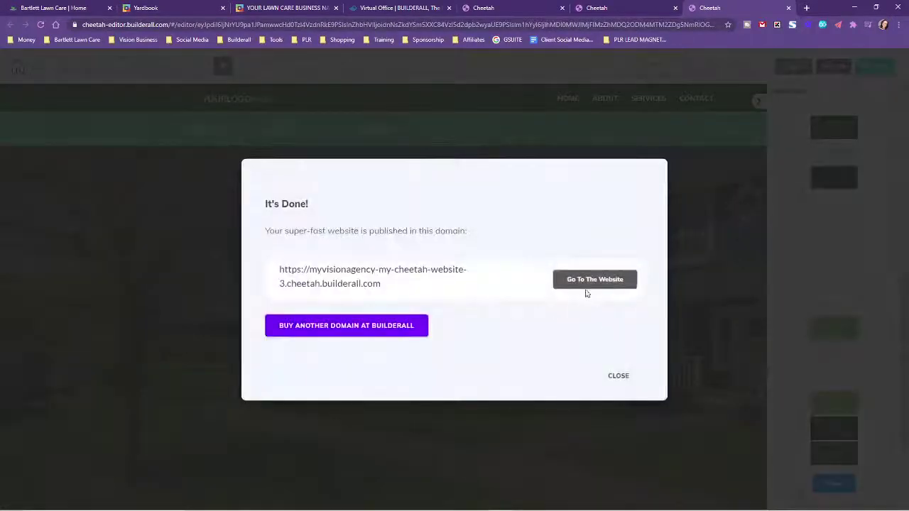
pyautogui.click(585, 287)
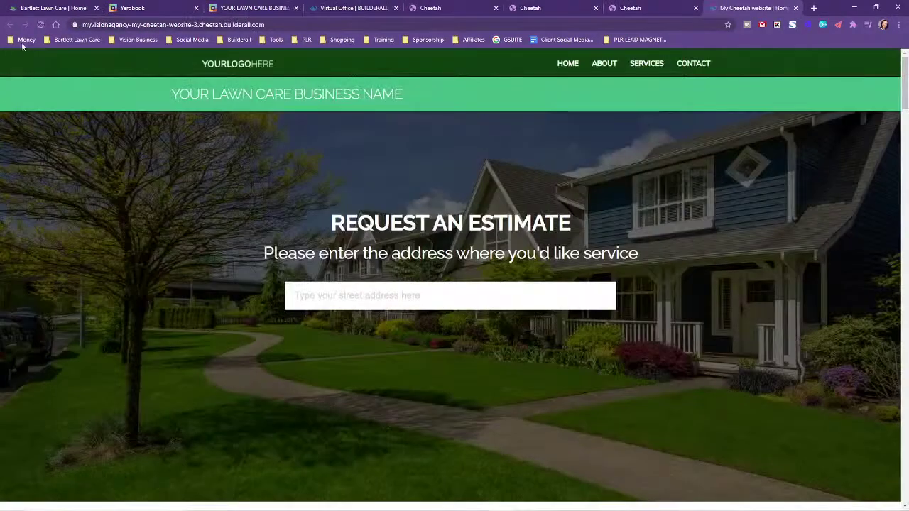
# Reload and scroll through the live Home page, then type a street address into the estimate field
pyautogui.click(41, 25)
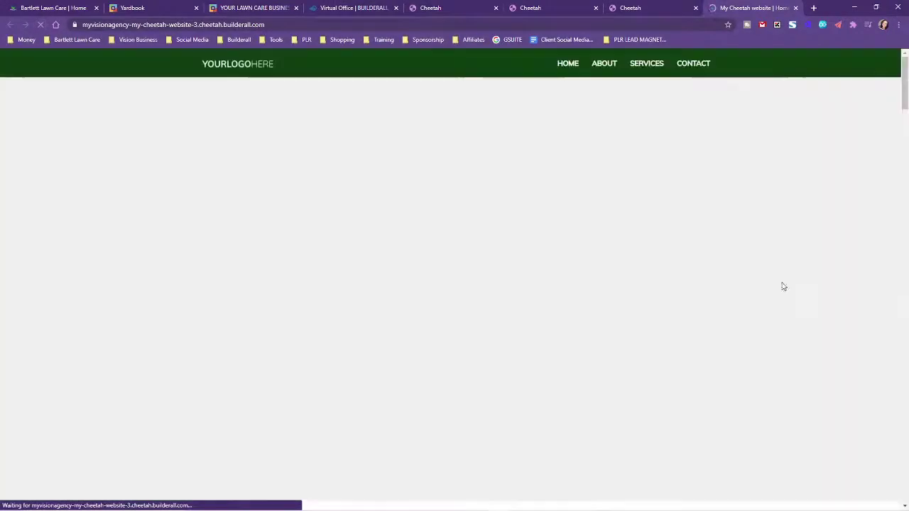
pyautogui.scroll(-6, 827, 288)
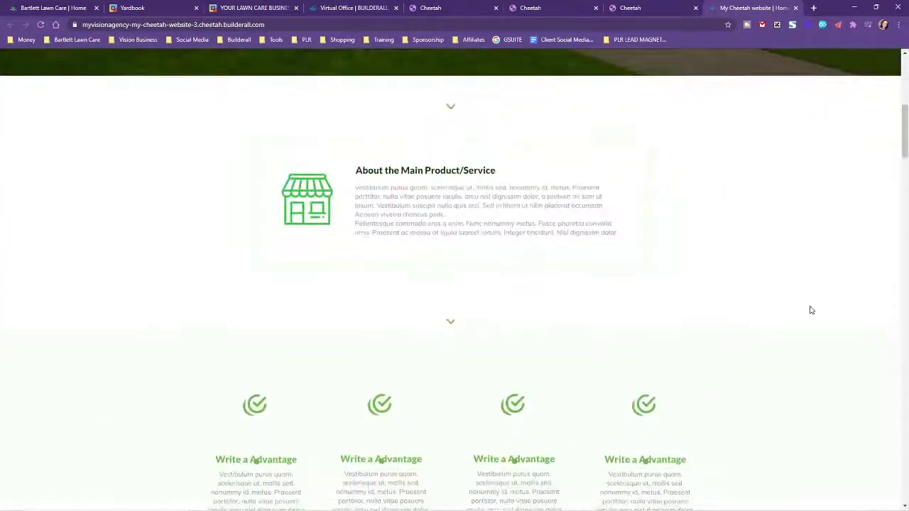
pyautogui.scroll(-8, 816, 308)
pyautogui.scroll(-15, 833, 303)
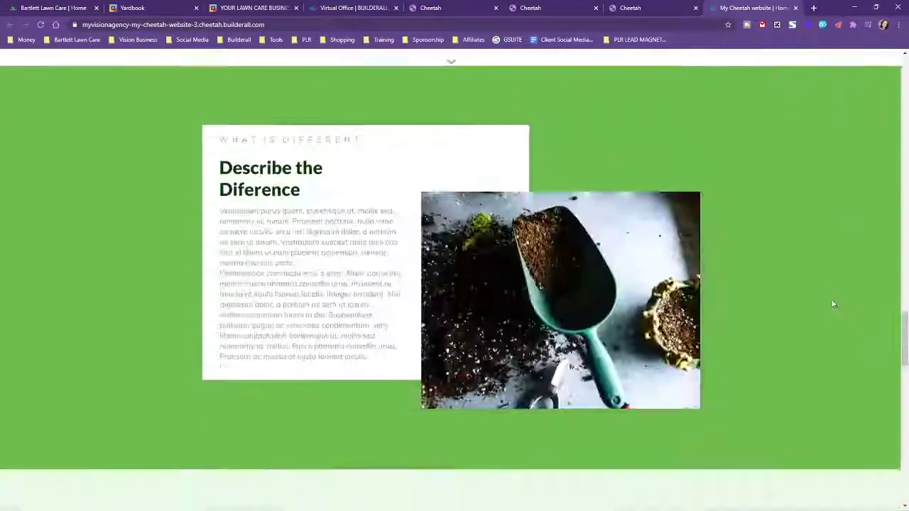
pyautogui.scroll(-3, 842, 337)
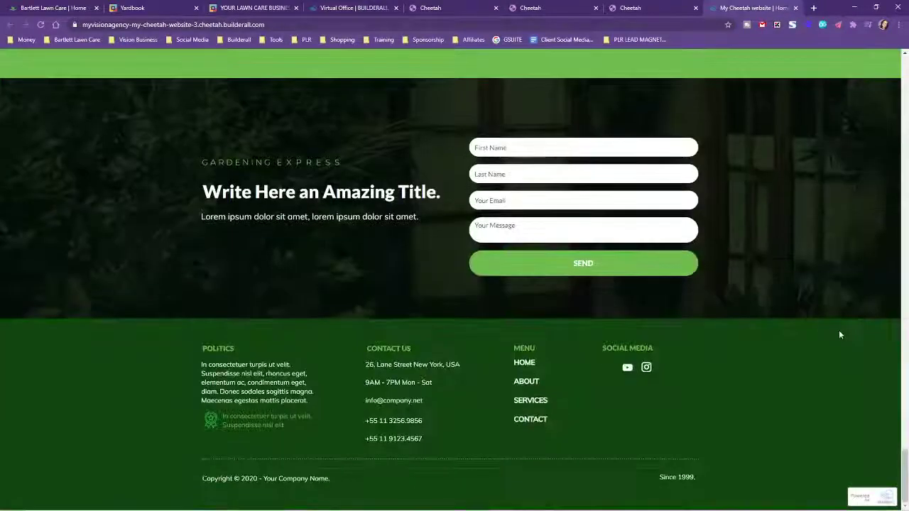
pyautogui.scroll(20, 838, 331)
pyautogui.scroll(8, 830, 328)
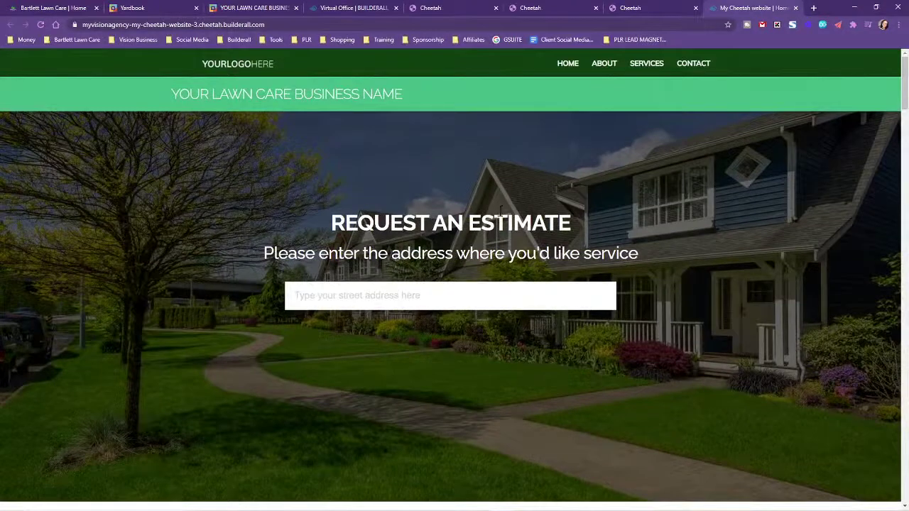
pyautogui.click(341, 291)
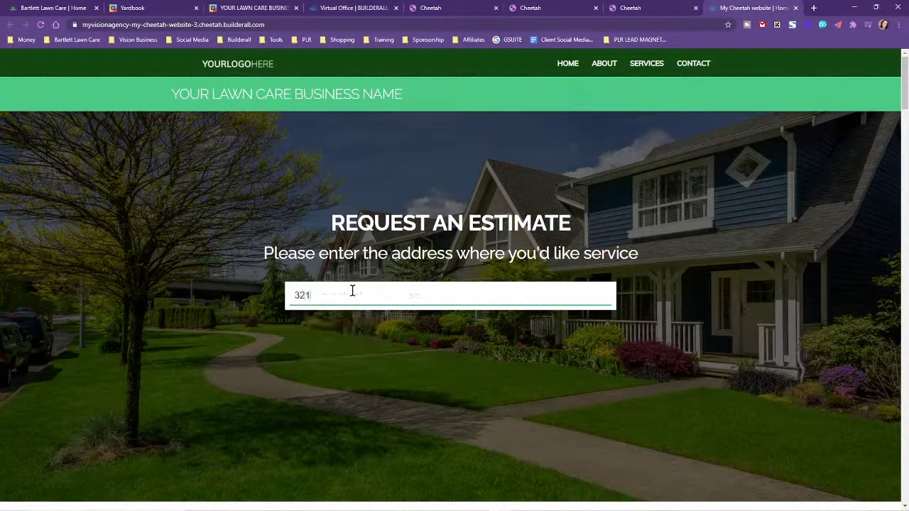
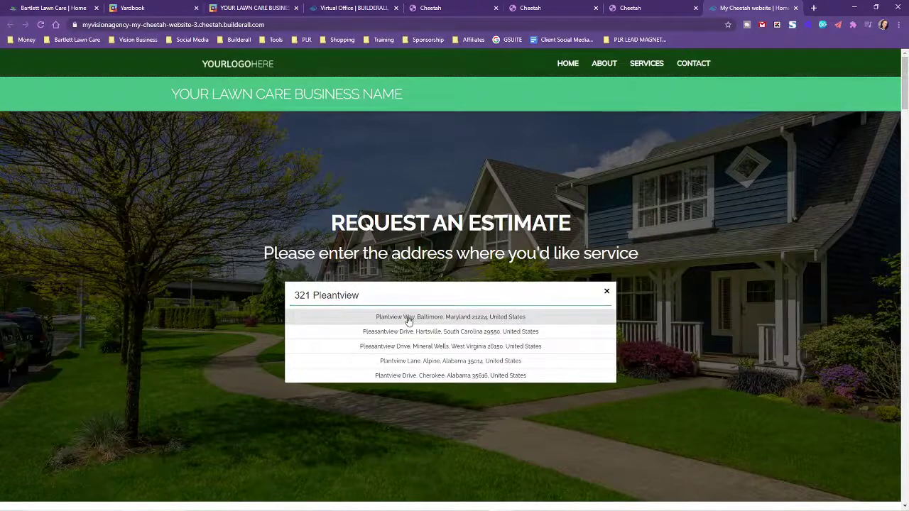
# Pick the suggested address to reach the yard-care service-selection step and review the live page
pyautogui.click(405, 317)
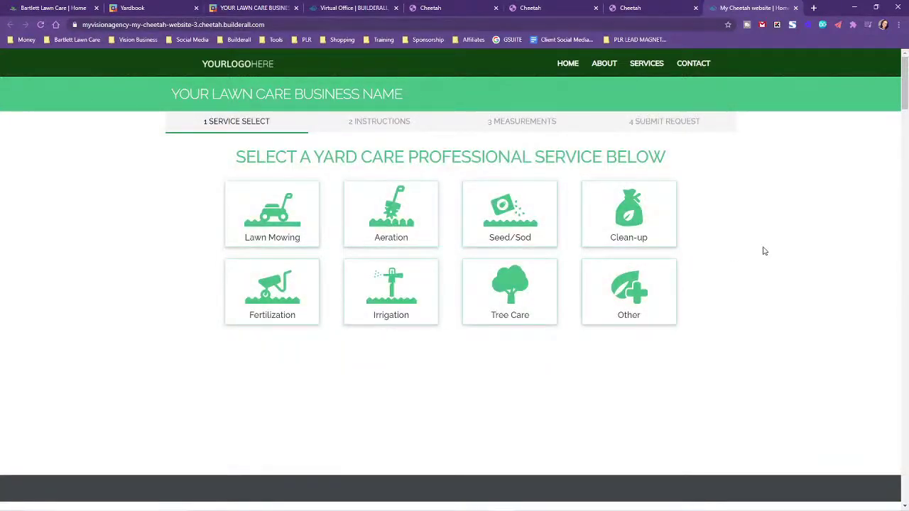
pyautogui.scroll(-2, 795, 256)
pyautogui.scroll(2, 187, 255)
pyautogui.scroll(-5, 765, 262)
pyautogui.scroll(-20, 767, 263)
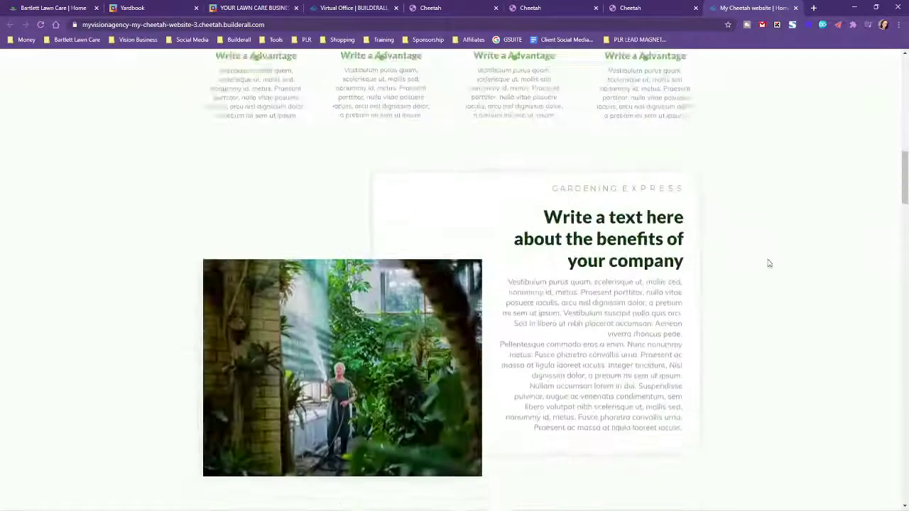
pyautogui.scroll(-20, 781, 267)
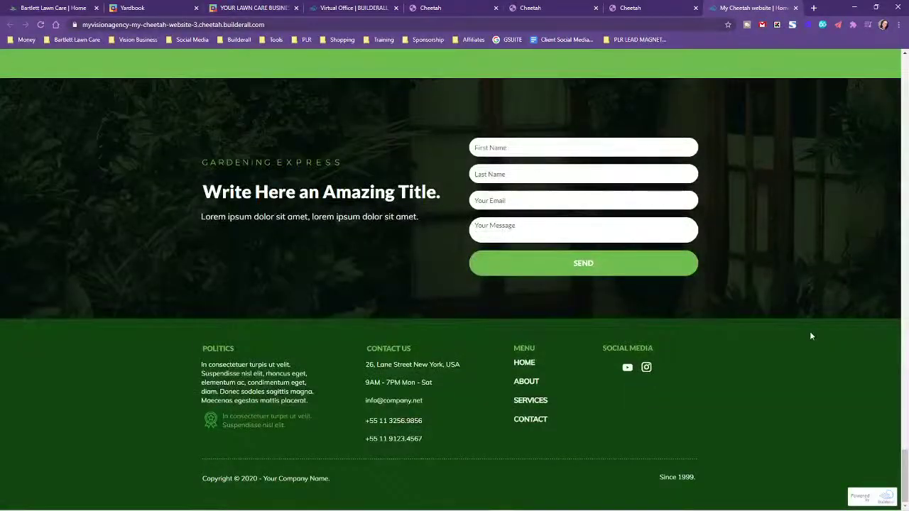
pyautogui.scroll(9, 809, 331)
pyautogui.scroll(20, 808, 328)
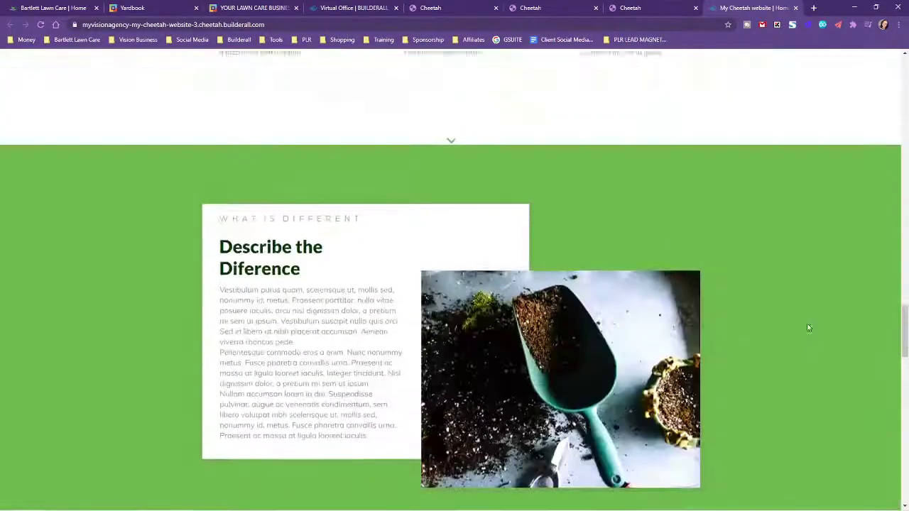
pyautogui.scroll(3, 790, 312)
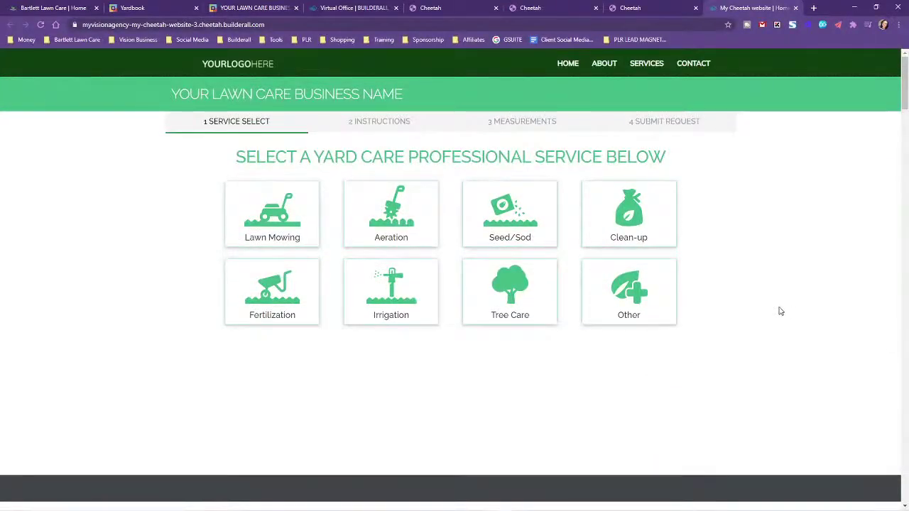
pyautogui.scroll(-5, 779, 310)
pyautogui.scroll(5, 779, 310)
pyautogui.scroll(-5, 757, 279)
pyautogui.scroll(5, 770, 279)
# Back in the editor, move the estimate iframe to the top of its panel, then request deleting that panel
pyautogui.click(797, 7)
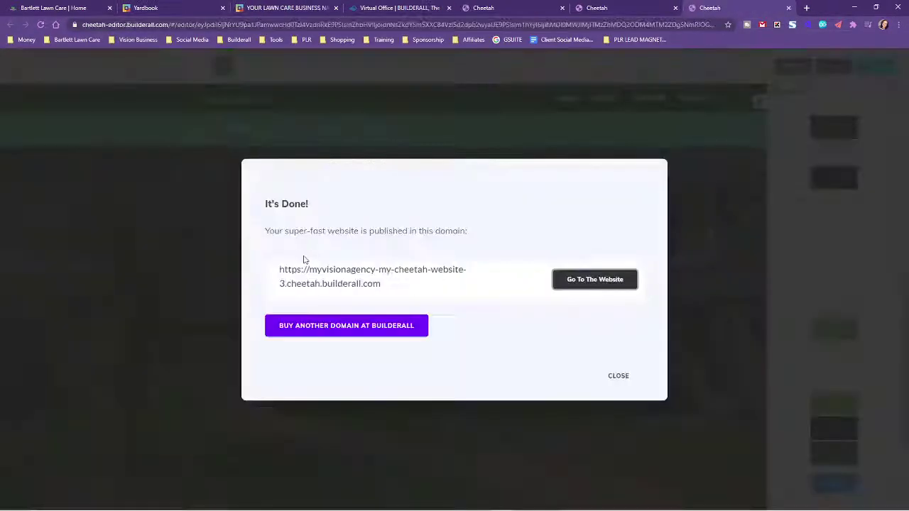
pyautogui.click(615, 376)
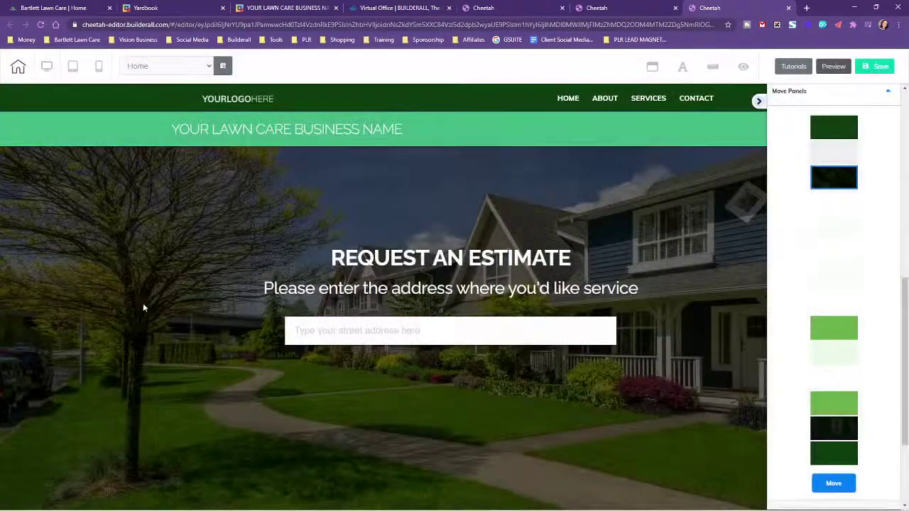
pyautogui.click(78, 132)
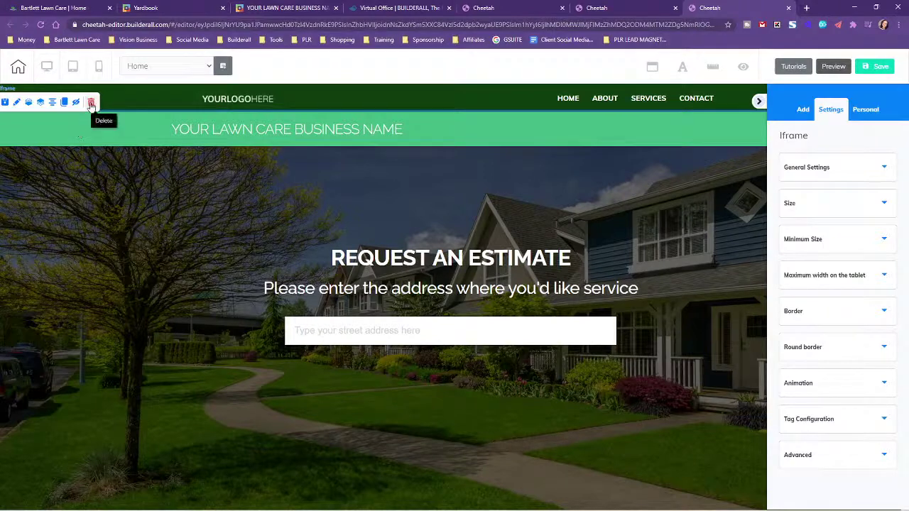
pyautogui.moveTo(80, 143); pyautogui.dragTo(125, 118)
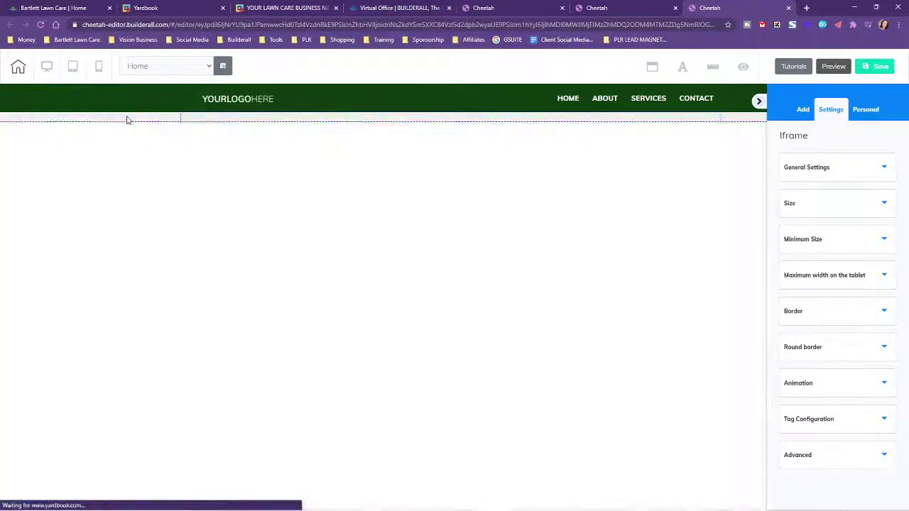
pyautogui.click(127, 119)
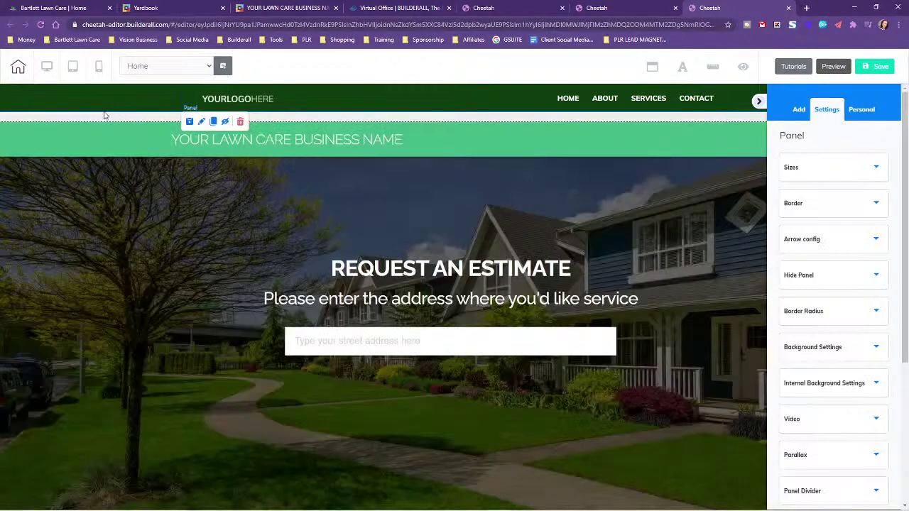
pyautogui.click(240, 122)
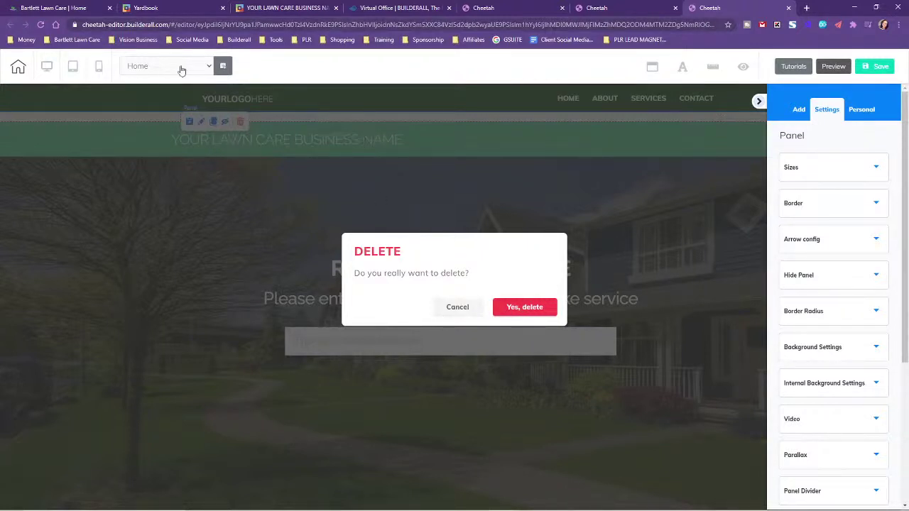
# Confirm deleting the estimate panel and unhide the Gardening Express hero panel
pyautogui.click(523, 309)
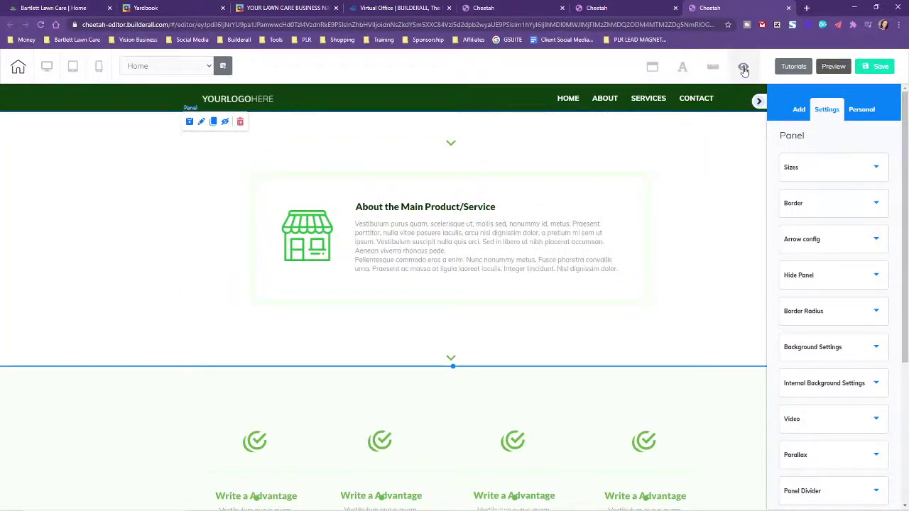
pyautogui.click(743, 69)
pyautogui.click(681, 135)
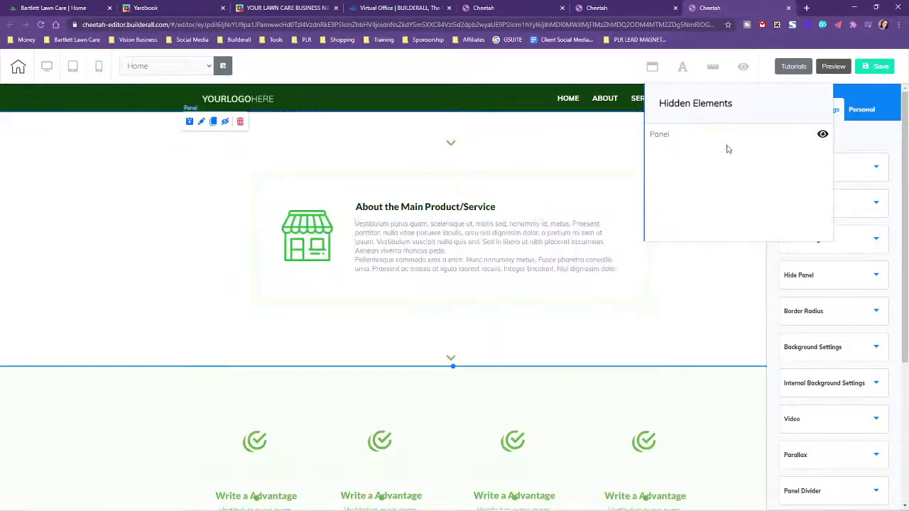
pyautogui.click(822, 134)
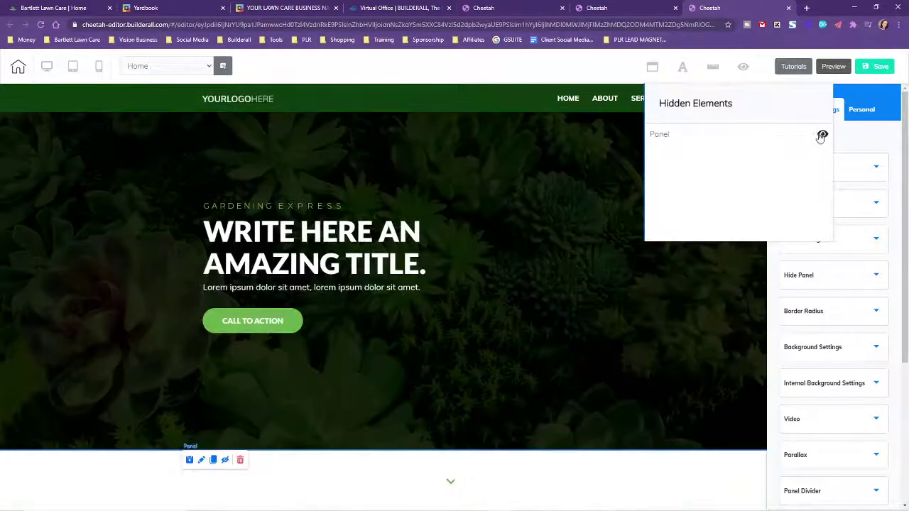
pyautogui.scroll(-10, 546, 274)
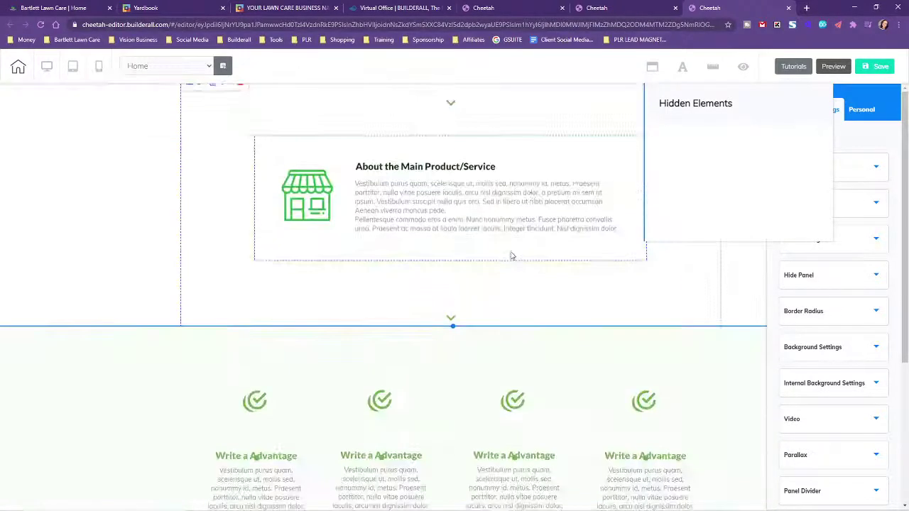
pyautogui.scroll(5, 382, 234)
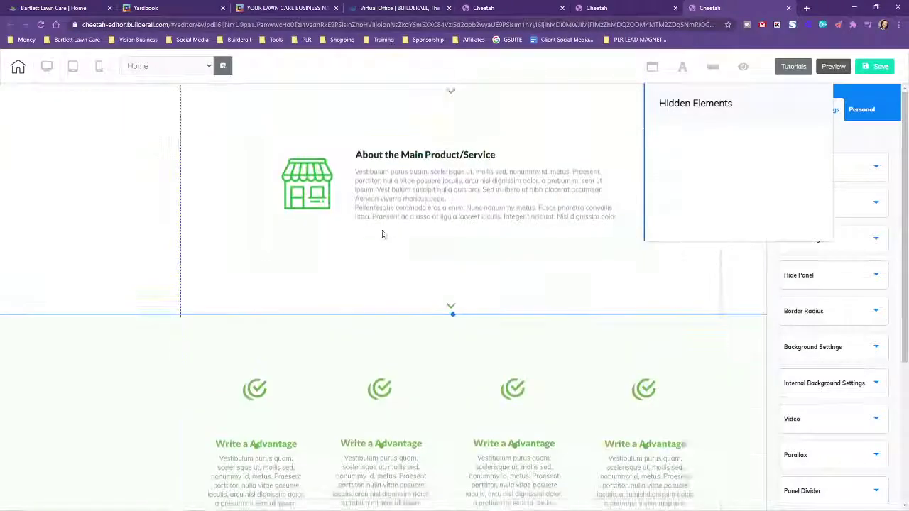
# Save the Home page and republish the site
pyautogui.click(877, 66)
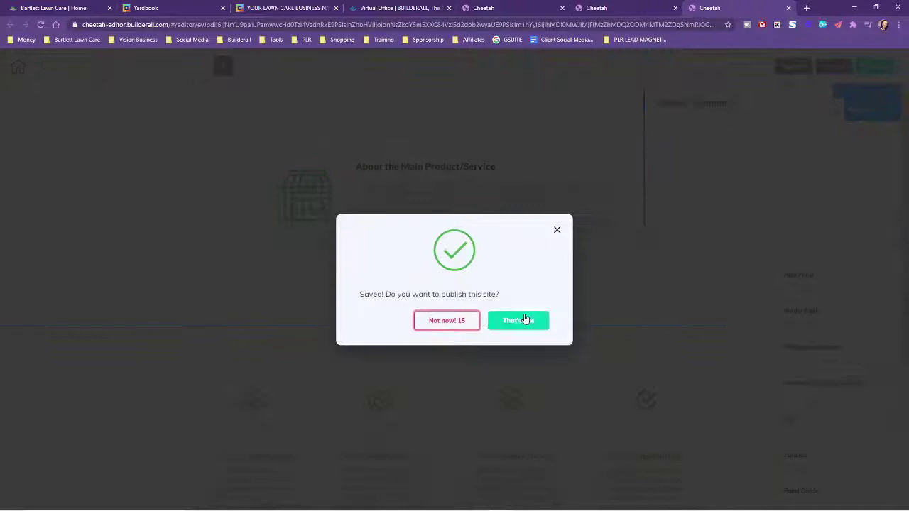
pyautogui.click(524, 319)
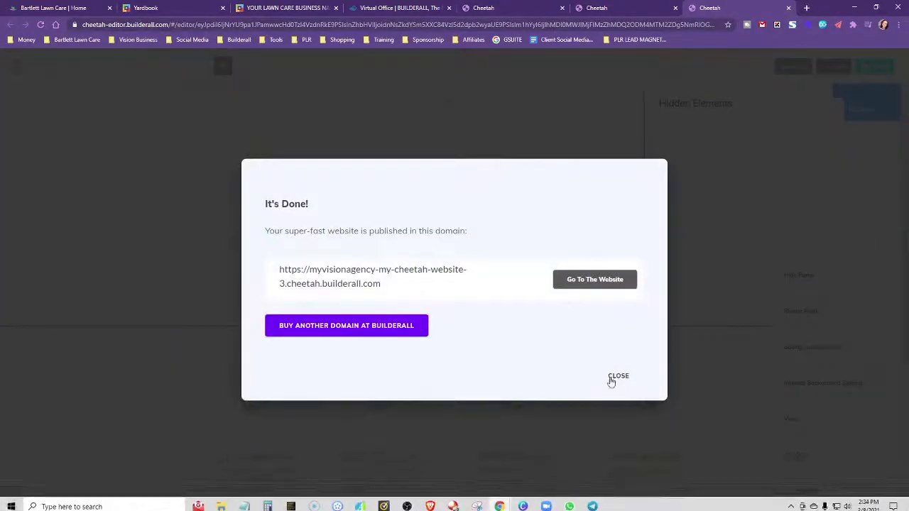
pyautogui.click(611, 381)
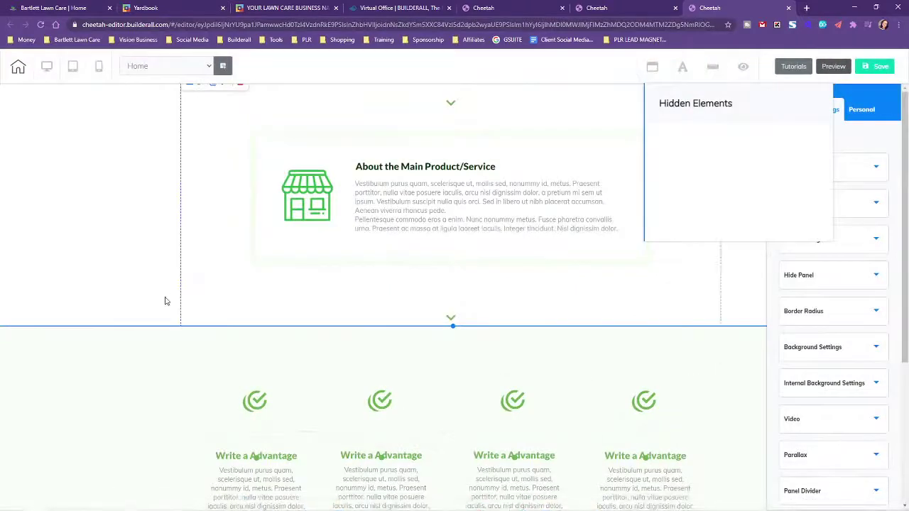
pyautogui.scroll(5, 164, 301)
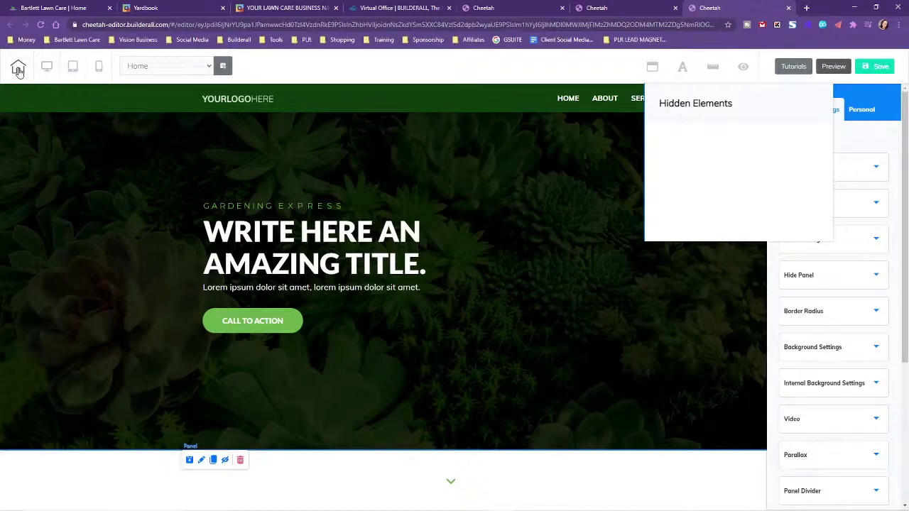
# Switch to the YOUR LAWN CARE BUSINESS NAME tab showing the Yardbook Request an Estimate form
pyautogui.click(307, 7)
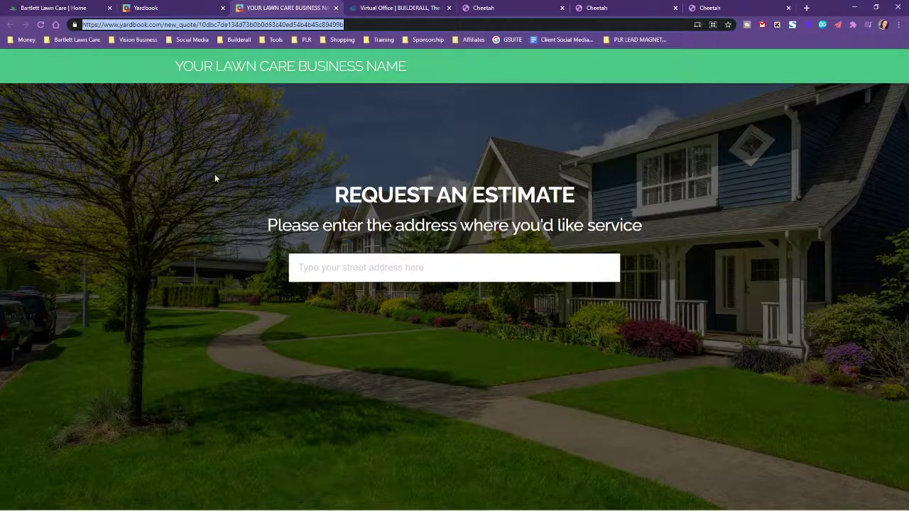
# Look through the Yardbook customers and Bartlett Lawn Care tabs, then the Cheetah pages dashboard
pyautogui.click(140, 5)
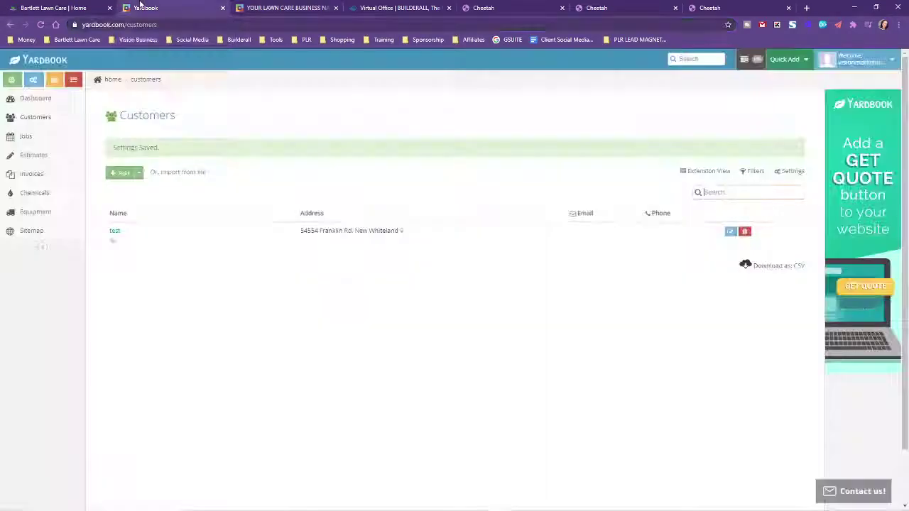
pyautogui.click(92, 6)
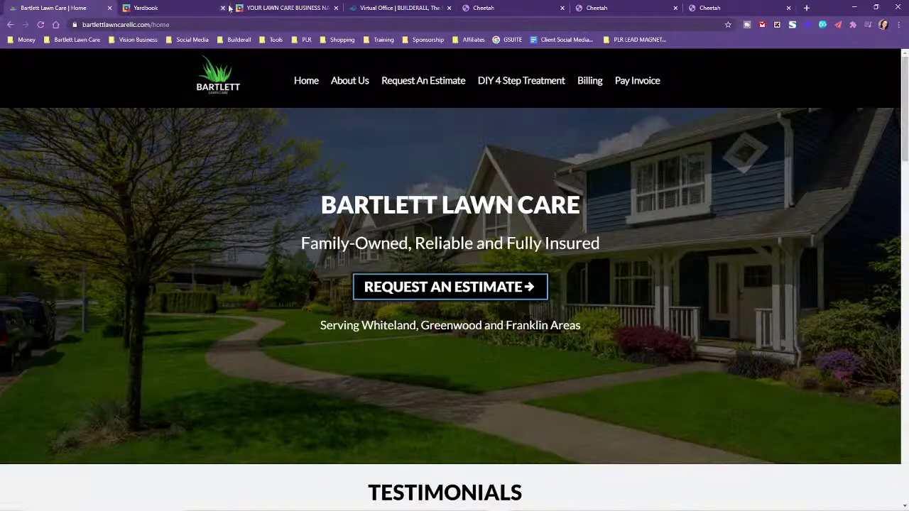
pyautogui.click(511, 6)
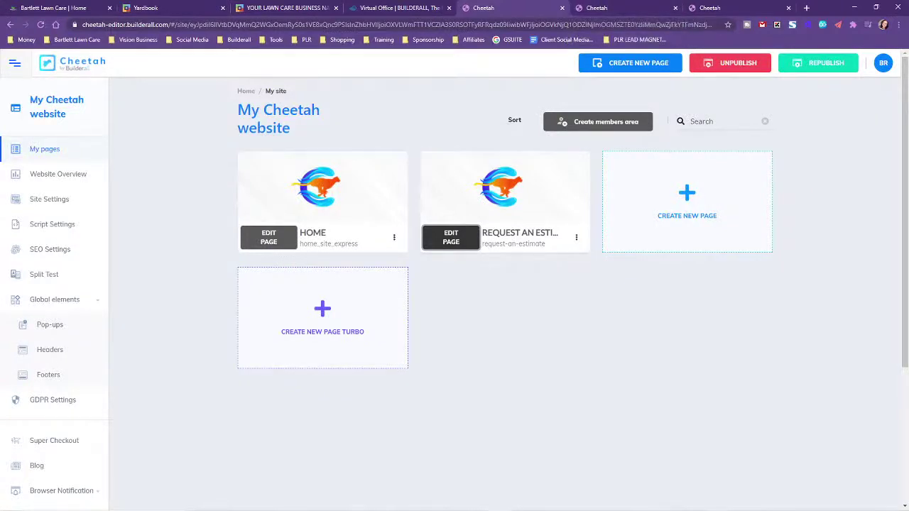
# Bring the Notepad window of Yardbook links to the front and arrange it
pyautogui.hotkey('alt', 'Tab')
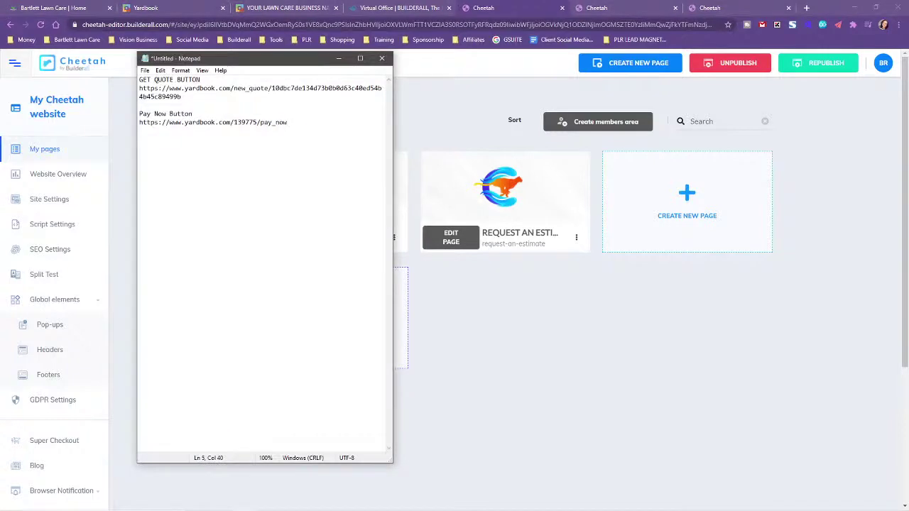
pyautogui.moveTo(908, 64); pyautogui.dragTo(378, 25)
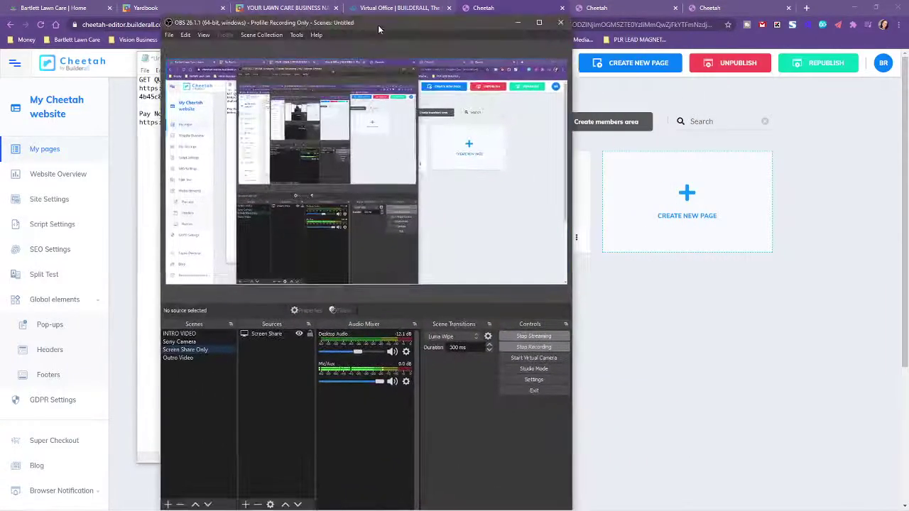
pyautogui.click(180, 341)
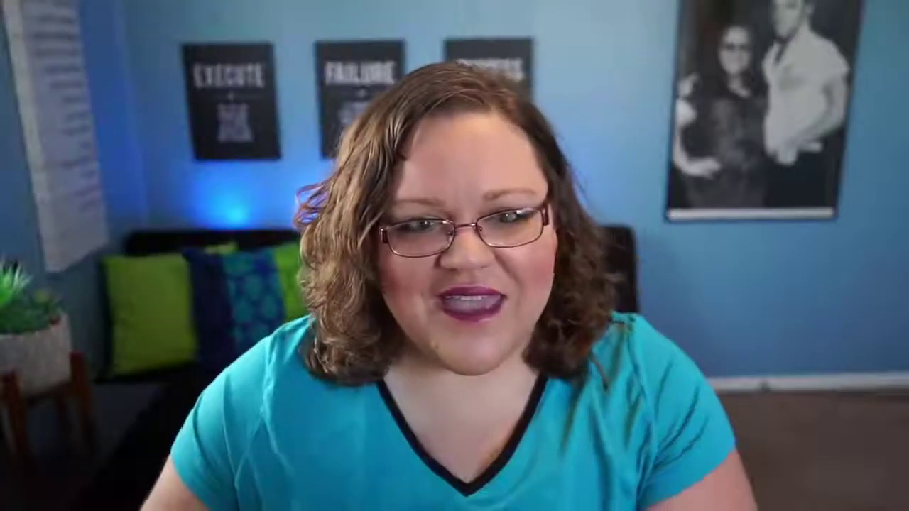